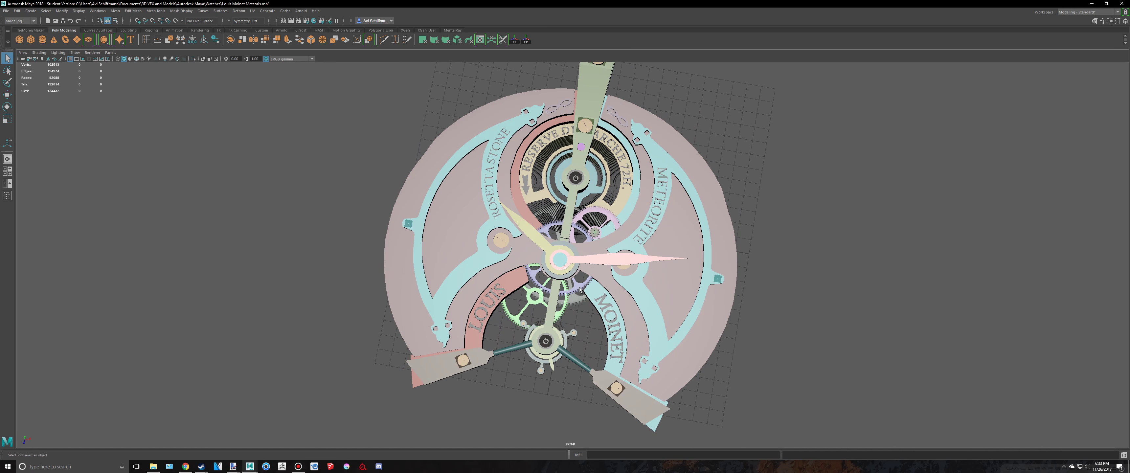
Step: Switch to the other watch scene, show its four views and deselect the flat curved part
{"action": "scroll", "coordinate": [588, 306], "scroll_direction": "up", "scroll_amount": 4}
{"action": "middle_click_drag", "start_coordinate": [587, 307], "coordinate": [568, 326], "text": "alt"}
{"action": "mouse_move", "coordinate": [248, 467]}
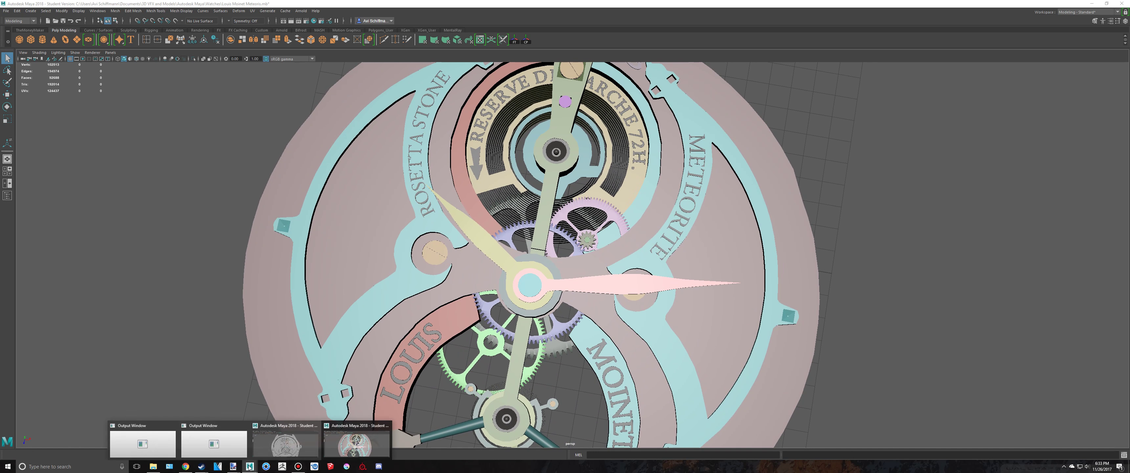
{"action": "left_click", "coordinate": [285, 441]}
{"action": "left_click_drag", "start_coordinate": [572, 327], "coordinate": [449, 296], "text": "alt"}
{"action": "key", "text": "space"}
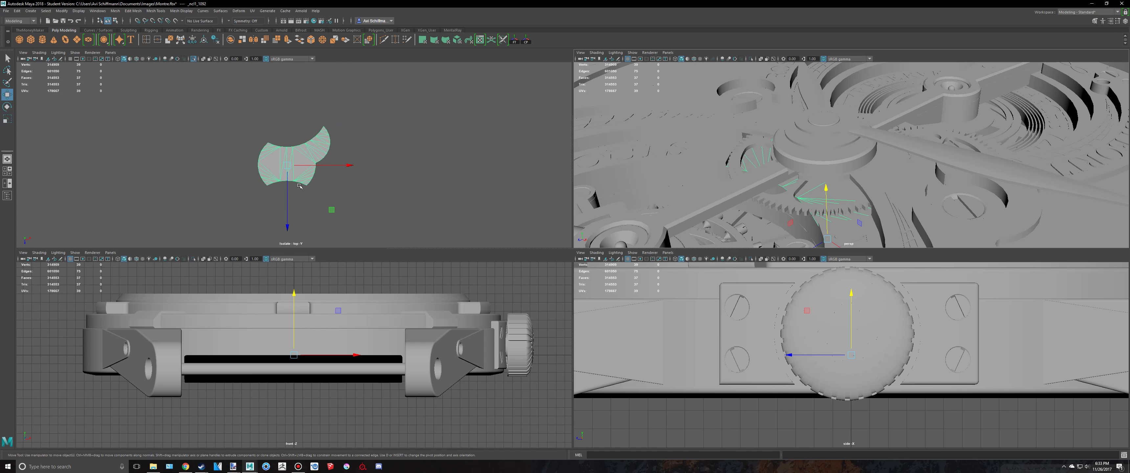
{"action": "left_click", "coordinate": [448, 213]}
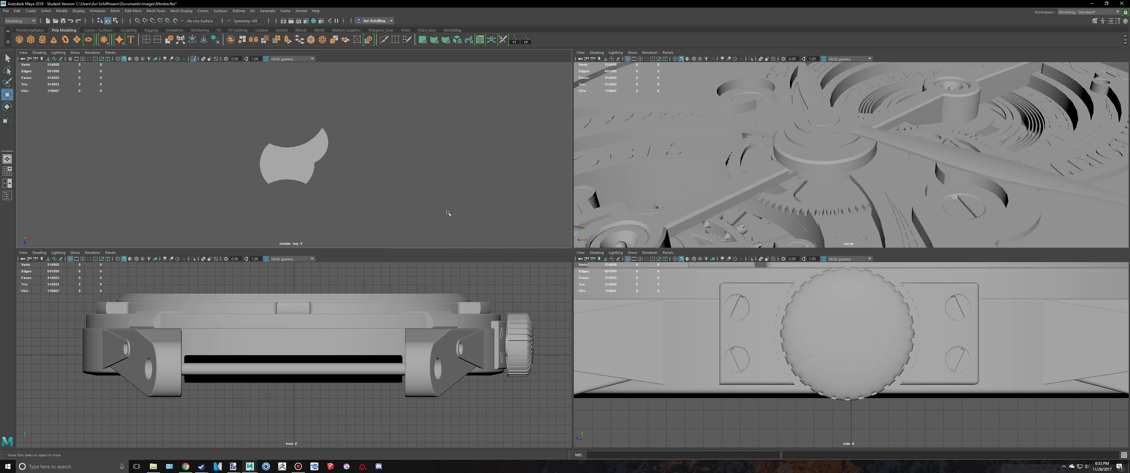
Step: Switch to the browser's watch reference photo and examine the central gears and tourbillon area up close
{"action": "left_click", "coordinate": [188, 467]}
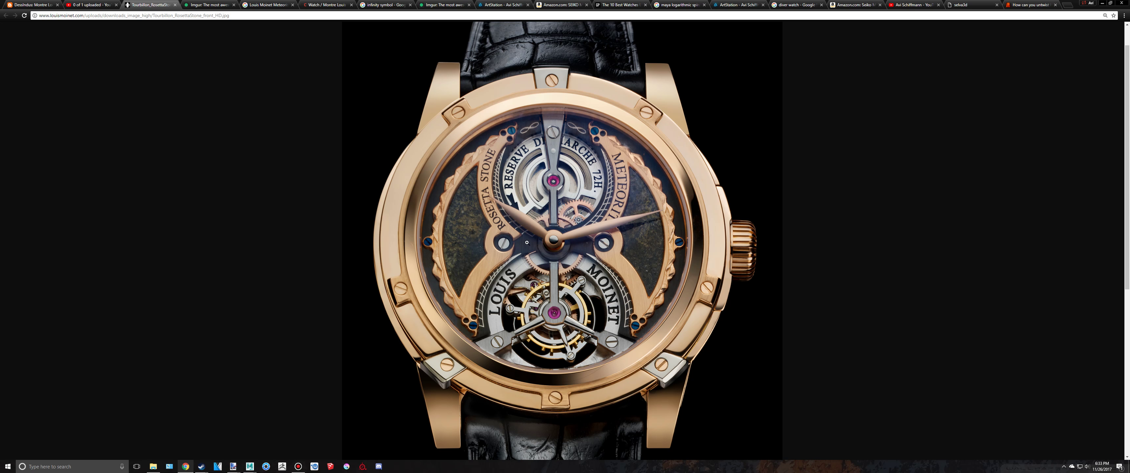
{"action": "left_click", "coordinate": [538, 262]}
{"action": "scroll", "coordinate": [572, 197], "scroll_direction": "down", "scroll_amount": 10}
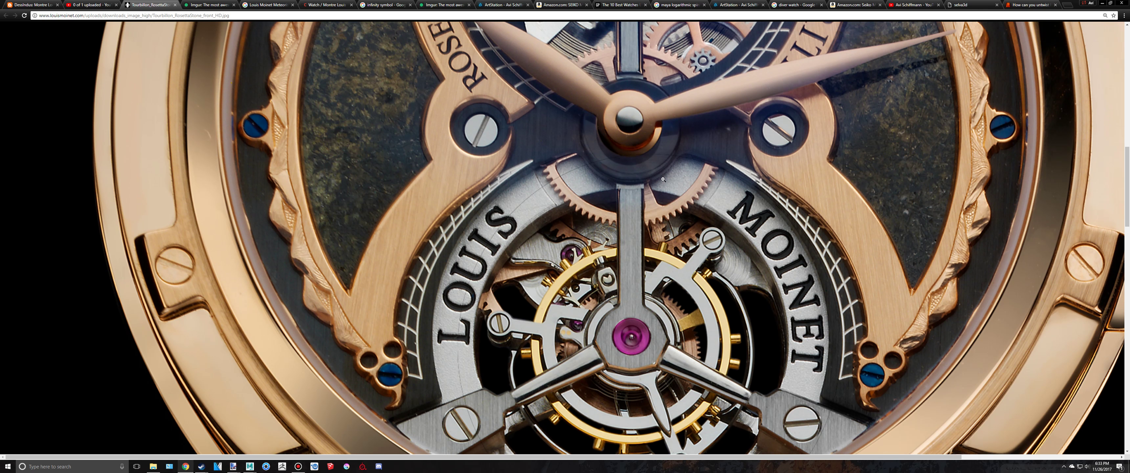
{"action": "scroll", "coordinate": [708, 198], "scroll_direction": "up", "scroll_amount": 2}
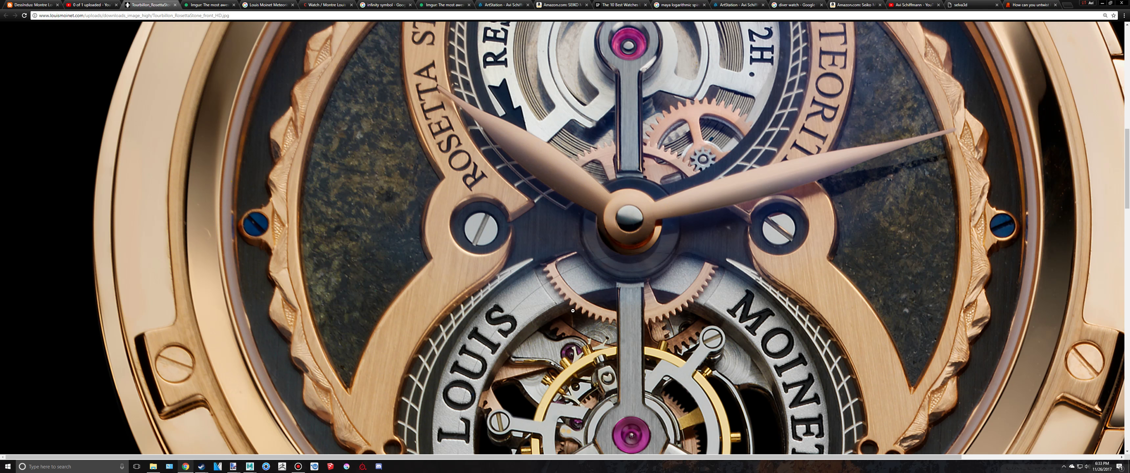
Step: Compare the area around the central hub and gears in the model with the watch reference photo
{"action": "key", "text": "alt+Tab"}
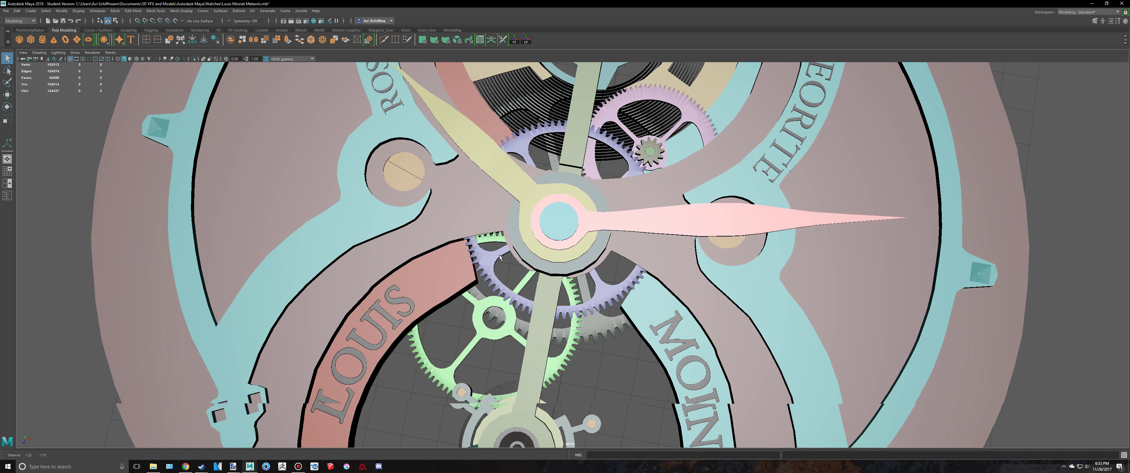
{"action": "left_click_drag", "start_coordinate": [490, 285], "coordinate": [475, 250], "text": "alt"}
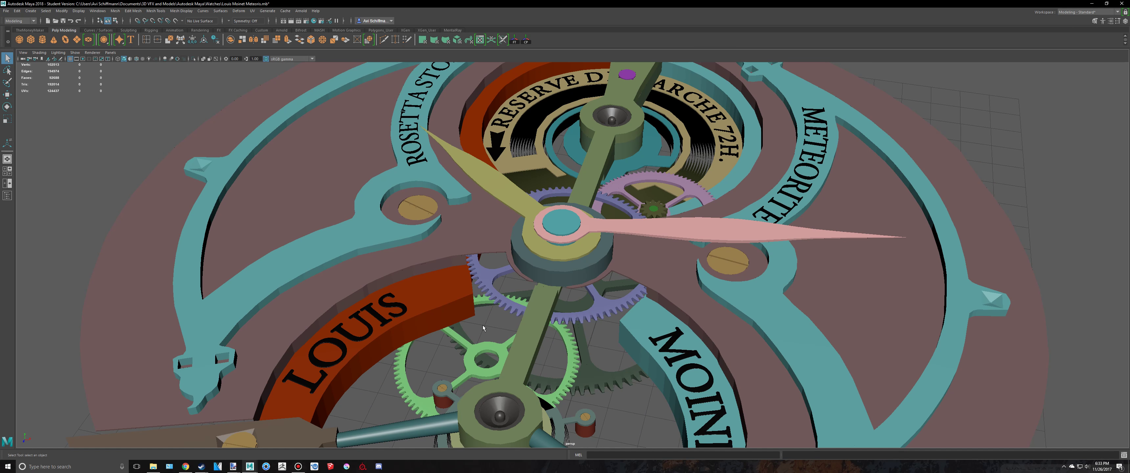
{"action": "left_click_drag", "start_coordinate": [478, 315], "coordinate": [523, 293], "text": "alt"}
{"action": "scroll", "coordinate": [605, 303], "scroll_direction": "down", "scroll_amount": 3}
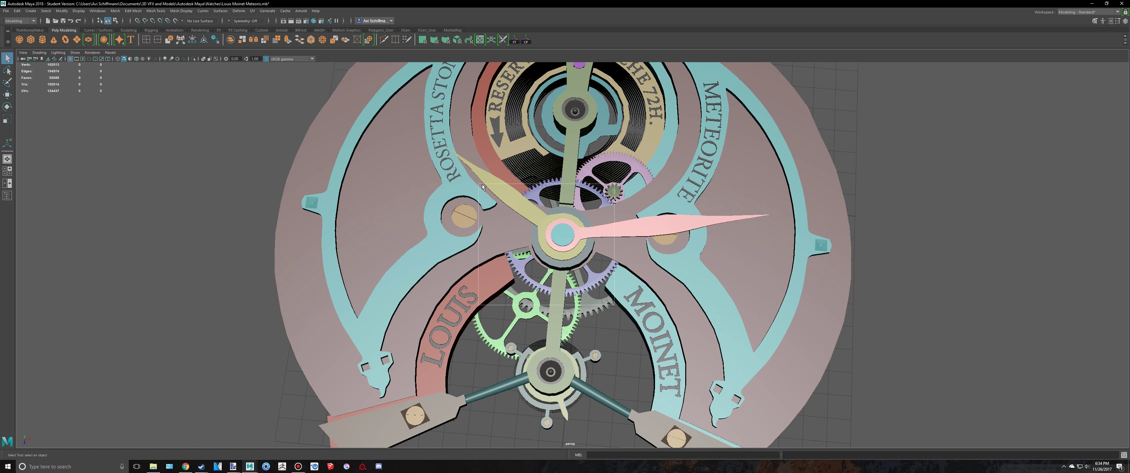
{"action": "key", "text": "alt+Tab"}
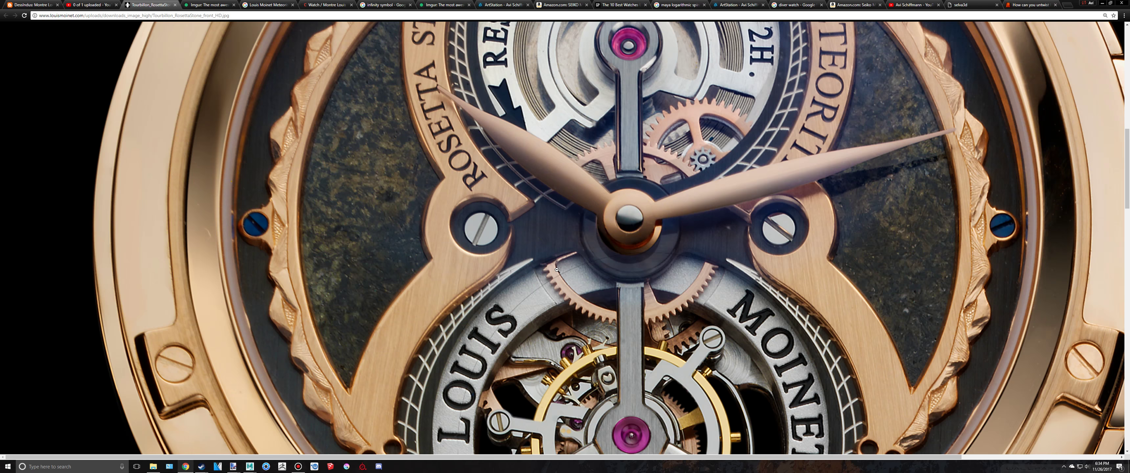
{"action": "key", "text": "alt+Tab"}
{"action": "mouse_move", "coordinate": [548, 284]}
{"action": "left_mouse_down", "text": "alt"}
{"action": "mouse_move", "coordinate": [553, 257]}
{"action": "mouse_move", "coordinate": [545, 289]}
{"action": "left_mouse_up", "text": "alt"}
{"action": "key", "text": "alt+Tab"}
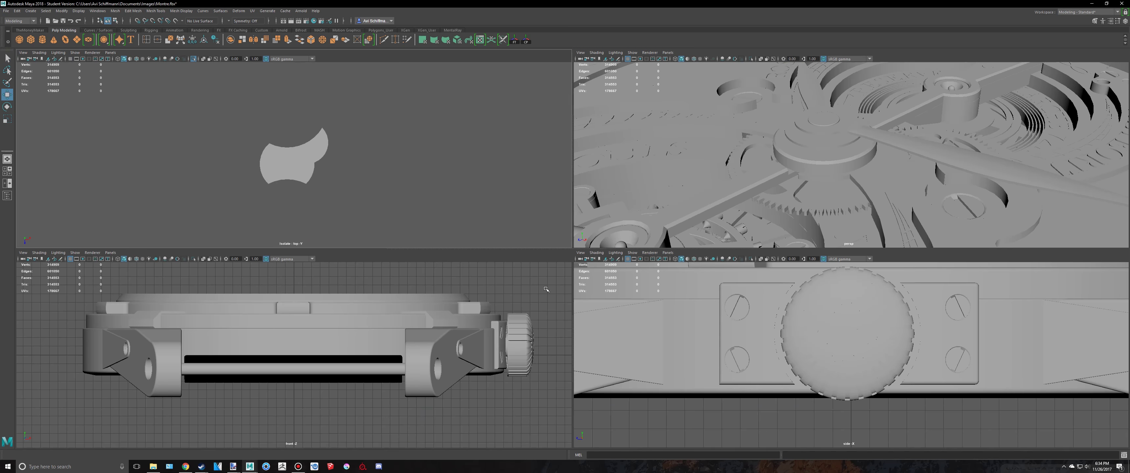
Step: Return to the Louis Moinet scene, show the top view full size and select the reference image plane
{"action": "scroll", "coordinate": [717, 179], "scroll_direction": "down", "scroll_amount": 5}
{"action": "left_click", "coordinate": [250, 467]}
{"action": "left_click", "coordinate": [356, 445]}
{"action": "scroll", "coordinate": [353, 184], "scroll_direction": "down", "scroll_amount": 4}
{"action": "key", "text": "space"}
{"action": "key", "text": "space"}
{"action": "scroll", "coordinate": [338, 191], "scroll_direction": "down", "scroll_amount": 8}
{"action": "left_click", "coordinate": [268, 221]}
{"action": "scroll", "coordinate": [269, 221], "scroll_direction": "down", "scroll_amount": 2}
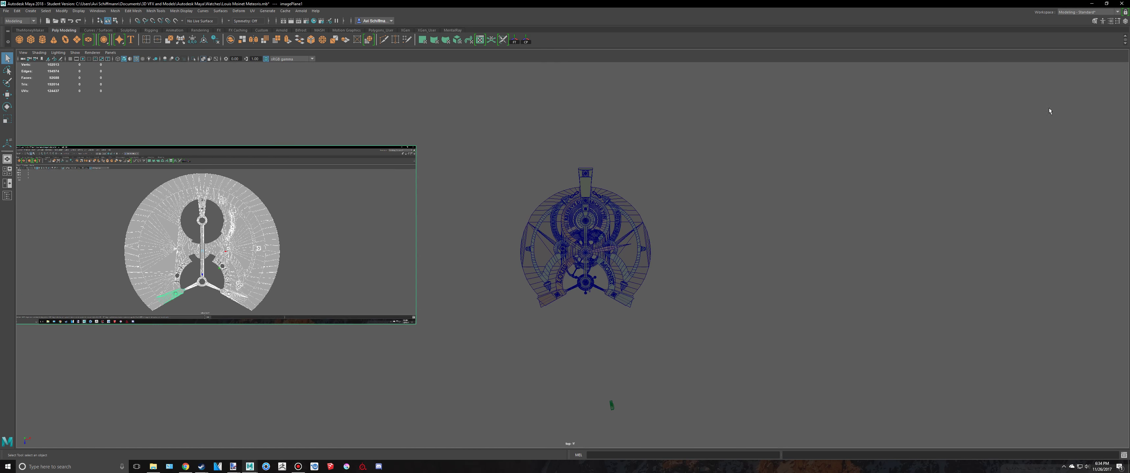
Step: Replace the image plane's picture with the screenshot of the flat curved part's silhouette and frame it
{"action": "left_click", "coordinate": [1110, 21]}
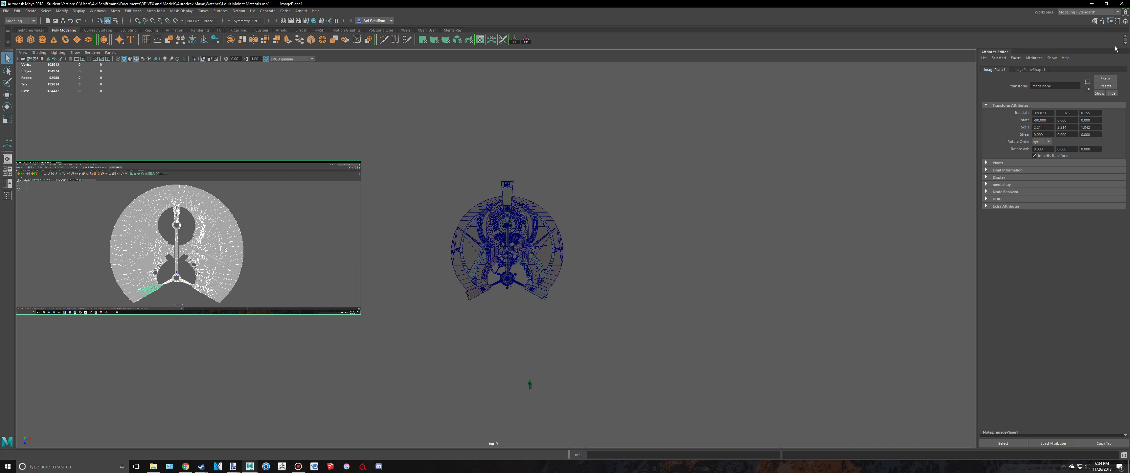
{"action": "left_click", "coordinate": [1029, 70]}
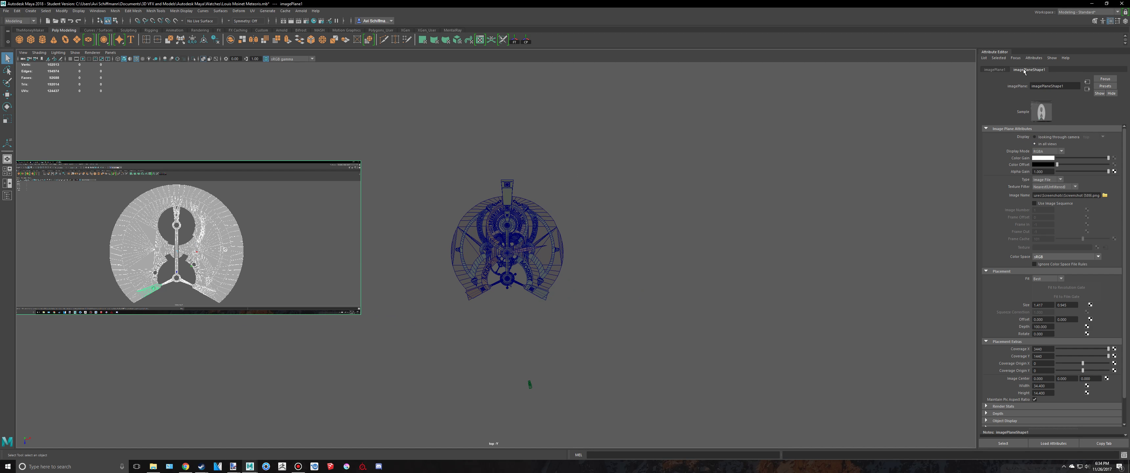
{"action": "left_click", "coordinate": [1105, 195]}
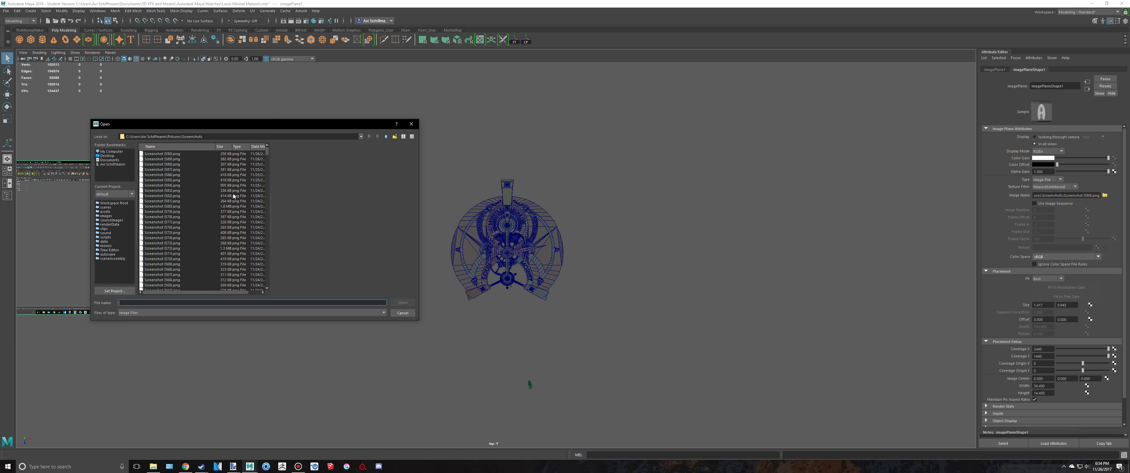
{"action": "double_click", "coordinate": [178, 155]}
{"action": "key", "text": "f"}
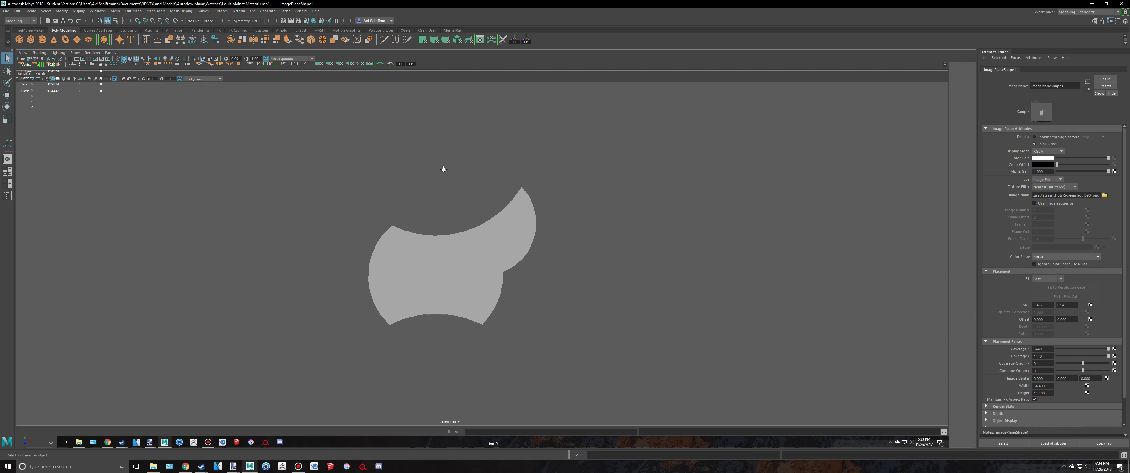
Step: Add a cube and place it over the left portion of the silhouette in the top view
{"action": "scroll", "coordinate": [444, 169], "scroll_direction": "down", "scroll_amount": 5}
{"action": "key", "text": "ctrl+shift+h"}
{"action": "key", "text": "w"}
{"action": "left_click_drag", "start_coordinate": [830, 291], "coordinate": [493, 306]}
{"action": "key", "text": "f"}
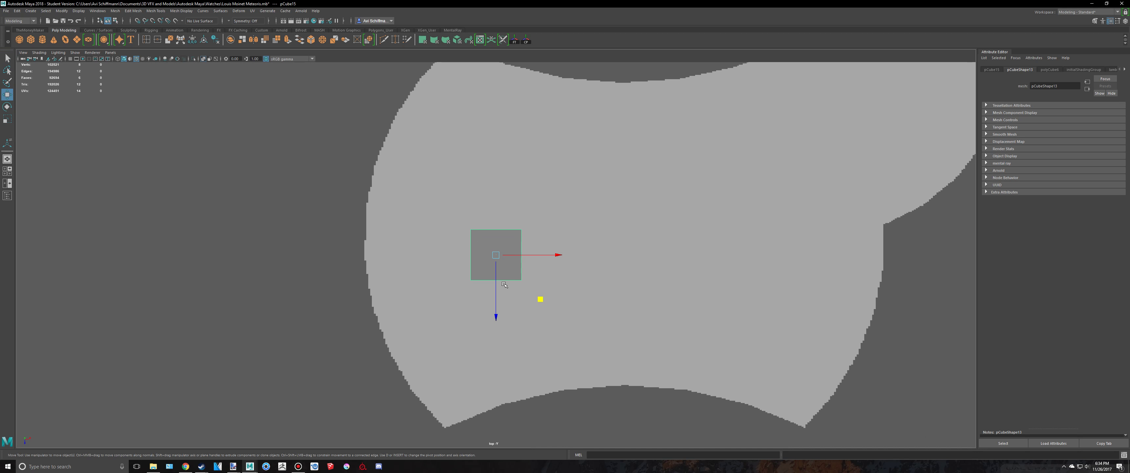
Step: Move the cube's upper-left vertices onto the silhouette's upper-left tip
{"action": "scroll", "coordinate": [600, 312], "scroll_direction": "up", "scroll_amount": 1}
{"action": "middle_click_drag", "start_coordinate": [510, 275], "coordinate": [524, 290], "text": "alt"}
{"action": "key", "text": "q"}
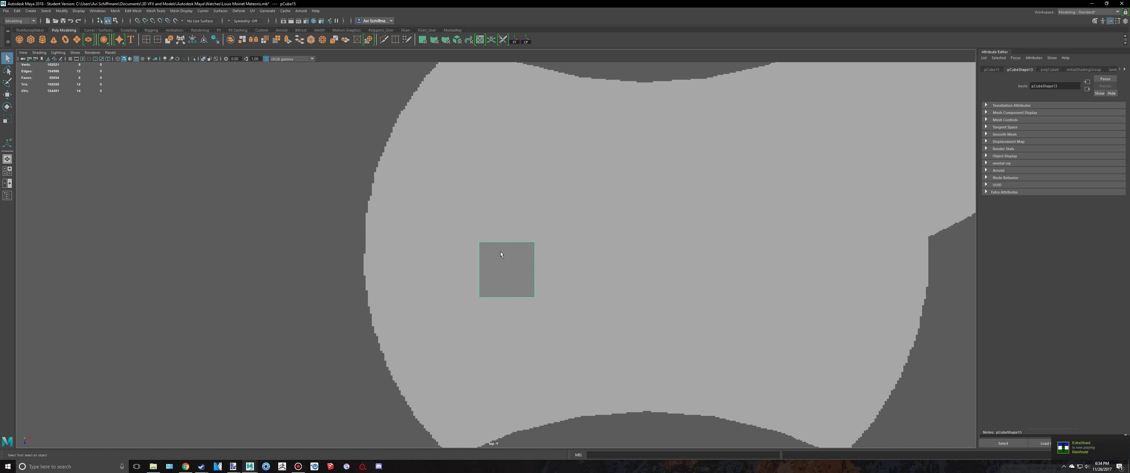
{"action": "right_click_drag", "start_coordinate": [501, 252], "coordinate": [450, 239]}
{"action": "left_click_drag", "start_coordinate": [448, 213], "coordinate": [514, 276]}
{"action": "middle_click_drag", "start_coordinate": [536, 261], "coordinate": [524, 351], "text": "alt"}
{"action": "key", "text": "w"}
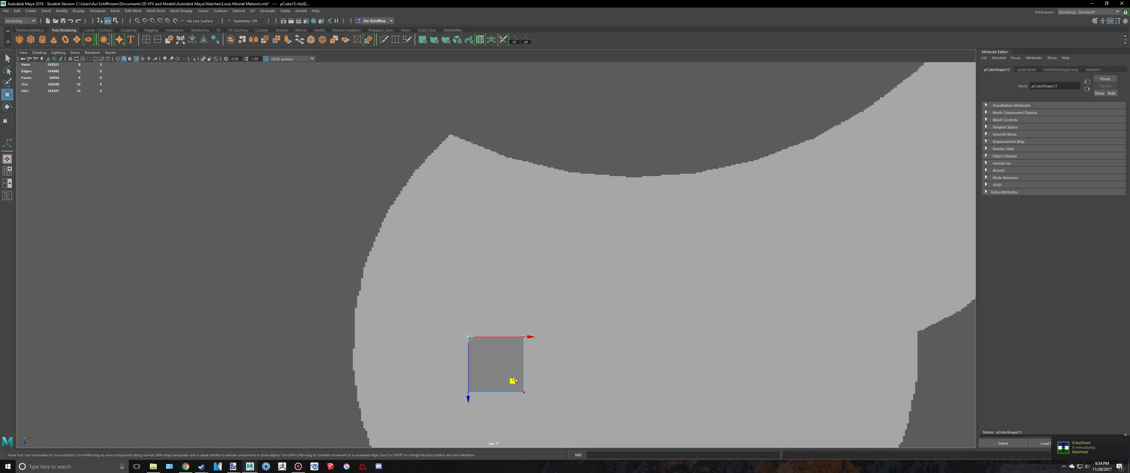
{"action": "middle_click_drag", "start_coordinate": [512, 381], "coordinate": [494, 176]}
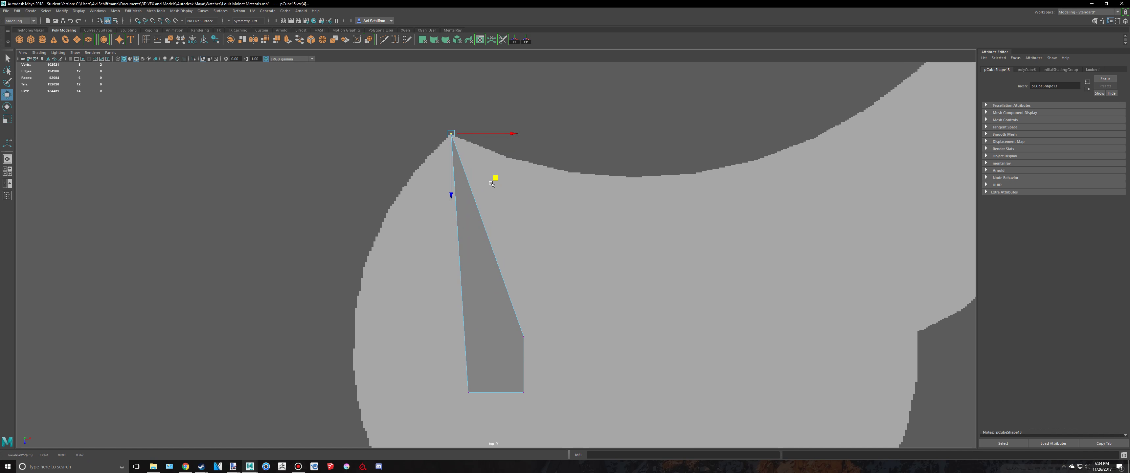
Step: Move the cube's lower-left vertices onto the silhouette's lower-left tip
{"action": "middle_click_drag", "start_coordinate": [468, 375], "coordinate": [508, 218], "text": "alt"}
{"action": "key", "text": "q"}
{"action": "left_click_drag", "start_coordinate": [492, 217], "coordinate": [528, 270]}
{"action": "key", "text": "w"}
{"action": "middle_click_drag", "start_coordinate": [552, 279], "coordinate": [524, 438]}
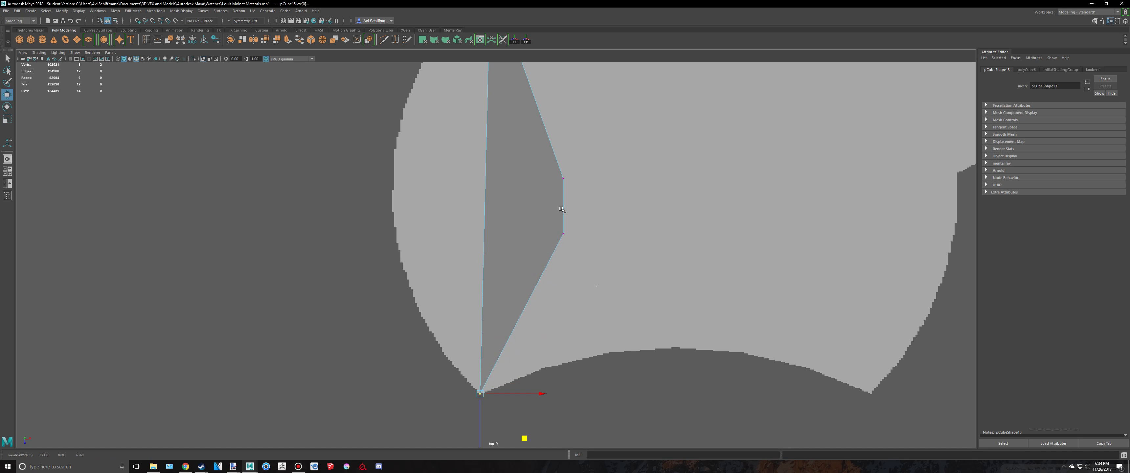
Step: Move the cube's lower-right and upper-right vertices onto the silhouette's edges just right of the tips, forming a narrow strip
{"action": "left_click", "coordinate": [563, 233]}
{"action": "middle_click_drag", "start_coordinate": [608, 280], "coordinate": [549, 430]}
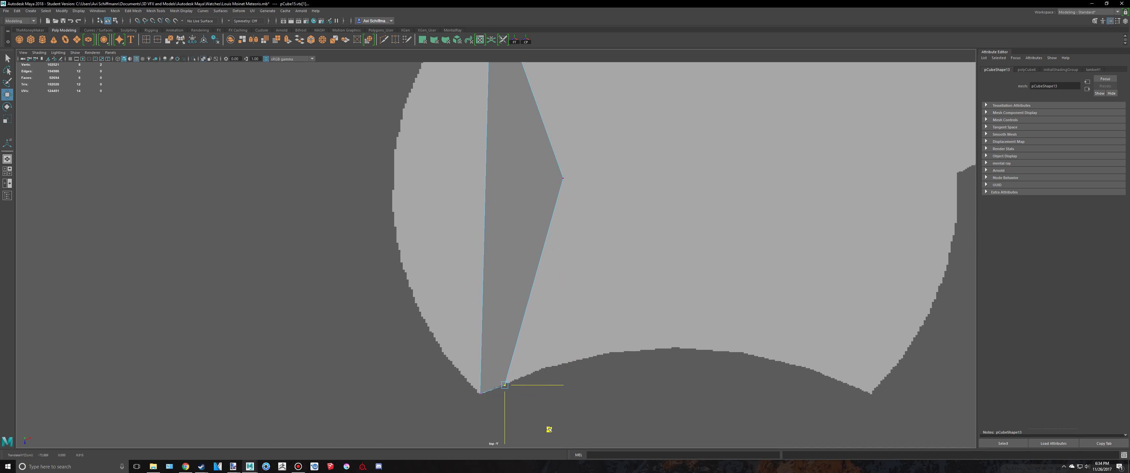
{"action": "middle_click_drag", "start_coordinate": [629, 261], "coordinate": [583, 405], "text": "alt"}
{"action": "left_click_drag", "start_coordinate": [569, 379], "coordinate": [493, 287]}
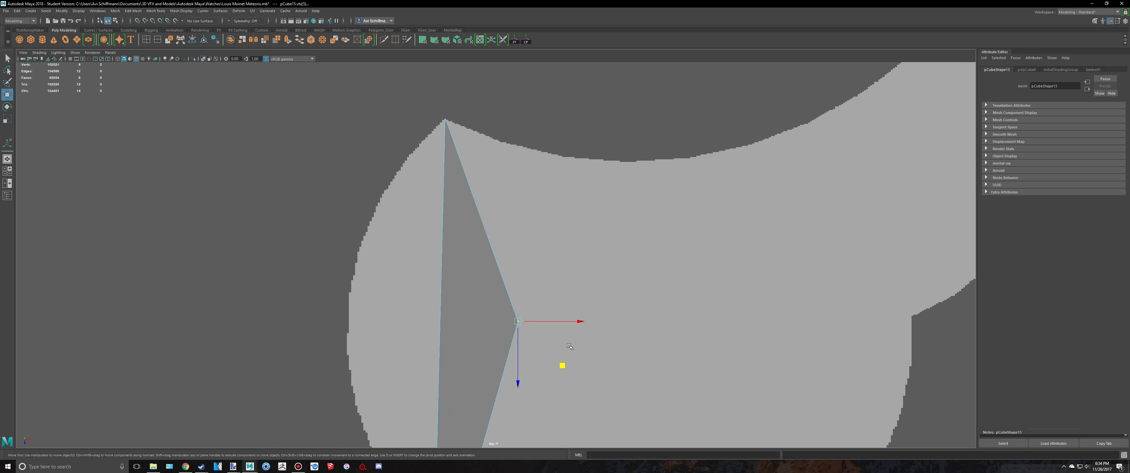
{"action": "middle_click_drag", "start_coordinate": [562, 364], "coordinate": [509, 174]}
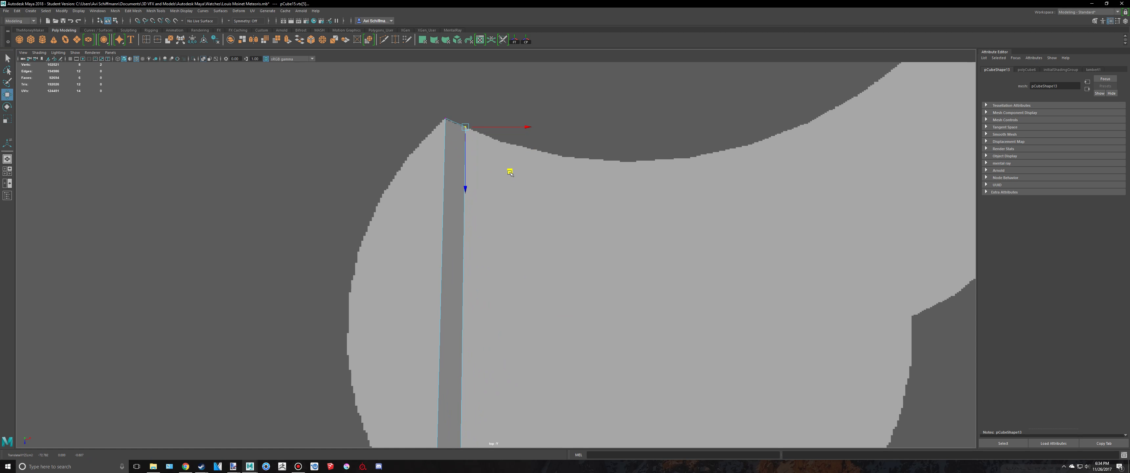
Step: Extrude the strip's left side face outward in three sections across the silhouette's left lobe
{"action": "scroll", "coordinate": [510, 173], "scroll_direction": "down", "scroll_amount": 5}
{"action": "scroll", "coordinate": [537, 233], "scroll_direction": "up", "scroll_amount": 3}
{"action": "key", "text": "q"}
{"action": "right_click_drag", "start_coordinate": [470, 223], "coordinate": [470, 243]}
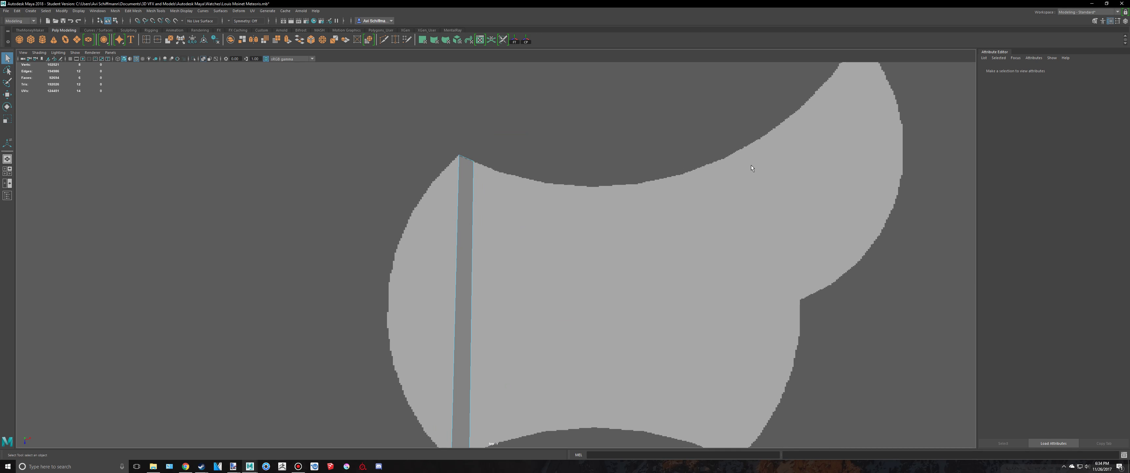
{"action": "key", "text": "space"}
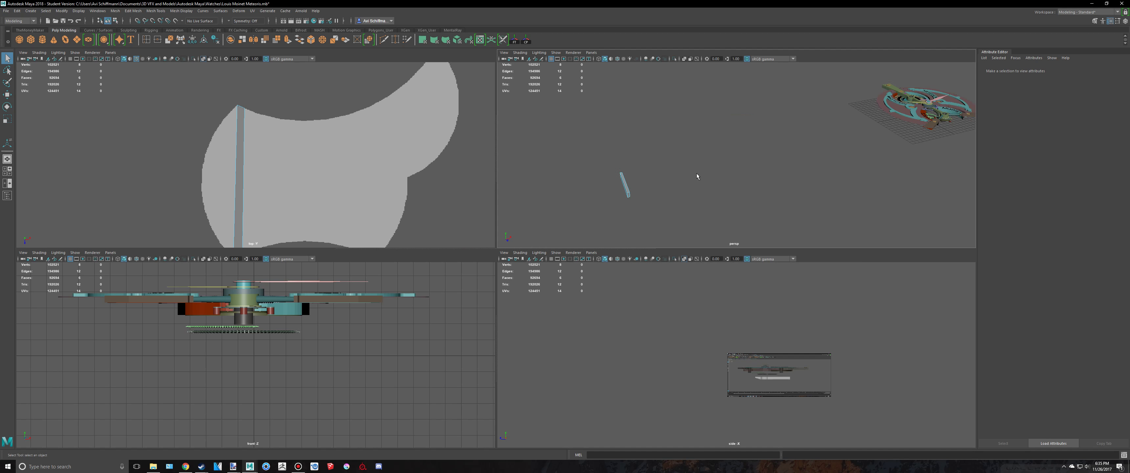
{"action": "scroll", "coordinate": [697, 176], "scroll_direction": "up", "scroll_amount": 3}
{"action": "left_click_drag", "start_coordinate": [569, 210], "coordinate": [593, 194], "text": "alt"}
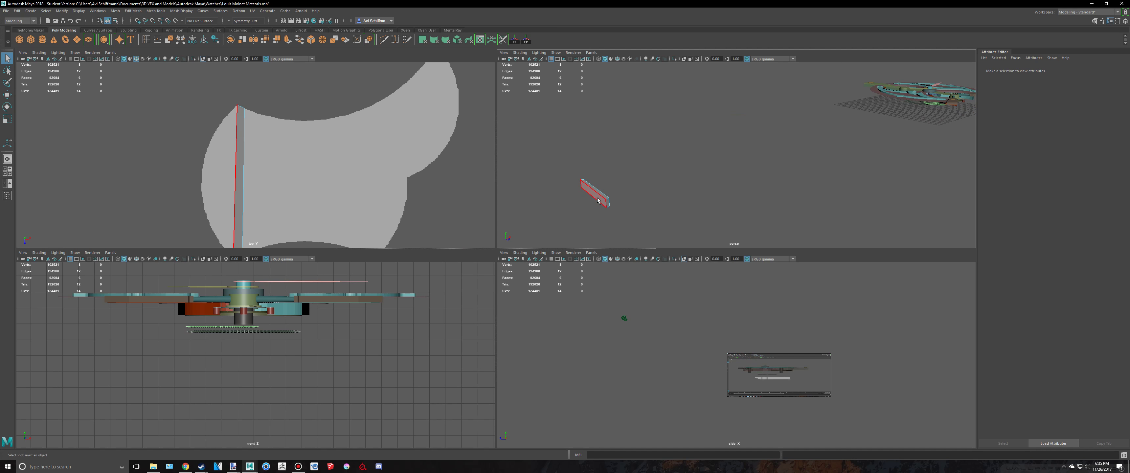
{"action": "left_click", "coordinate": [594, 194]}
{"action": "key", "text": "space"}
{"action": "scroll", "coordinate": [478, 185], "scroll_direction": "down", "scroll_amount": 4}
{"action": "middle_click_drag", "start_coordinate": [512, 215], "coordinate": [605, 170], "text": "alt"}
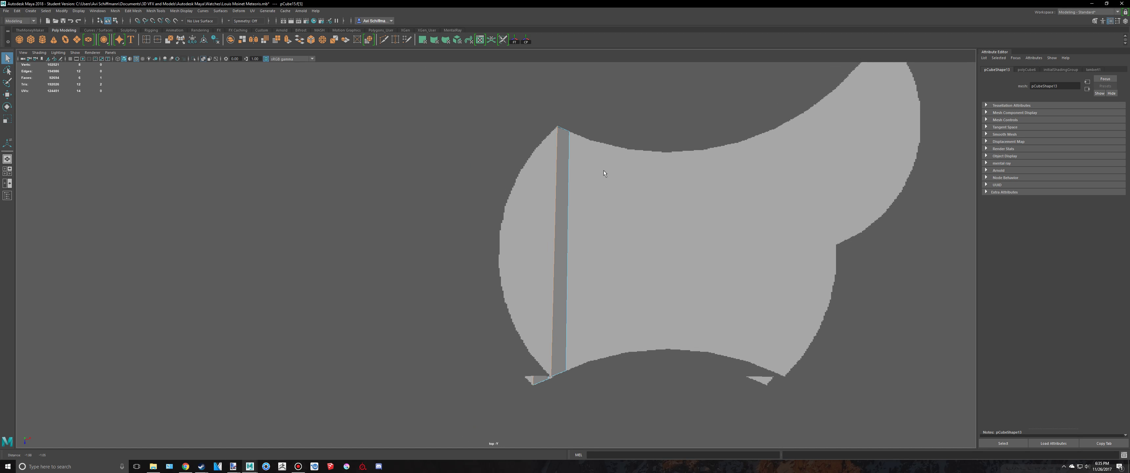
{"action": "scroll", "coordinate": [602, 172], "scroll_direction": "up", "scroll_amount": 6}
{"action": "key", "text": "ctrl+e"}
{"action": "left_click_drag", "start_coordinate": [541, 245], "coordinate": [479, 248]}
{"action": "key", "text": "ctrl+e"}
Step: Lower the top vertices of the first section left of the tip onto the silhouette's curved edge
{"action": "key", "text": "q"}
{"action": "middle_click_drag", "start_coordinate": [570, 84], "coordinate": [556, 163], "text": "alt"}
{"action": "right_click_drag", "start_coordinate": [556, 163], "coordinate": [536, 162]}
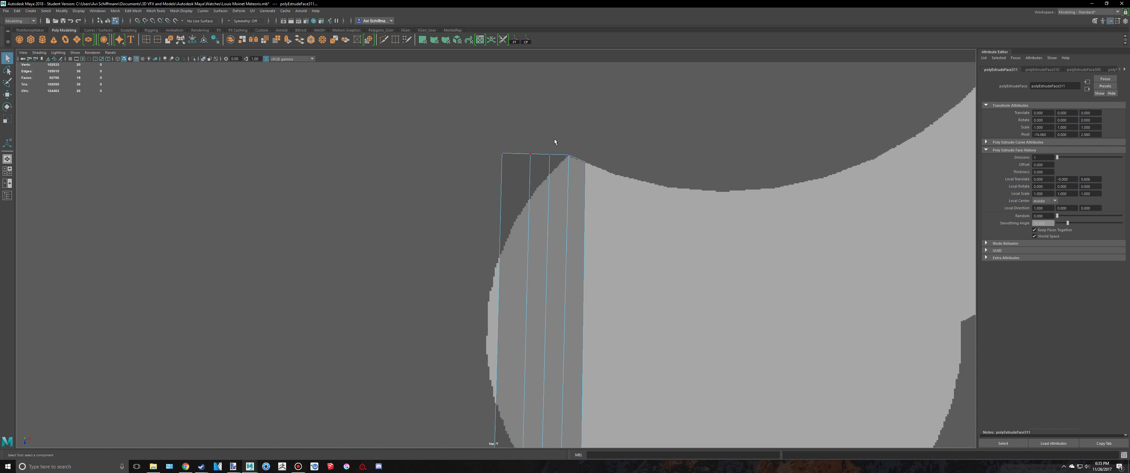
{"action": "scroll", "coordinate": [546, 143], "scroll_direction": "up", "scroll_amount": 2}
{"action": "left_click_drag", "start_coordinate": [560, 105], "coordinate": [580, 130]}
{"action": "key", "text": "w"}
{"action": "left_click_drag", "start_coordinate": [568, 177], "coordinate": [569, 199]}
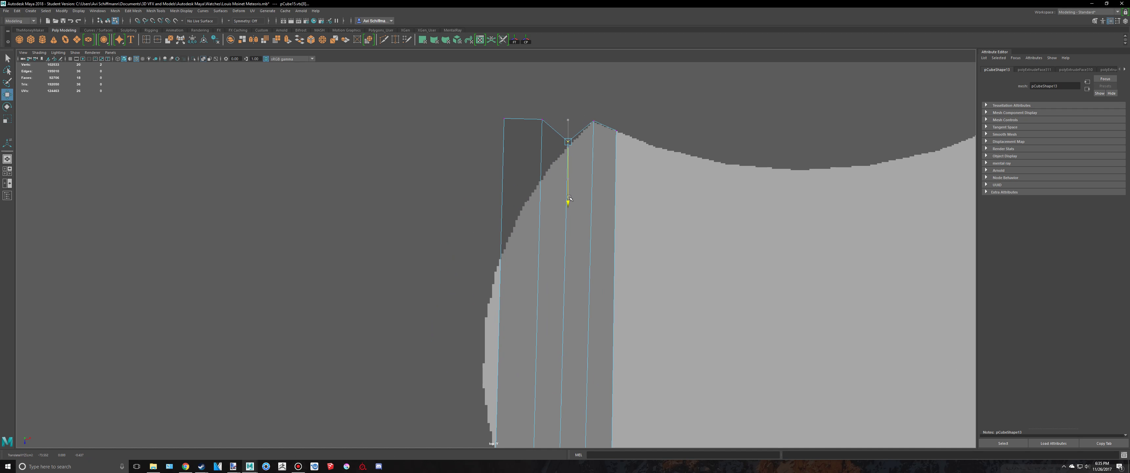
Step: Lower the top vertices of the two outer sections onto the silhouette's left curve
{"action": "left_click_drag", "start_coordinate": [557, 150], "coordinate": [556, 150]}
{"action": "key", "text": "w"}
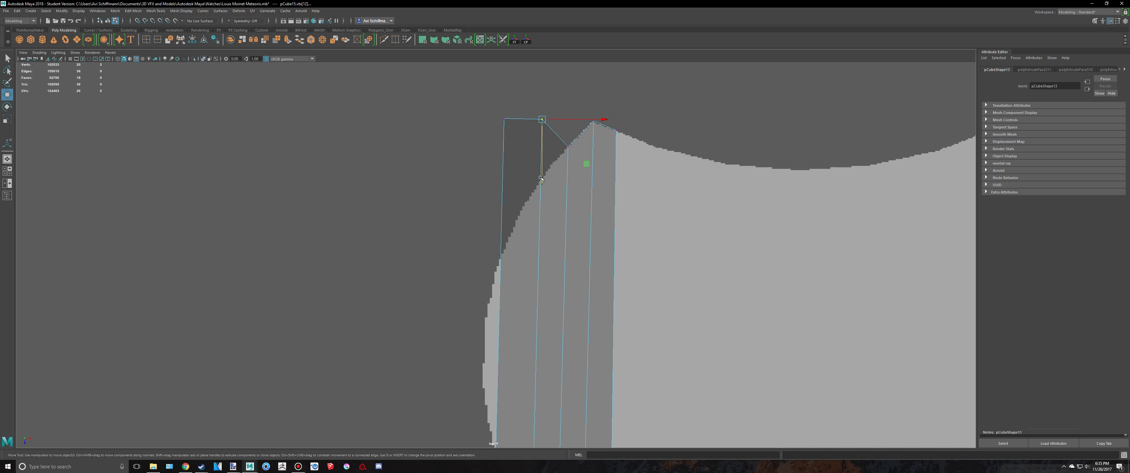
{"action": "left_click_drag", "start_coordinate": [554, 180], "coordinate": [554, 231]}
{"action": "key", "text": "q"}
{"action": "left_click_drag", "start_coordinate": [493, 104], "coordinate": [518, 144]}
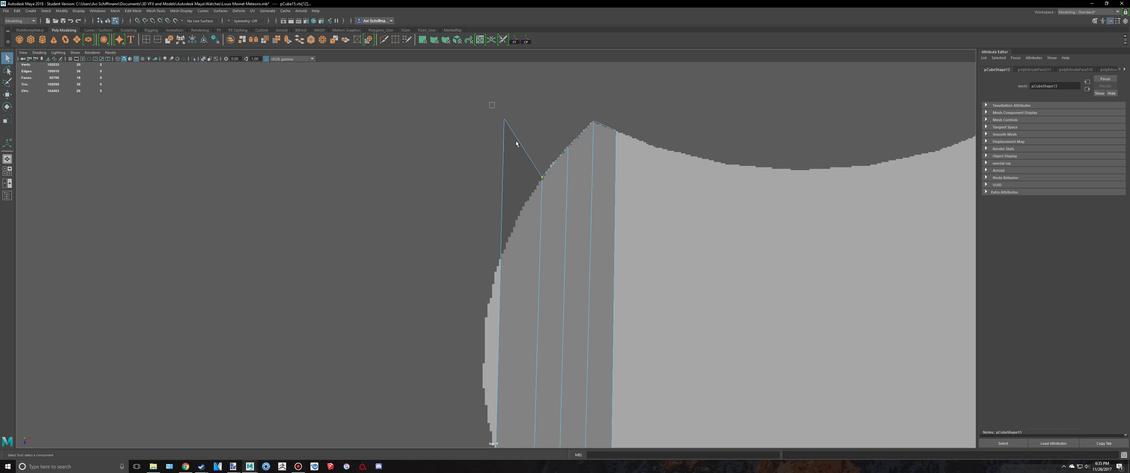
{"action": "key", "text": "w"}
{"action": "left_click_drag", "start_coordinate": [505, 178], "coordinate": [525, 290]}
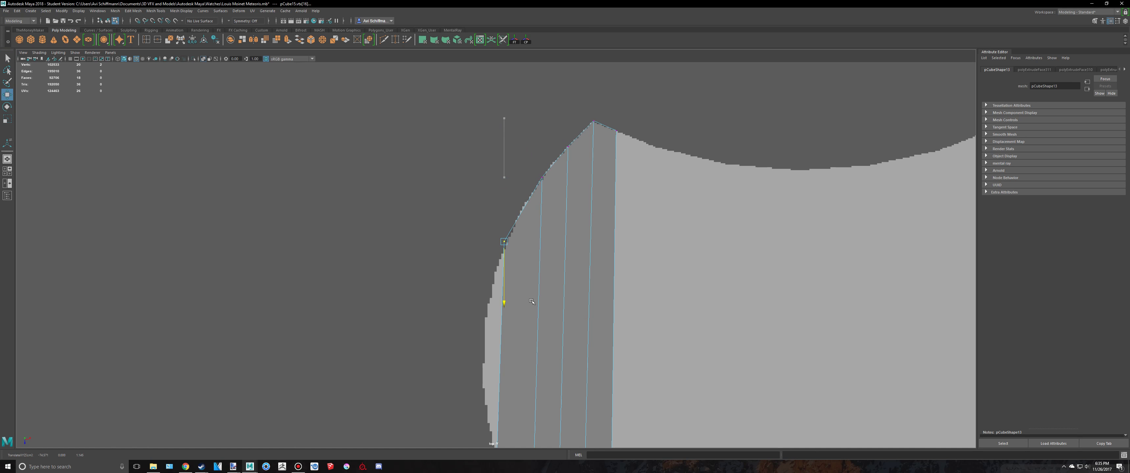
Step: Raise the bottom vertices of the first section left of the lower tip onto the silhouette's curved edge
{"action": "middle_click_drag", "start_coordinate": [549, 325], "coordinate": [560, 73], "text": "alt"}
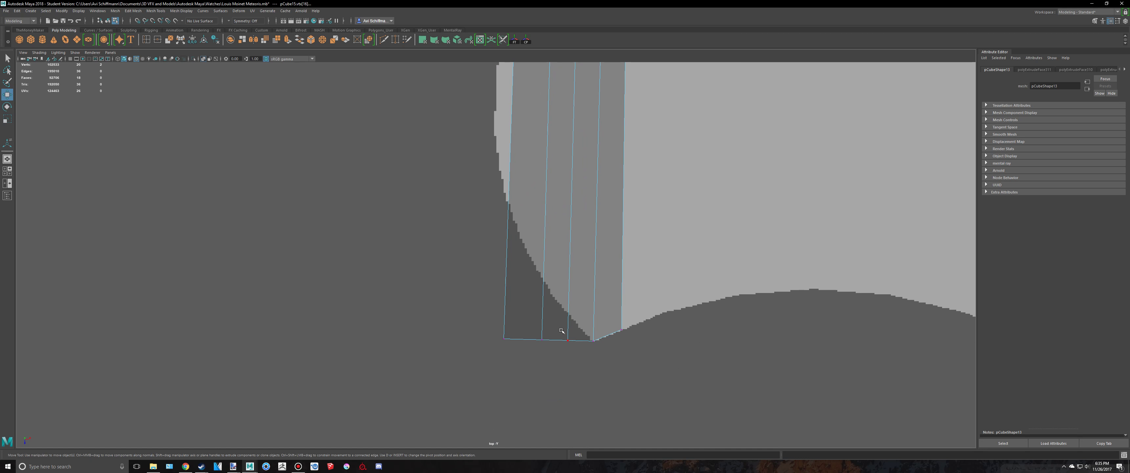
{"action": "right_click_drag", "start_coordinate": [584, 372], "coordinate": [600, 431], "text": "alt"}
{"action": "left_click_drag", "start_coordinate": [596, 430], "coordinate": [598, 397]}
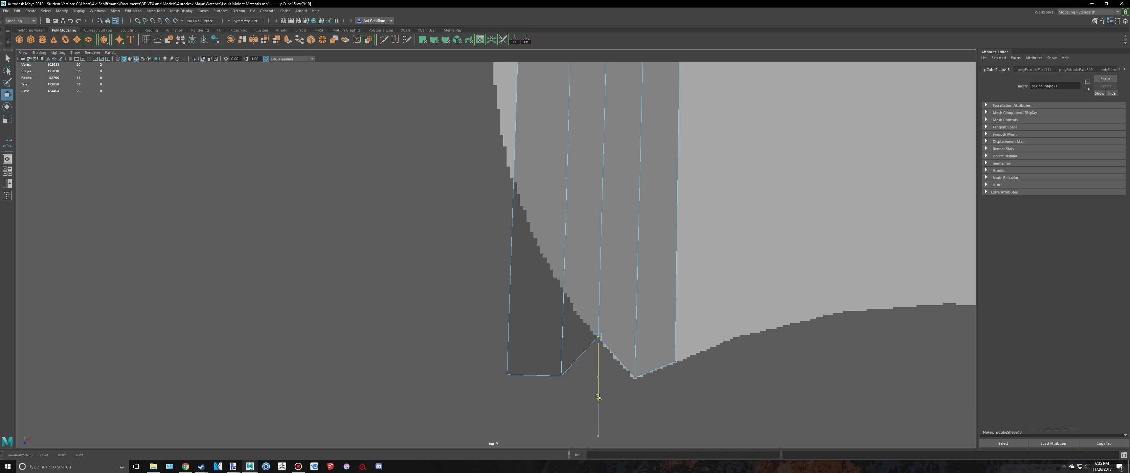
Step: Raise the bottom vertices of the two outer left sections onto the silhouette's lower-left curve
{"action": "key", "text": "w"}
{"action": "mouse_move", "coordinate": [542, 343]}
{"action": "left_mouse_down"}
{"action": "mouse_move", "coordinate": [564, 425]}
{"action": "mouse_move", "coordinate": [560, 344]}
{"action": "left_mouse_up"}
{"action": "left_click_drag", "start_coordinate": [534, 398], "coordinate": [473, 361]}
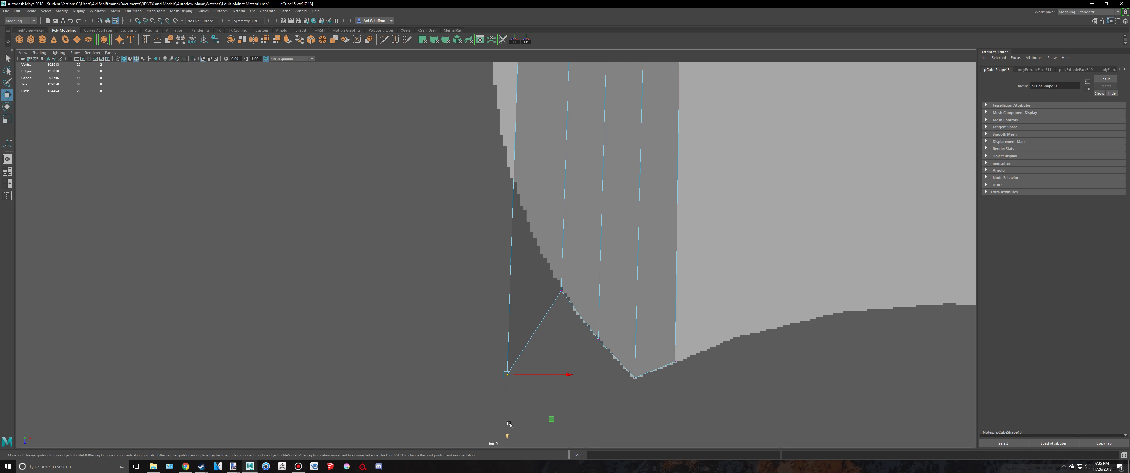
{"action": "left_click_drag", "start_coordinate": [510, 423], "coordinate": [537, 216]}
Step: Cut an extra edge down the leftmost section with Multi-Cut and fit its bottom vertices to the silhouette's curve
{"action": "left_click", "coordinate": [383, 40]}
{"action": "left_click", "coordinate": [507, 172]}
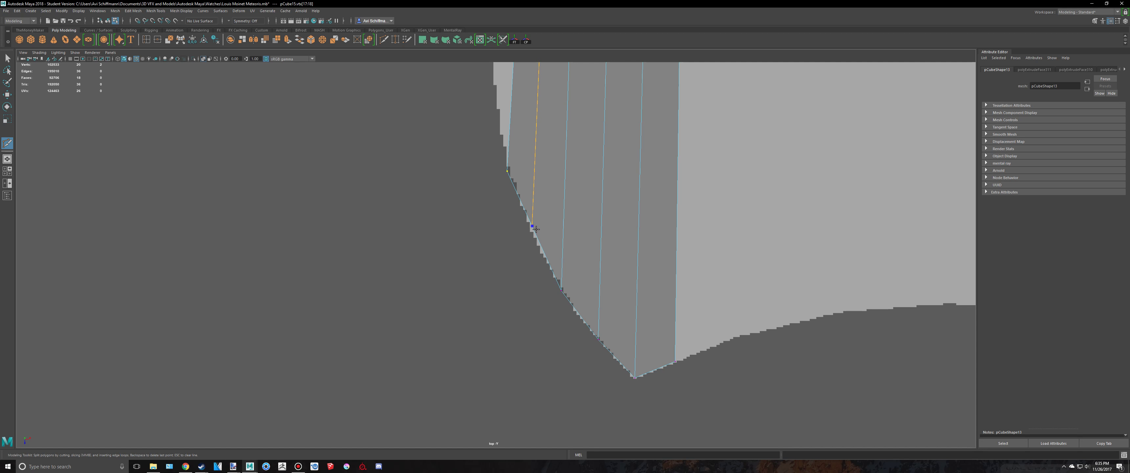
{"action": "left_click", "coordinate": [538, 236], "text": "ctrl"}
{"action": "key", "text": "q"}
{"action": "right_click_drag", "start_coordinate": [532, 200], "coordinate": [504, 200]}
{"action": "left_click_drag", "start_coordinate": [526, 220], "coordinate": [542, 248]}
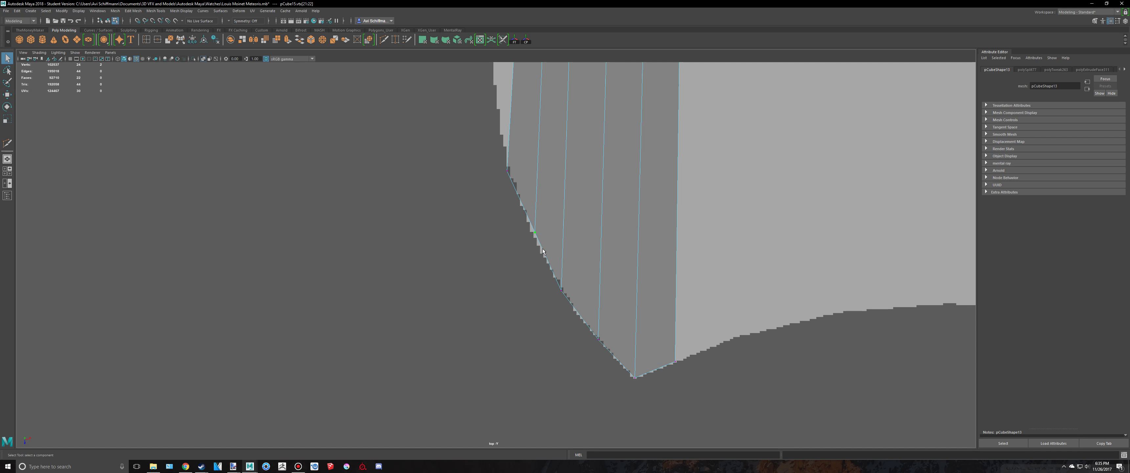
{"action": "left_click_drag", "start_coordinate": [535, 293], "coordinate": [535, 297]}
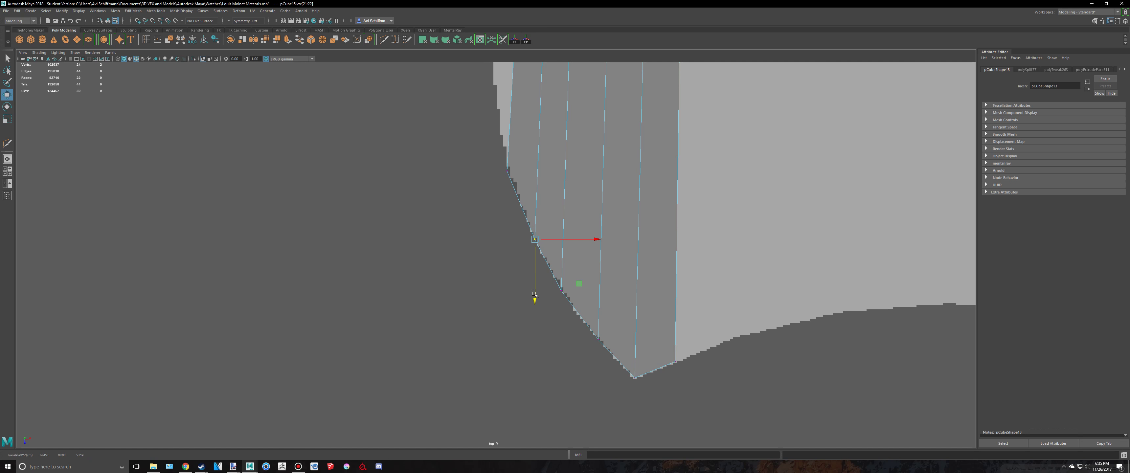
Step: Raise the top vertices of the newly cut edge onto the silhouette's upper-left curve
{"action": "middle_click_drag", "start_coordinate": [551, 145], "coordinate": [506, 381], "text": "alt"}
{"action": "middle_click_drag", "start_coordinate": [511, 105], "coordinate": [519, 268], "text": "alt"}
{"action": "key", "text": "q"}
{"action": "left_click_drag", "start_coordinate": [518, 268], "coordinate": [503, 236]}
{"action": "key", "text": "w"}
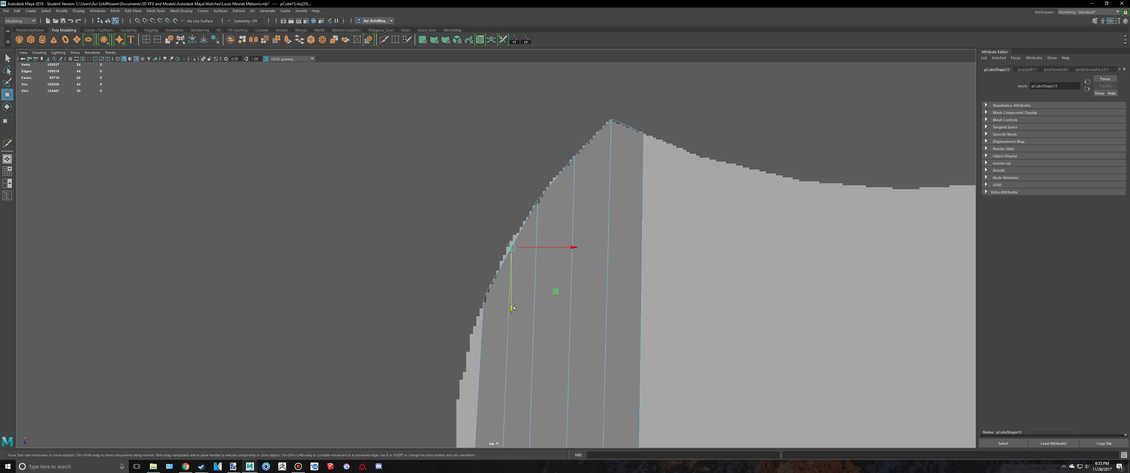
{"action": "left_click_drag", "start_coordinate": [513, 307], "coordinate": [513, 300]}
Step: Extrude the part's leftmost side face outward in two narrow sections past the silhouette's left edge
{"action": "middle_click_drag", "start_coordinate": [490, 420], "coordinate": [548, 246], "text": "alt"}
{"action": "key", "text": "q"}
{"action": "right_click_drag", "start_coordinate": [548, 246], "coordinate": [550, 266]}
{"action": "key", "text": "space"}
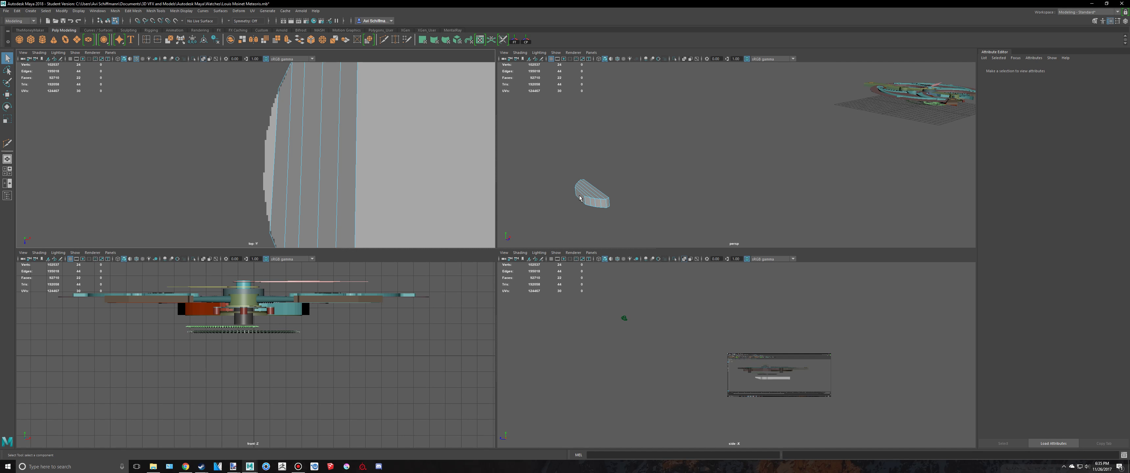
{"action": "left_click", "coordinate": [579, 196]}
{"action": "key", "text": "space"}
{"action": "key", "text": "ctrl+e"}
{"action": "left_click_drag", "start_coordinate": [517, 259], "coordinate": [480, 263]}
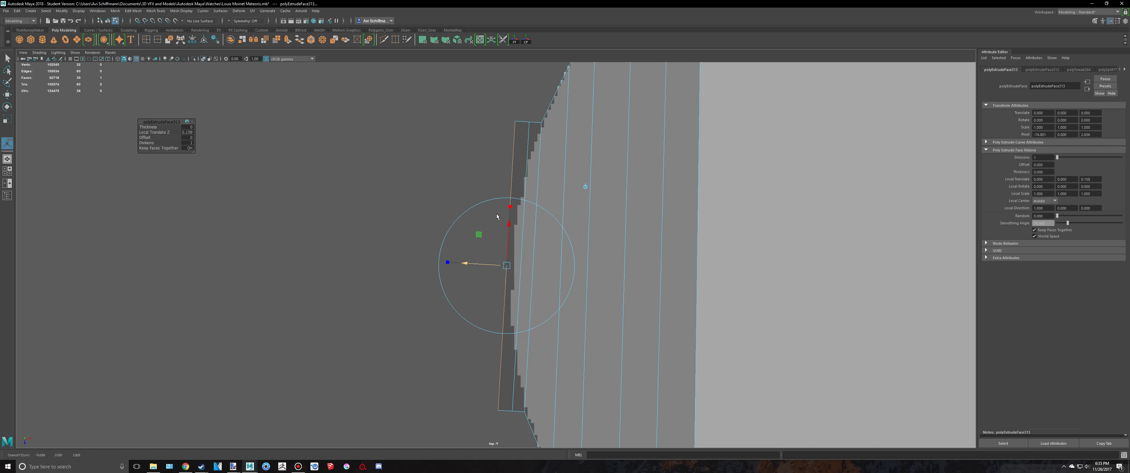
Step: Lower the top vertices of the two narrow leftmost sections onto the silhouette's left edge
{"action": "key", "text": "q"}
{"action": "left_click", "coordinate": [528, 111]}
{"action": "left_click_drag", "start_coordinate": [529, 134], "coordinate": [551, 201]}
{"action": "key", "text": "w"}
{"action": "scroll", "coordinate": [533, 150], "scroll_direction": "up", "scroll_amount": 2}
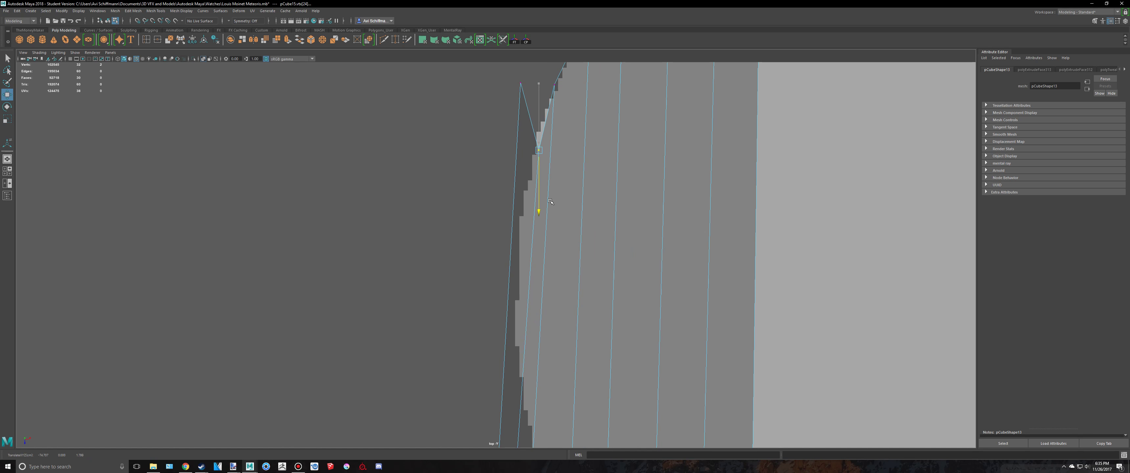
{"action": "left_click_drag", "start_coordinate": [485, 67], "coordinate": [486, 67]}
{"action": "key", "text": "w"}
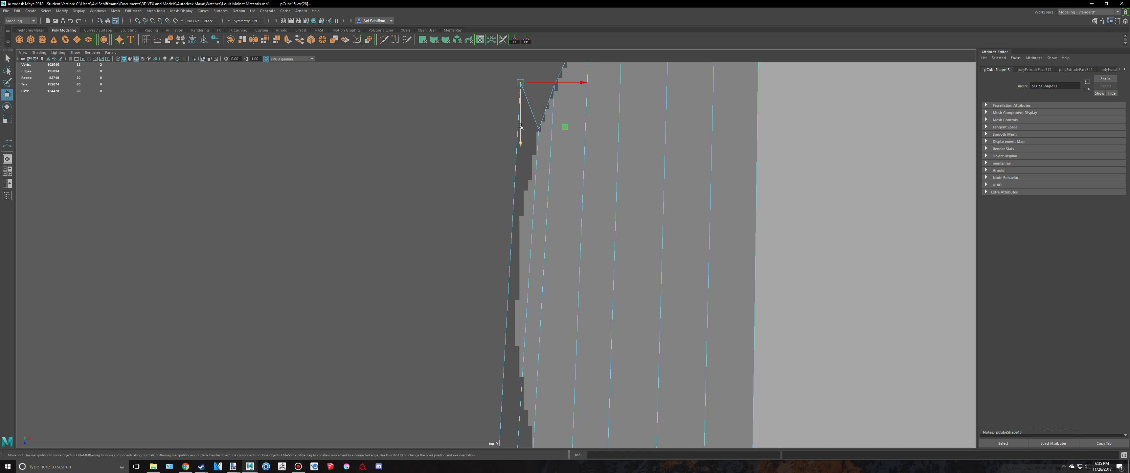
{"action": "left_click_drag", "start_coordinate": [521, 131], "coordinate": [522, 272]}
Step: Raise the bottom vertices of the two narrow leftmost sections onto the silhouette's left edge
{"action": "middle_click_drag", "start_coordinate": [530, 322], "coordinate": [557, 190], "text": "alt"}
{"action": "key", "text": "q"}
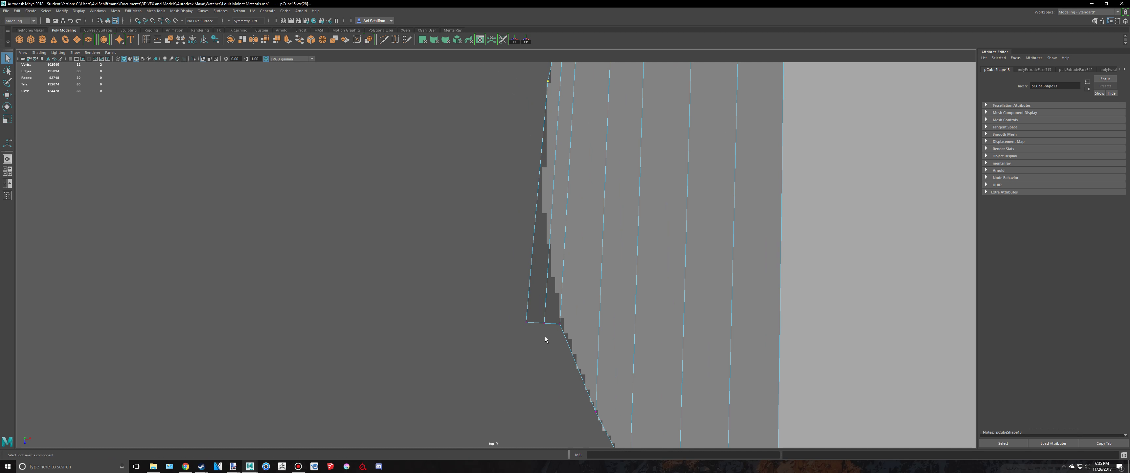
{"action": "left_click_drag", "start_coordinate": [536, 317], "coordinate": [537, 317]}
{"action": "key", "text": "w"}
{"action": "left_click_drag", "start_coordinate": [544, 370], "coordinate": [547, 228]}
{"action": "key", "text": "w"}
{"action": "middle_click_drag", "start_coordinate": [568, 218], "coordinate": [587, 204]}
Step: Return the curved part to object mode and frame it in the perspective view
{"action": "scroll", "coordinate": [557, 265], "scroll_direction": "down", "scroll_amount": 5}
{"action": "key", "text": "space"}
{"action": "key", "text": "space"}
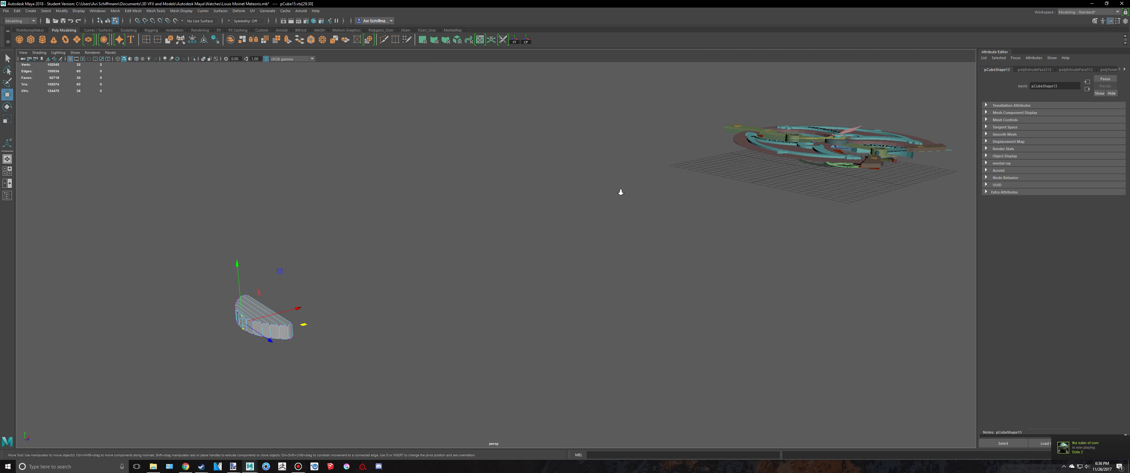
{"action": "left_click_drag", "start_coordinate": [621, 192], "coordinate": [548, 217], "text": "alt"}
{"action": "key", "text": "q"}
{"action": "right_click_drag", "start_coordinate": [363, 278], "coordinate": [397, 263]}
{"action": "key", "text": "f"}
{"action": "scroll", "coordinate": [540, 215], "scroll_direction": "down", "scroll_amount": 5}
{"action": "key", "text": "r"}
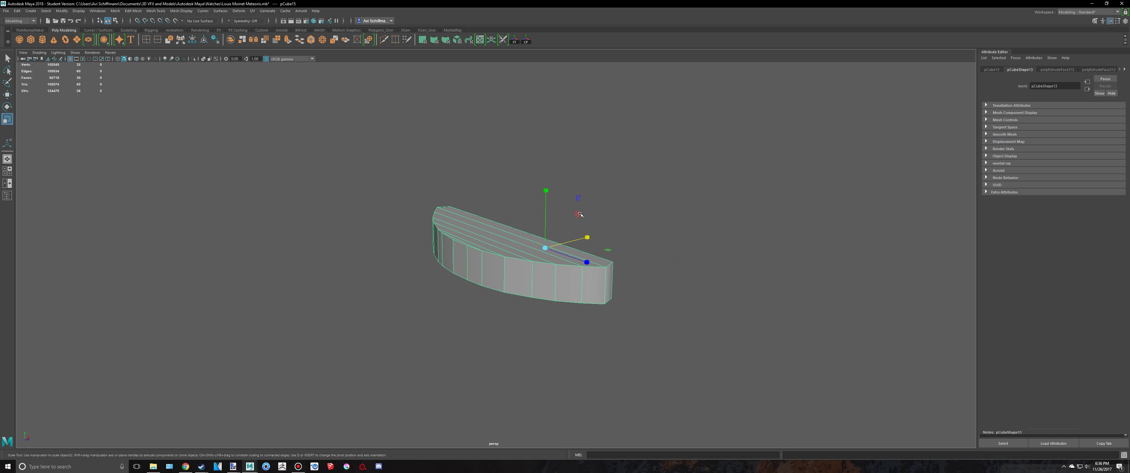
Step: Switch to the reference watch scene in the other Maya window and examine the curved walls around the lower gears
{"action": "key", "text": "alt+Tab"}
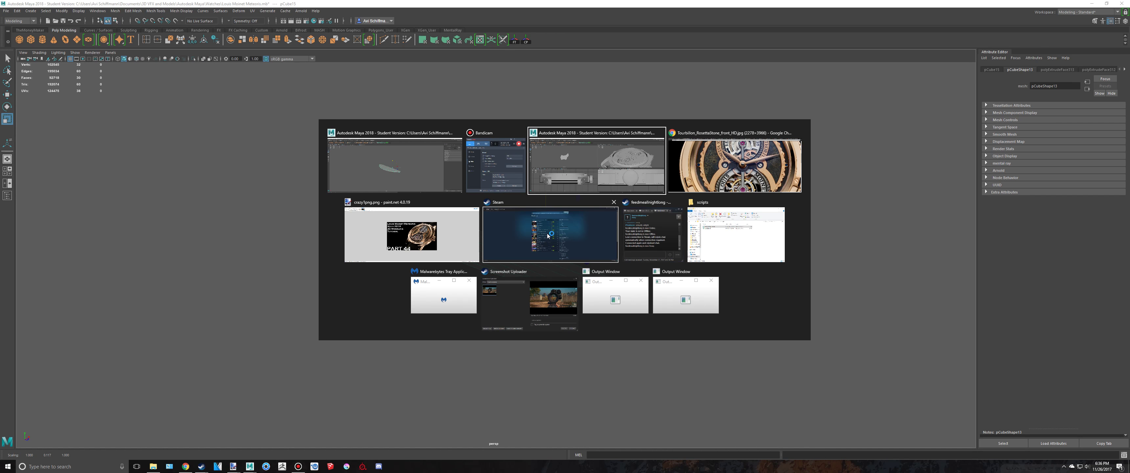
{"action": "key", "text": "space"}
{"action": "key", "text": "space"}
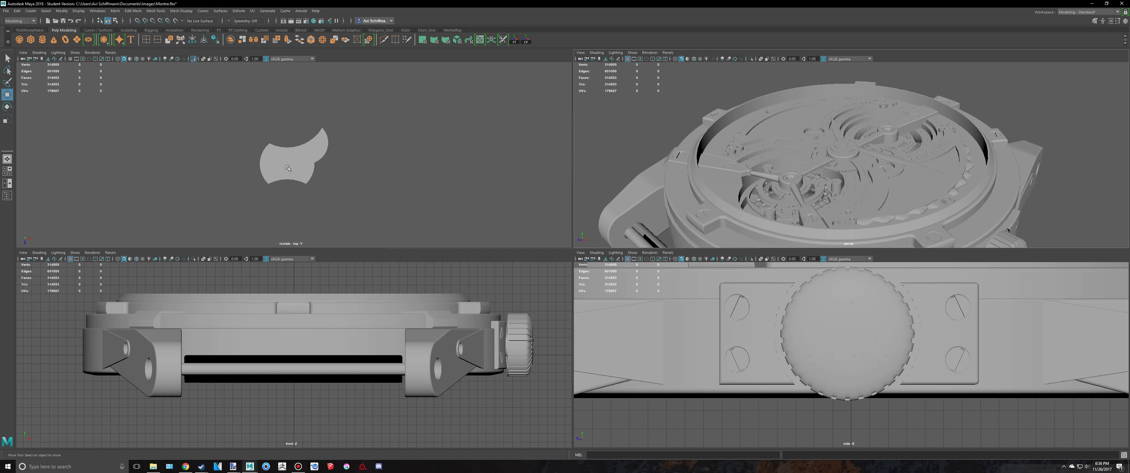
{"action": "left_click", "coordinate": [801, 157]}
{"action": "key", "text": "space"}
{"action": "key", "text": "f"}
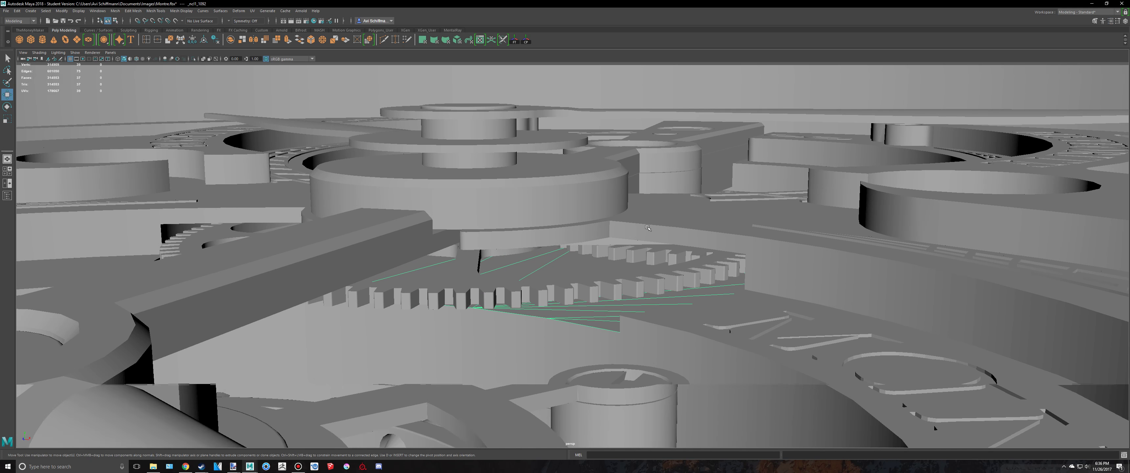
{"action": "left_click_drag", "start_coordinate": [551, 309], "coordinate": [453, 269], "text": "alt"}
{"action": "left_click", "coordinate": [539, 317], "text": "shift"}
{"action": "scroll", "coordinate": [540, 317], "scroll_direction": "down", "scroll_amount": 8}
{"action": "key", "text": "alt+Tab"}
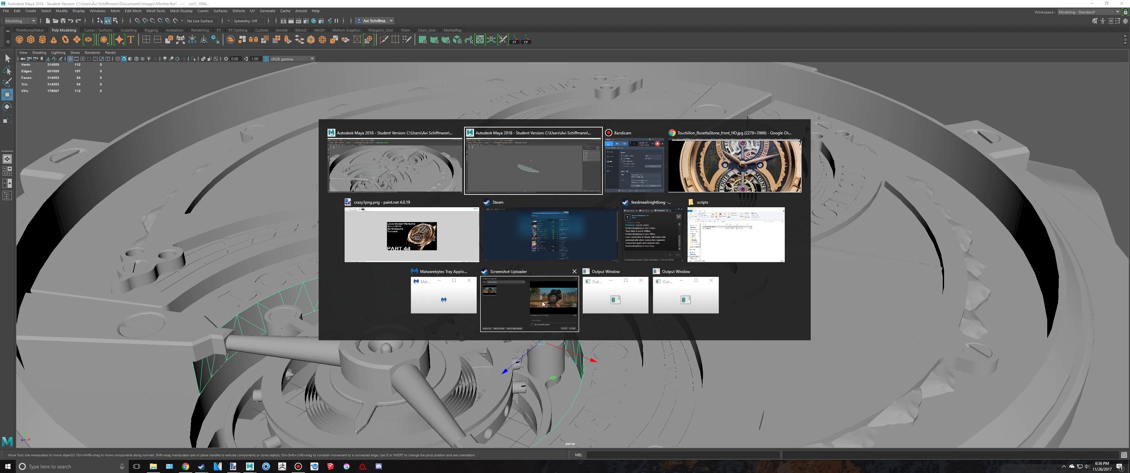
Step: Switch back to the Louis Moinet scene and compare its movement with the reference watch
{"action": "left_click", "coordinate": [518, 166]}
{"action": "scroll", "coordinate": [739, 198], "scroll_direction": "down", "scroll_amount": 5}
{"action": "middle_click_drag", "start_coordinate": [740, 198], "coordinate": [438, 306], "text": "alt"}
{"action": "middle_click_drag", "start_coordinate": [825, 198], "coordinate": [566, 253], "text": "alt"}
{"action": "left_click_drag", "start_coordinate": [710, 216], "coordinate": [695, 216], "text": "alt"}
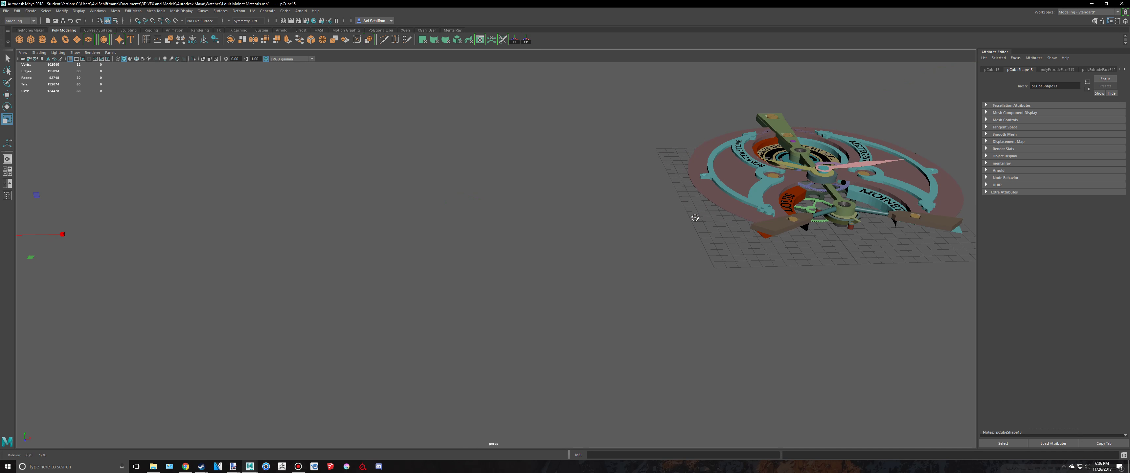
{"action": "middle_click_drag", "start_coordinate": [765, 192], "coordinate": [619, 195], "text": "alt"}
{"action": "key", "text": "alt+Tab"}
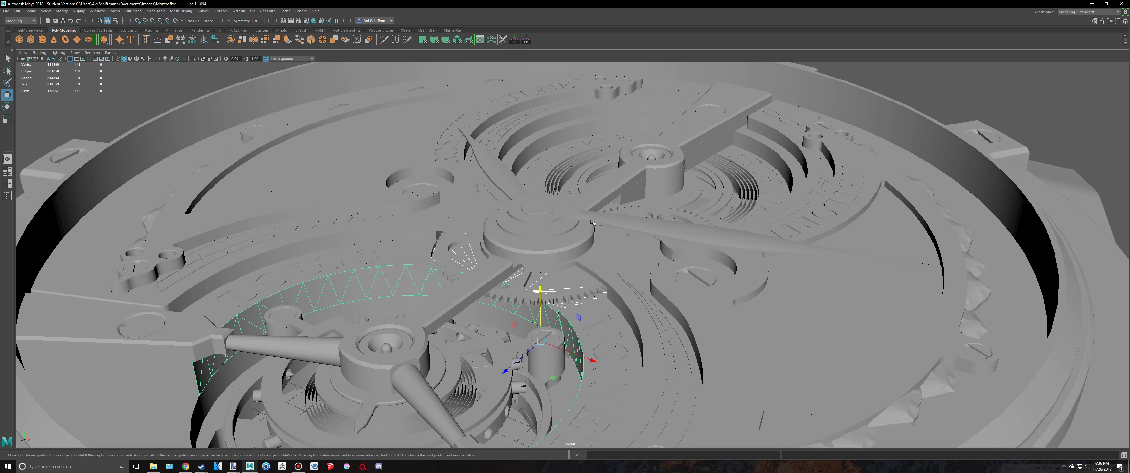
{"action": "key", "text": "alt+Tab"}
Step: Try to extrude the LOUIS plate's inner end edge across to the MOINET plate
{"action": "left_click", "coordinate": [711, 199]}
{"action": "scroll", "coordinate": [713, 198], "scroll_direction": "up", "scroll_amount": 10}
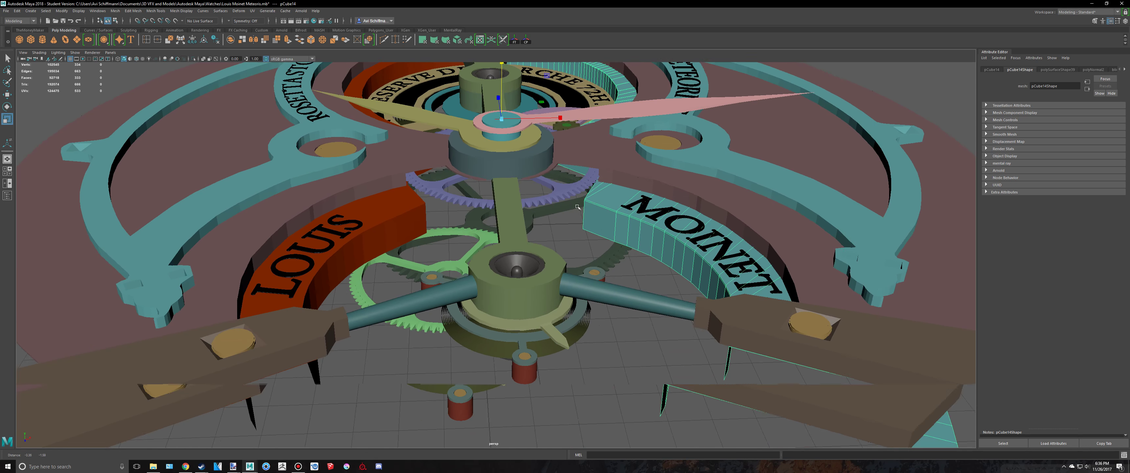
{"action": "middle_click_drag", "start_coordinate": [577, 207], "coordinate": [619, 185], "text": "alt"}
{"action": "scroll", "coordinate": [619, 185], "scroll_direction": "up", "scroll_amount": 5}
{"action": "right_click_drag", "start_coordinate": [411, 164], "coordinate": [411, 146]}
{"action": "left_click", "coordinate": [433, 161]}
{"action": "key", "text": "ctrl+e"}
{"action": "key", "text": "w"}
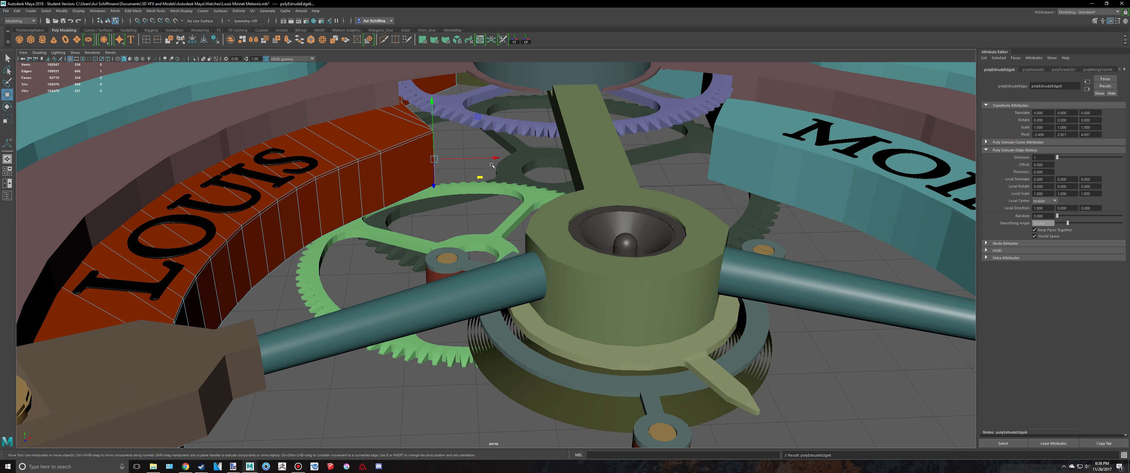
{"action": "left_click_drag", "start_coordinate": [525, 159], "coordinate": [788, 182]}
{"action": "right_click_drag", "start_coordinate": [758, 192], "coordinate": [634, 189], "text": "alt"}
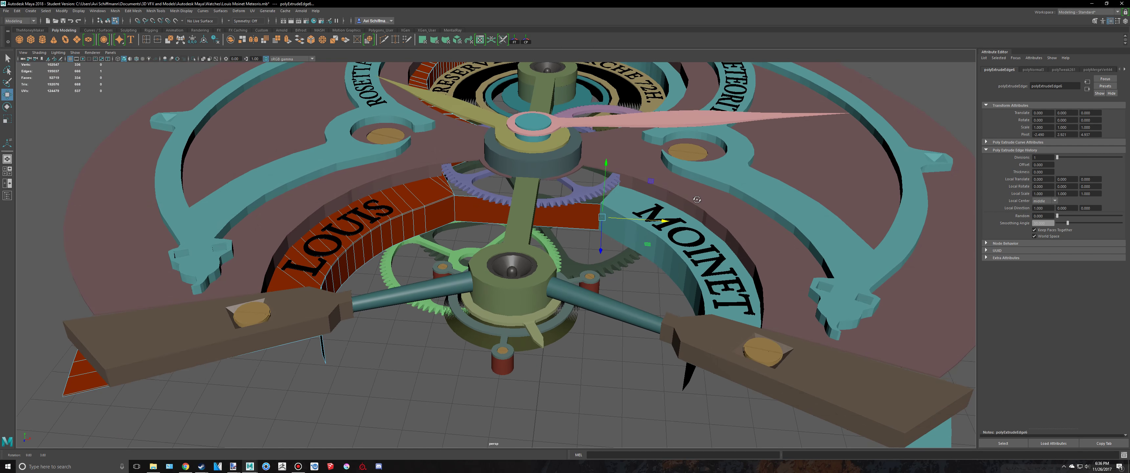
{"action": "left_click_drag", "start_coordinate": [634, 189], "coordinate": [640, 227], "text": "alt"}
{"action": "key", "text": "ctrl+z"}
Step: Compare the area between the LOUIS and MOINET plates with the same area in the reference watch scene
{"action": "key", "text": "alt+Tab"}
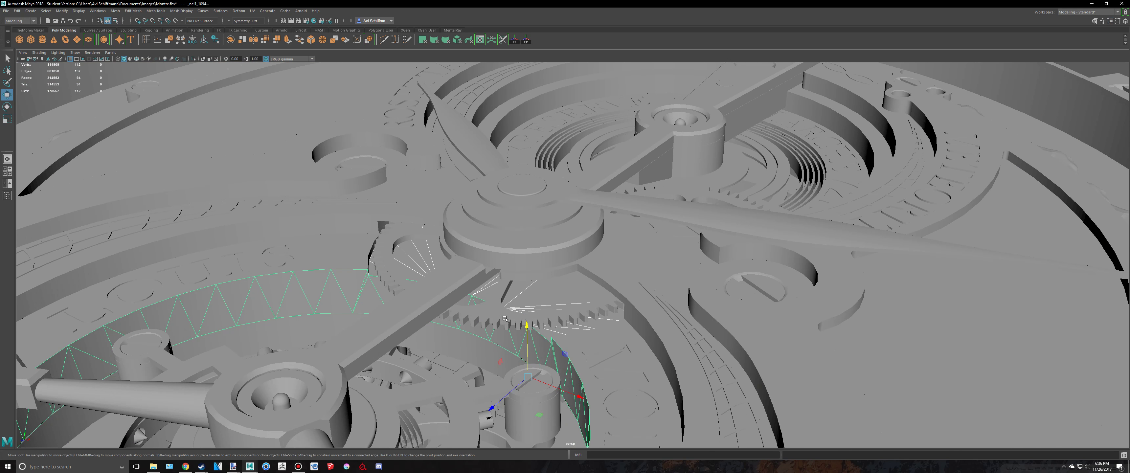
{"action": "middle_click_drag", "start_coordinate": [505, 319], "coordinate": [590, 251], "text": "alt"}
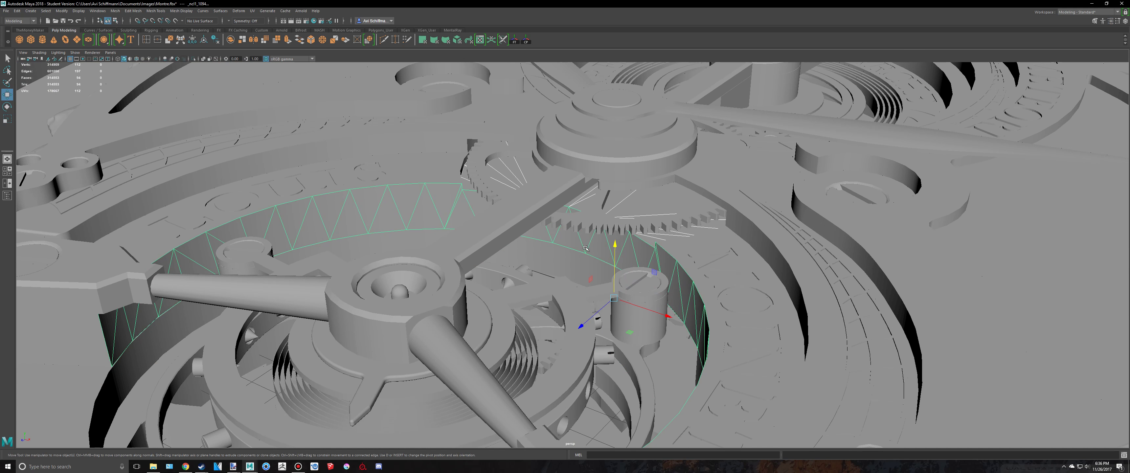
{"action": "scroll", "coordinate": [610, 256], "scroll_direction": "down", "scroll_amount": 4}
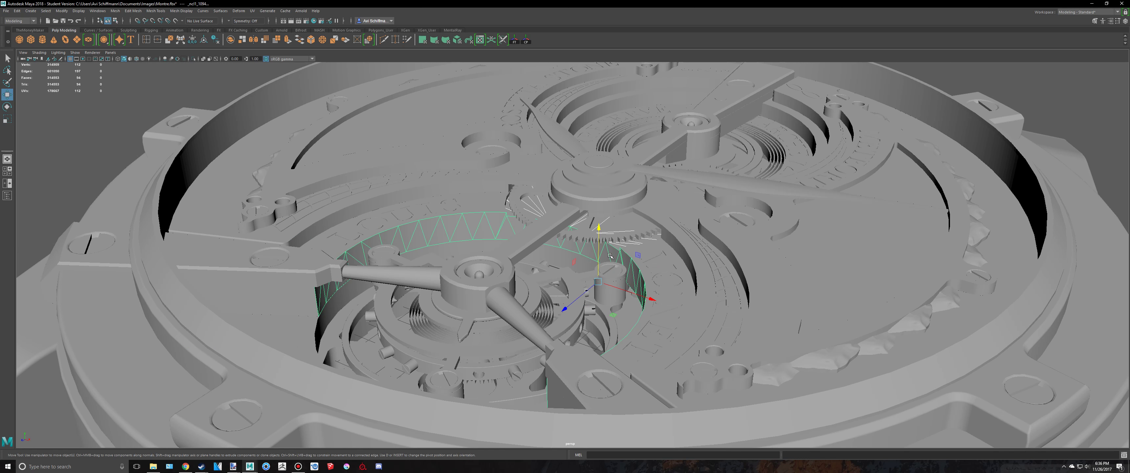
{"action": "key", "text": "alt+Tab"}
{"action": "scroll", "coordinate": [574, 246], "scroll_direction": "down", "scroll_amount": 2}
{"action": "key", "text": "alt+Tab"}
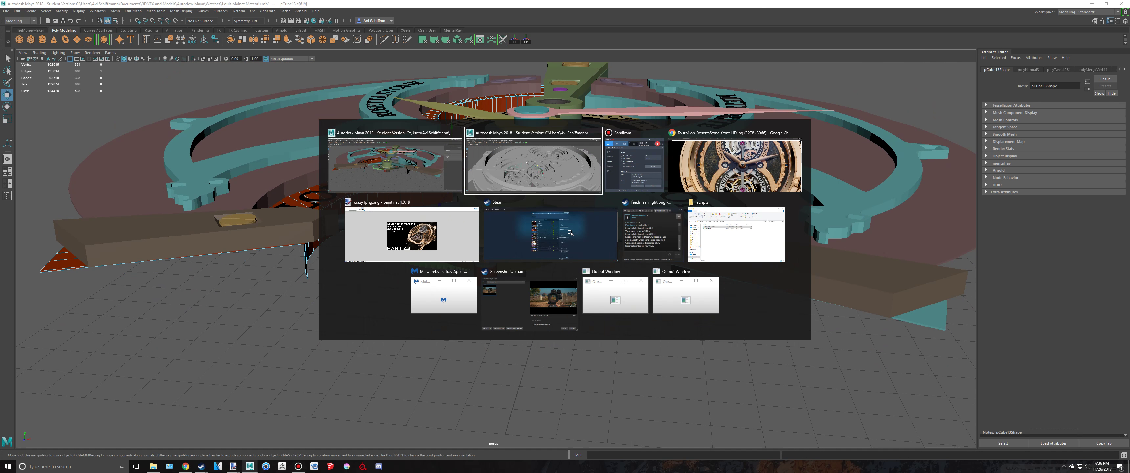
{"action": "scroll", "coordinate": [543, 228], "scroll_direction": "up", "scroll_amount": 3}
{"action": "key", "text": "alt+Tab"}
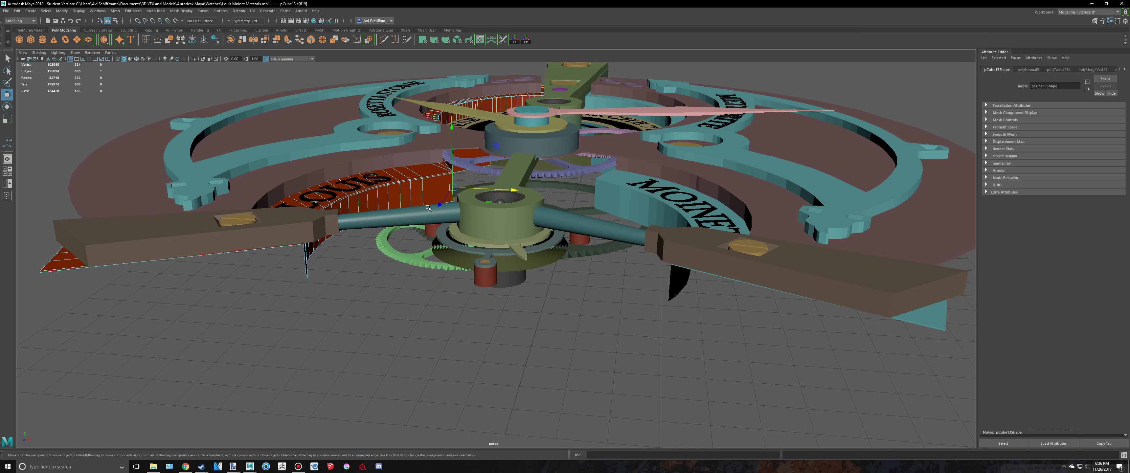
{"action": "scroll", "coordinate": [451, 187], "scroll_direction": "up", "scroll_amount": 5}
{"action": "scroll", "coordinate": [275, 173], "scroll_direction": "down", "scroll_amount": 6}
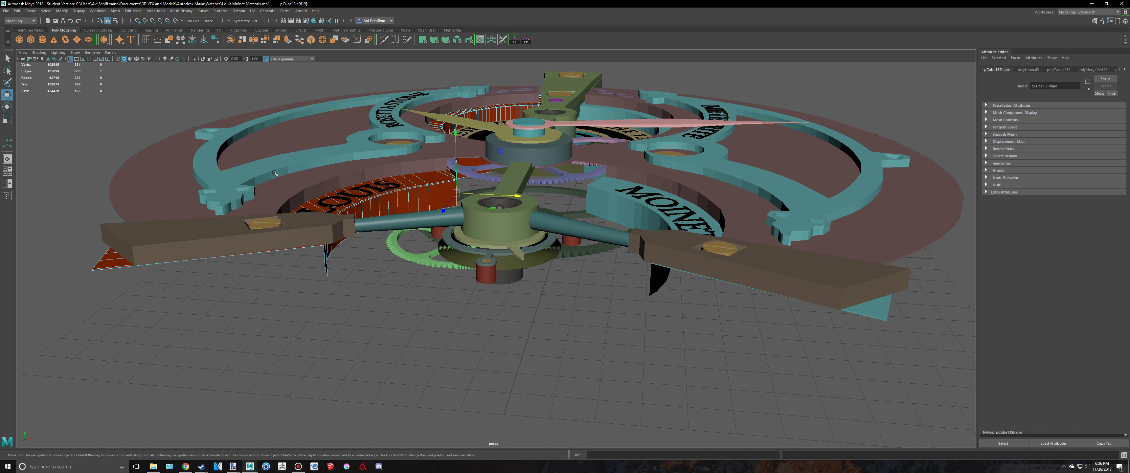
Step: Extrude the curved part's right side face in four sections across the middle of the silhouette
{"action": "key", "text": "space"}
{"action": "scroll", "coordinate": [312, 167], "scroll_direction": "down", "scroll_amount": 1}
{"action": "key", "text": "space"}
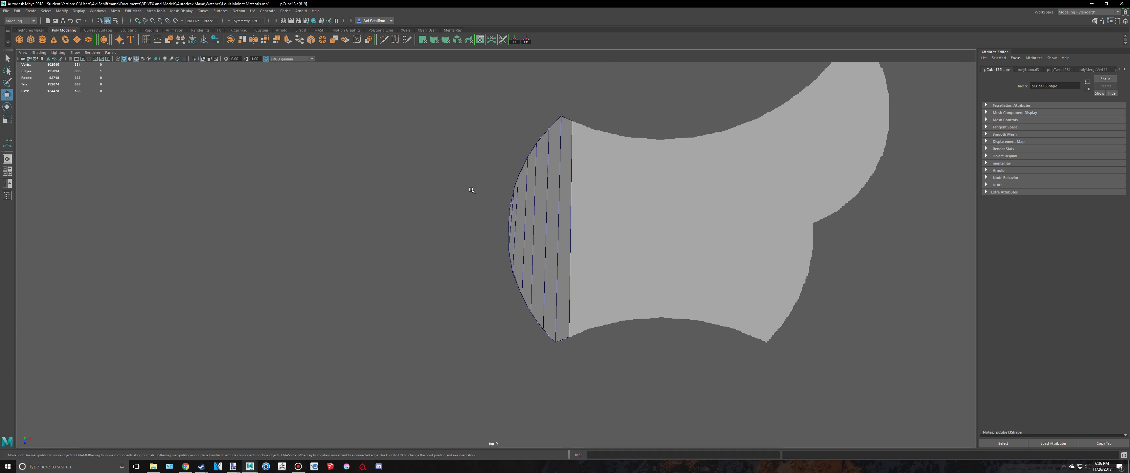
{"action": "scroll", "coordinate": [582, 187], "scroll_direction": "up", "scroll_amount": 2}
{"action": "middle_click_drag", "start_coordinate": [582, 187], "coordinate": [495, 194], "text": "alt"}
{"action": "key", "text": "q"}
{"action": "left_click", "coordinate": [491, 185]}
{"action": "right_click_drag", "start_coordinate": [491, 184], "coordinate": [493, 204]}
{"action": "key", "text": "space"}
{"action": "scroll", "coordinate": [565, 128], "scroll_direction": "down", "scroll_amount": 6}
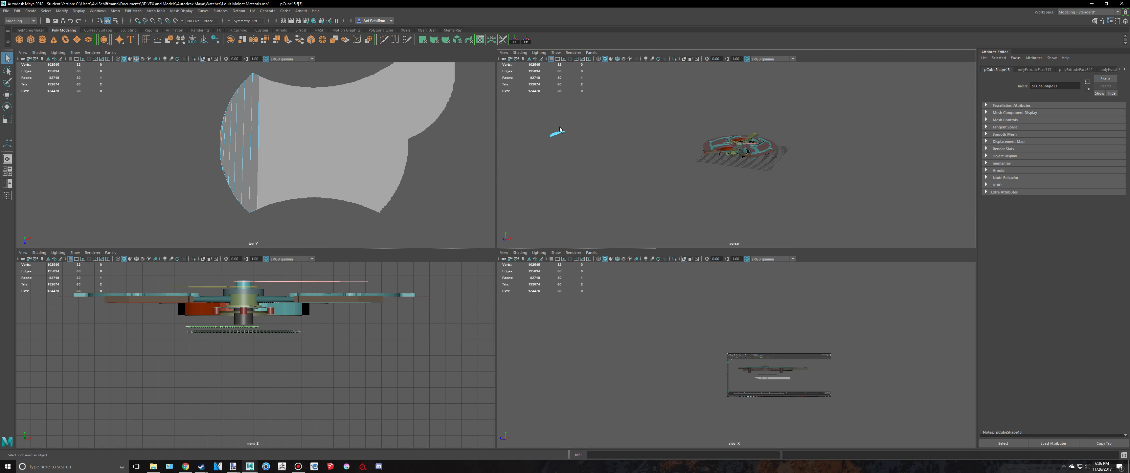
{"action": "key", "text": "f"}
{"action": "key", "text": "space"}
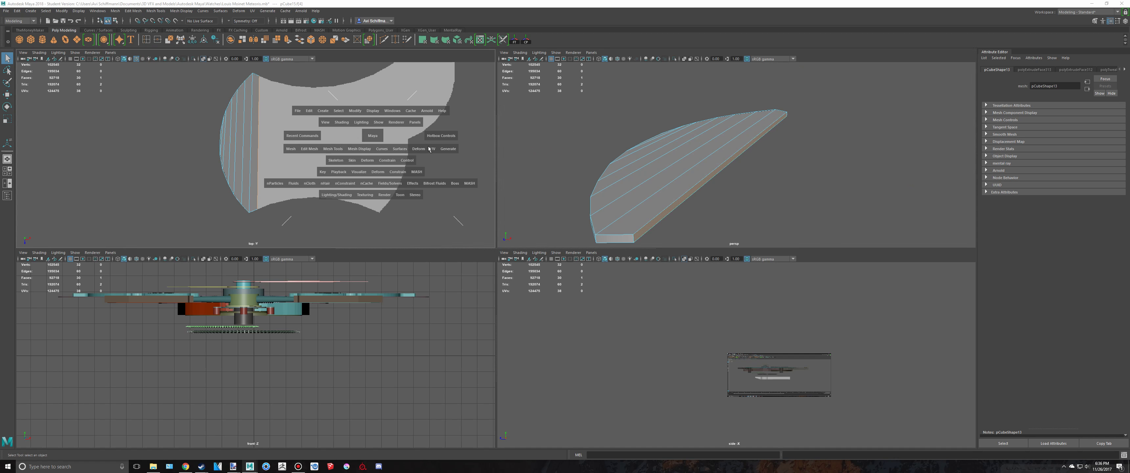
{"action": "scroll", "coordinate": [648, 180], "scroll_direction": "up", "scroll_amount": 2}
{"action": "middle_click_drag", "start_coordinate": [625, 187], "coordinate": [582, 225], "text": "alt"}
{"action": "key", "text": "ctrl+e"}
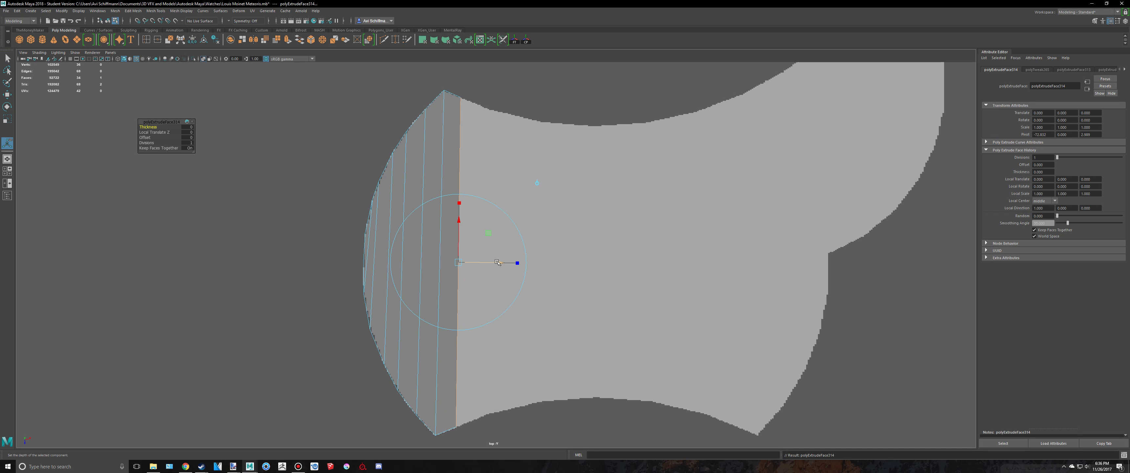
{"action": "left_click_drag", "start_coordinate": [497, 262], "coordinate": [692, 268]}
{"action": "key", "text": "ctrl+e"}
{"action": "key", "text": "ctrl+e"}
{"action": "key", "text": "ctrl+e"}
Step: Raise the bottom vertices of the first new middle section onto the silhouette's lower concave curve
{"action": "middle_click_drag", "start_coordinate": [500, 397], "coordinate": [546, 263], "text": "alt"}
{"action": "scroll", "coordinate": [545, 263], "scroll_direction": "up", "scroll_amount": 2}
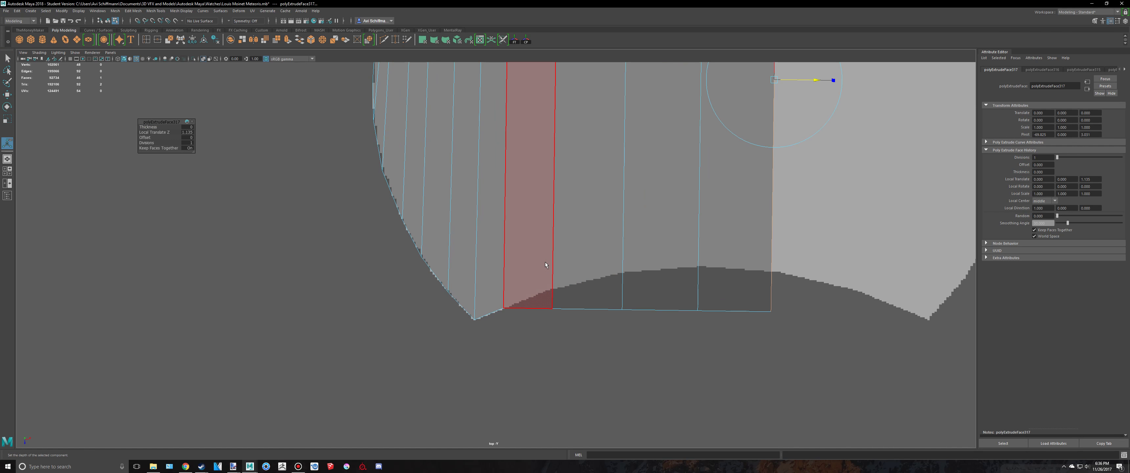
{"action": "key", "text": "q"}
{"action": "right_click_drag", "start_coordinate": [545, 262], "coordinate": [518, 263]}
{"action": "left_click_drag", "start_coordinate": [546, 294], "coordinate": [573, 332]}
{"action": "key", "text": "w"}
{"action": "scroll", "coordinate": [567, 356], "scroll_direction": "up", "scroll_amount": 2}
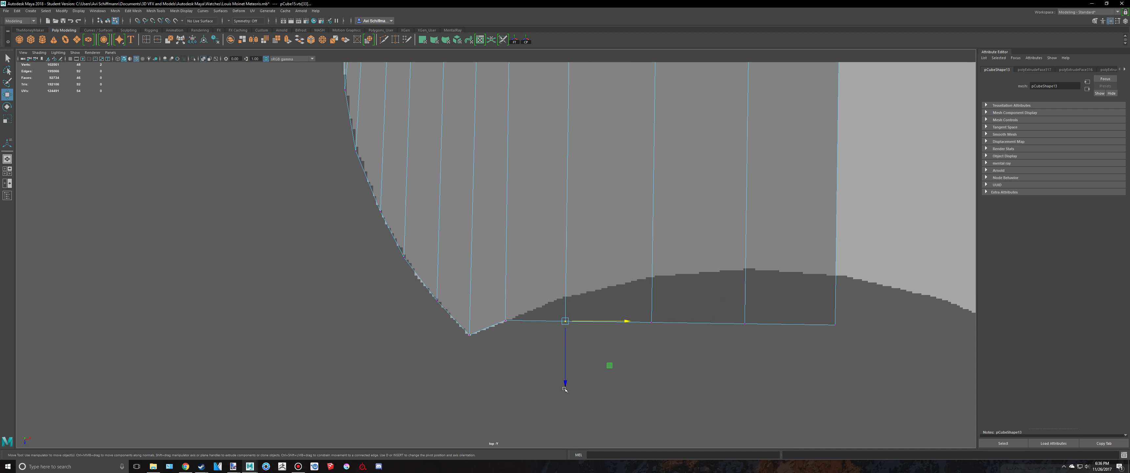
{"action": "left_click_drag", "start_coordinate": [565, 389], "coordinate": [567, 360]}
Step: Raise the bottom vertices of the second and third middle sections onto the silhouette's lower concave curve
{"action": "left_click", "coordinate": [652, 323]}
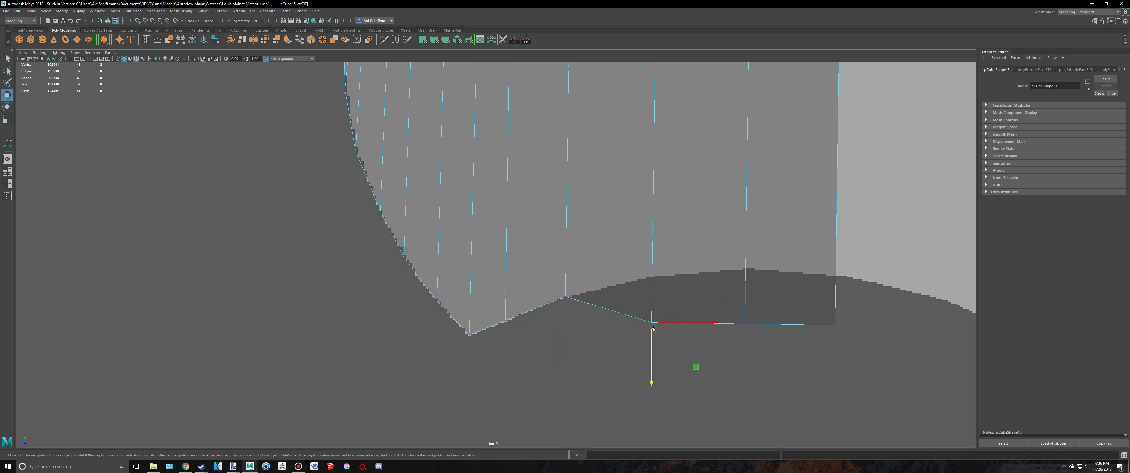
{"action": "left_click_drag", "start_coordinate": [653, 377], "coordinate": [652, 335]}
{"action": "middle_click_drag", "start_coordinate": [720, 335], "coordinate": [641, 348], "text": "alt"}
{"action": "left_click_drag", "start_coordinate": [683, 370], "coordinate": [640, 290]}
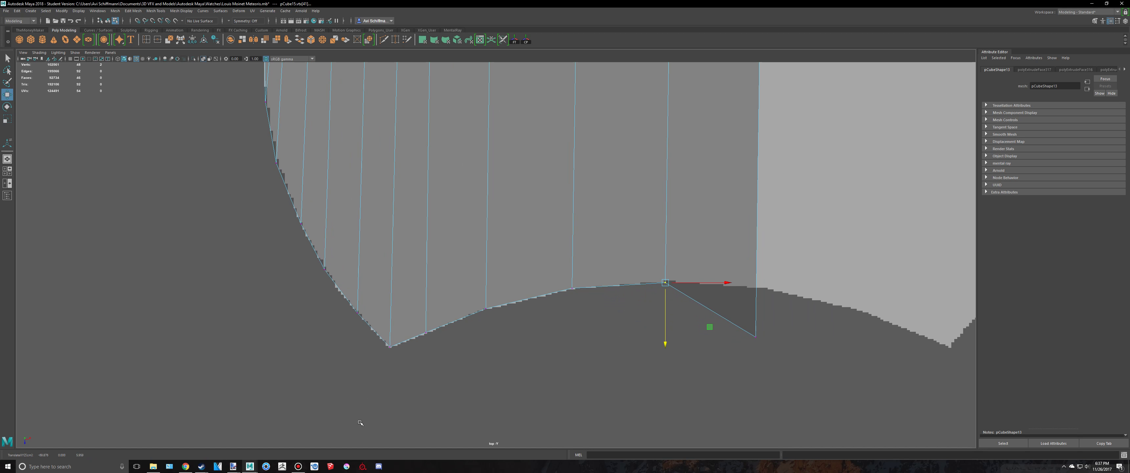
Step: Raise the bottom vertices of the fourth middle section, at the part's right end, onto the silhouette's lower concave curve
{"action": "left_click", "coordinate": [298, 468]}
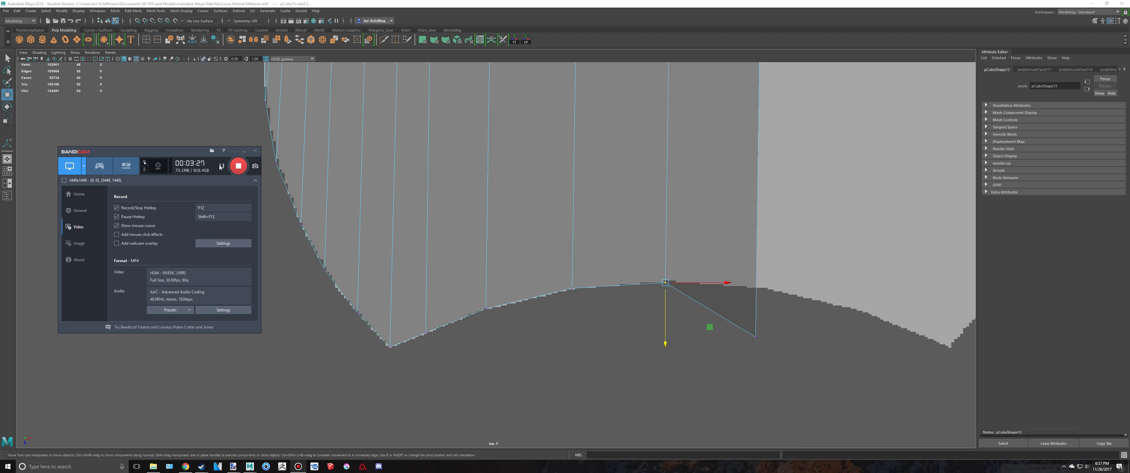
{"action": "middle_click_drag", "start_coordinate": [801, 221], "coordinate": [699, 217], "text": "alt"}
{"action": "left_click_drag", "start_coordinate": [692, 371], "coordinate": [633, 320]}
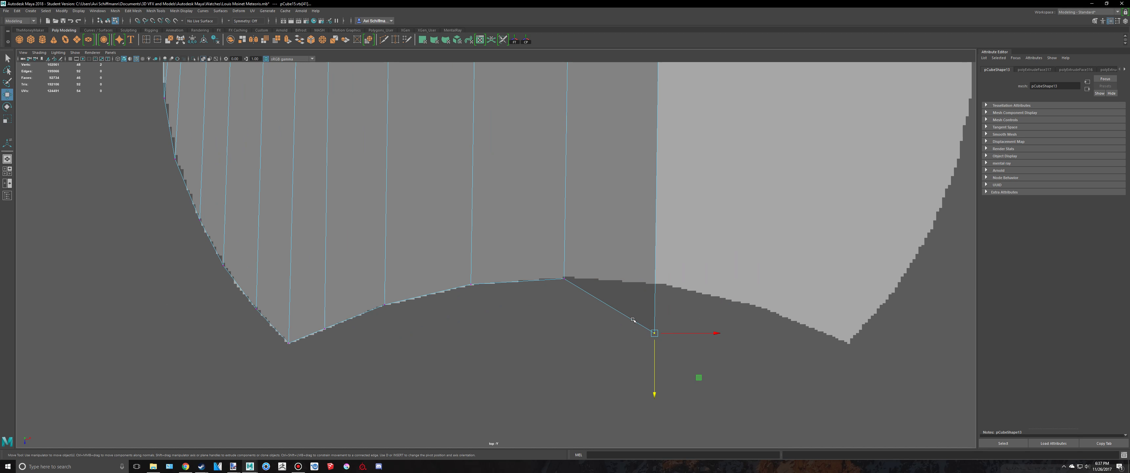
{"action": "left_click_drag", "start_coordinate": [655, 398], "coordinate": [662, 346]}
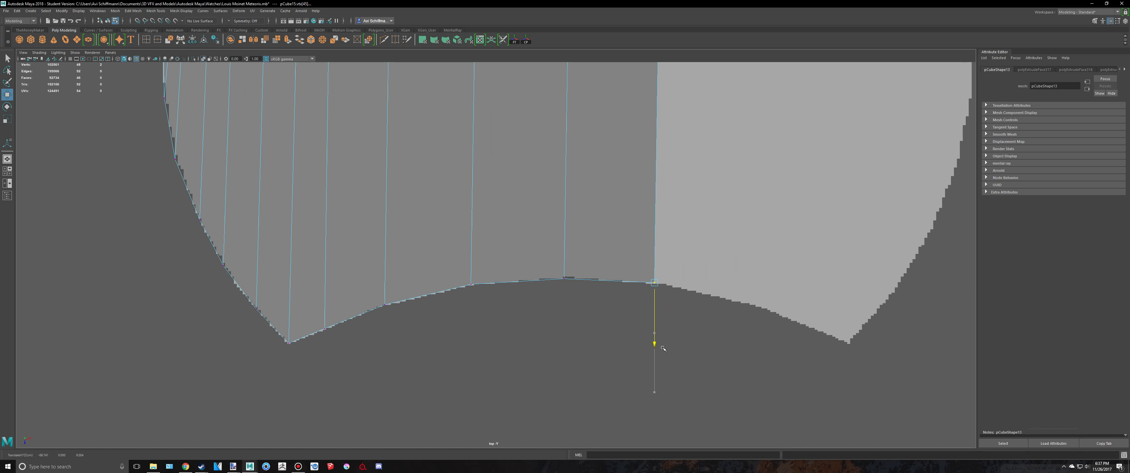
Step: Lower the top vertices of the first and second middle sections onto the silhouette's upper concave curve
{"action": "middle_click_drag", "start_coordinate": [660, 162], "coordinate": [670, 408], "text": "alt"}
{"action": "middle_click_drag", "start_coordinate": [655, 131], "coordinate": [654, 431], "text": "alt"}
{"action": "middle_click_drag", "start_coordinate": [628, 321], "coordinate": [639, 212], "text": "alt"}
{"action": "key", "text": "q"}
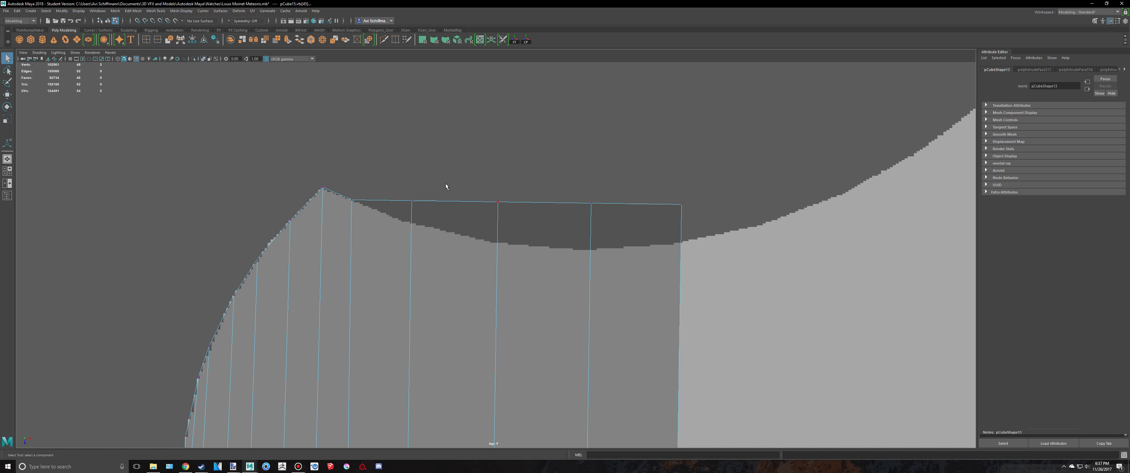
{"action": "key", "text": "w"}
{"action": "left_click_drag", "start_coordinate": [410, 254], "coordinate": [409, 281]}
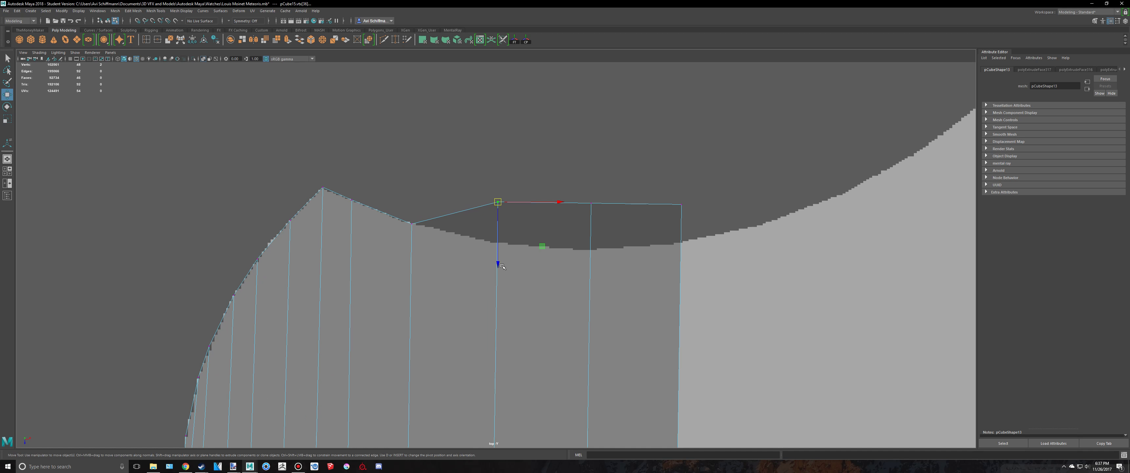
{"action": "left_click_drag", "start_coordinate": [502, 266], "coordinate": [495, 302]}
Step: Lower the top vertices of the third and fourth middle sections onto the silhouette's upper concave curve
{"action": "left_click_drag", "start_coordinate": [604, 228], "coordinate": [577, 189]}
{"action": "key", "text": "w"}
{"action": "left_click_drag", "start_coordinate": [590, 264], "coordinate": [590, 308]}
{"action": "key", "text": "q"}
{"action": "key", "text": "w"}
{"action": "left_click_drag", "start_coordinate": [681, 265], "coordinate": [676, 302]}
{"action": "scroll", "coordinate": [656, 247], "scroll_direction": "down", "scroll_amount": 5}
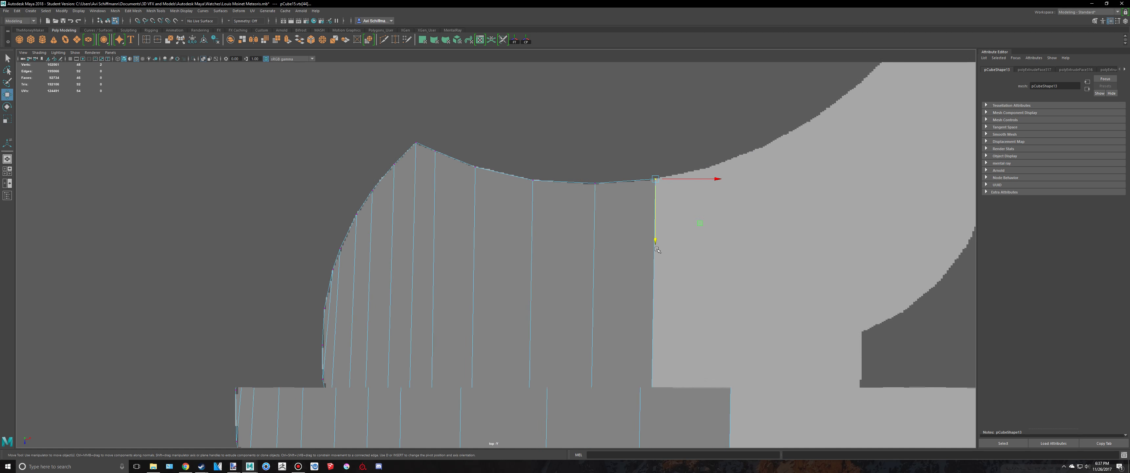
Step: Insert an edge loop with Multi-Cut halfway across each of the second, third and fourth middle sections
{"action": "scroll", "coordinate": [561, 210], "scroll_direction": "up", "scroll_amount": 3}
{"action": "left_click", "coordinate": [383, 40]}
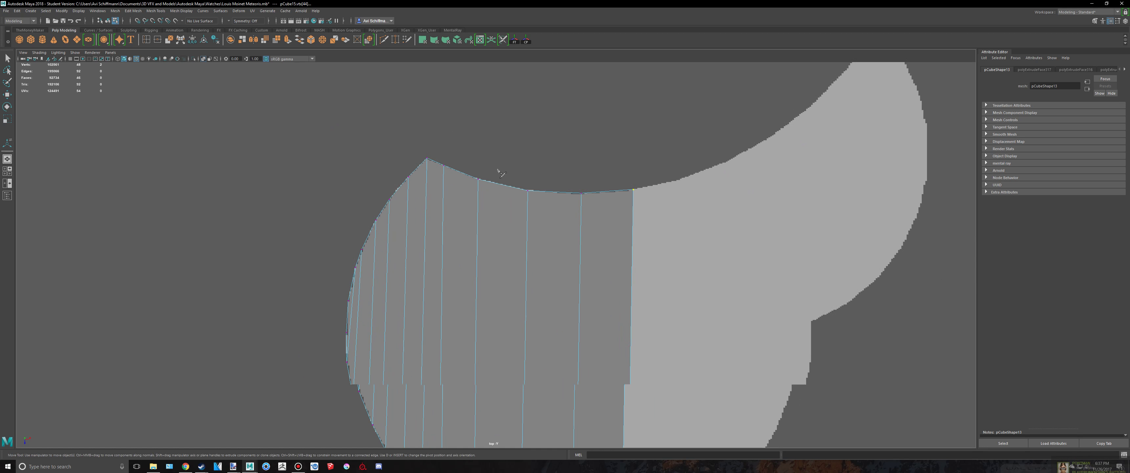
{"action": "scroll", "coordinate": [497, 173], "scroll_direction": "up", "scroll_amount": 2}
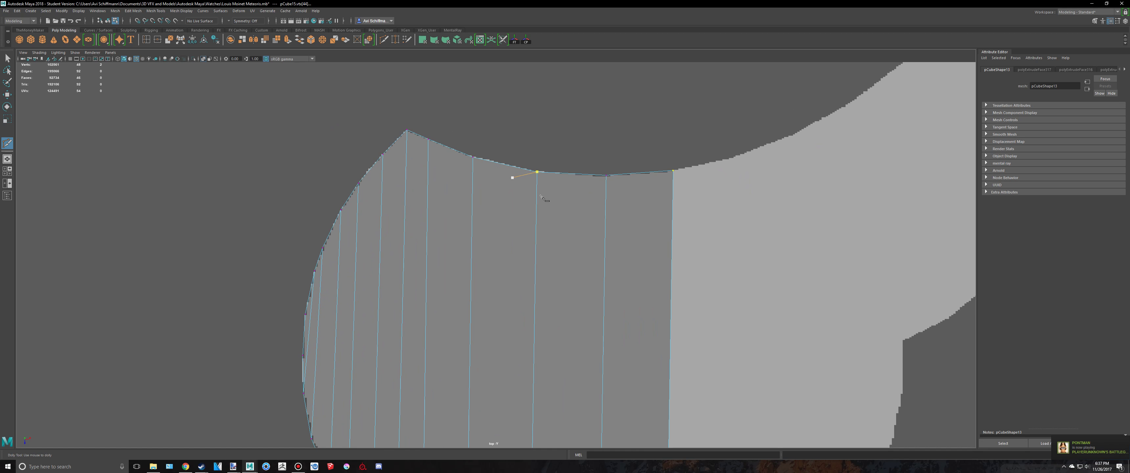
{"action": "left_click", "coordinate": [570, 182], "text": "ctrl"}
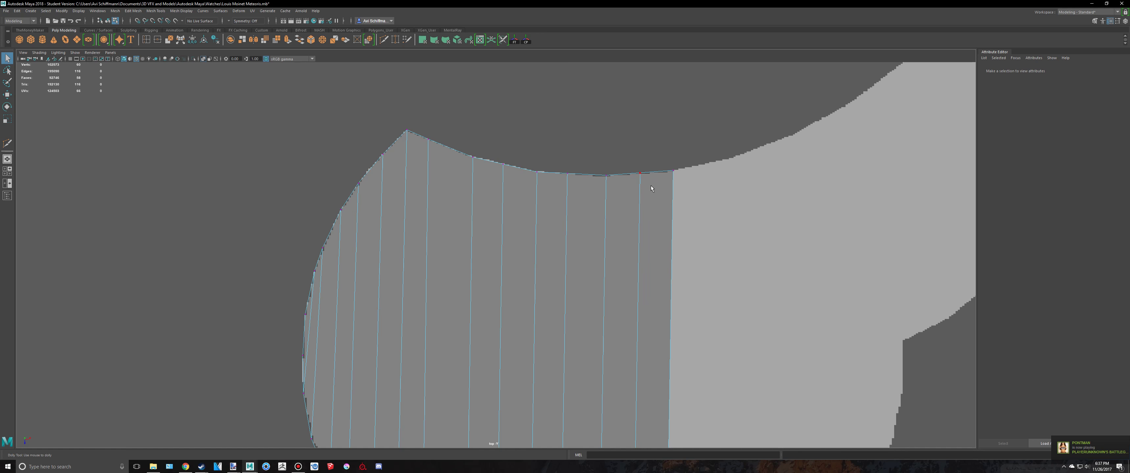
Step: Fit the top vertices of the three inserted edge loops to the silhouette's upper concave curve
{"action": "right_click_drag", "start_coordinate": [652, 186], "coordinate": [625, 185]}
{"action": "left_click_drag", "start_coordinate": [633, 158], "coordinate": [652, 189]}
{"action": "key", "text": "w"}
{"action": "left_click_drag", "start_coordinate": [641, 225], "coordinate": [641, 226]}
{"action": "scroll", "coordinate": [571, 145], "scroll_direction": "up", "scroll_amount": 3}
{"action": "middle_click_drag", "start_coordinate": [536, 127], "coordinate": [536, 187], "text": "alt"}
{"action": "scroll", "coordinate": [537, 187], "scroll_direction": "up", "scroll_amount": 2}
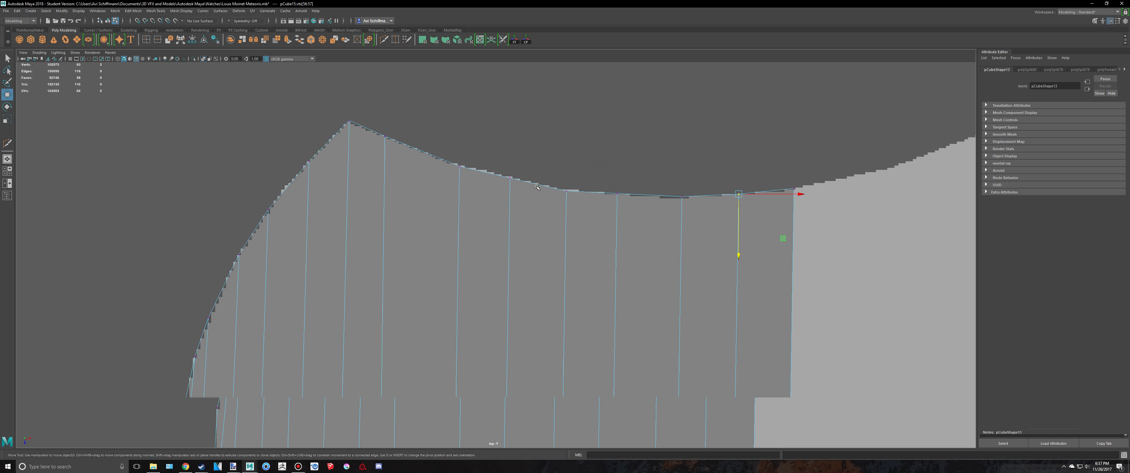
{"action": "scroll", "coordinate": [536, 187], "scroll_direction": "up", "scroll_amount": 1}
{"action": "left_click_drag", "start_coordinate": [486, 140], "coordinate": [526, 175]}
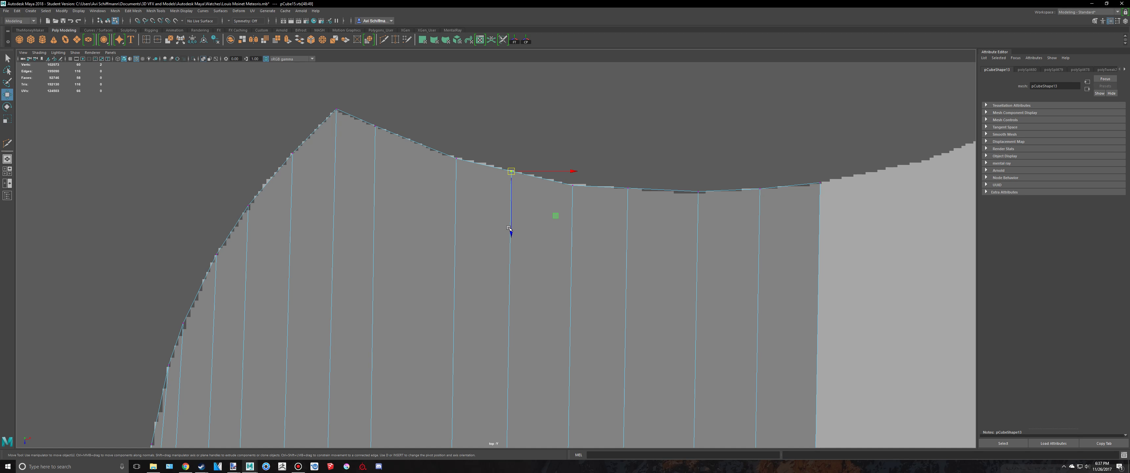
{"action": "left_click_drag", "start_coordinate": [512, 232], "coordinate": [515, 234]}
{"action": "left_click_drag", "start_coordinate": [652, 215], "coordinate": [623, 180]}
{"action": "left_click_drag", "start_coordinate": [629, 244], "coordinate": [629, 246]}
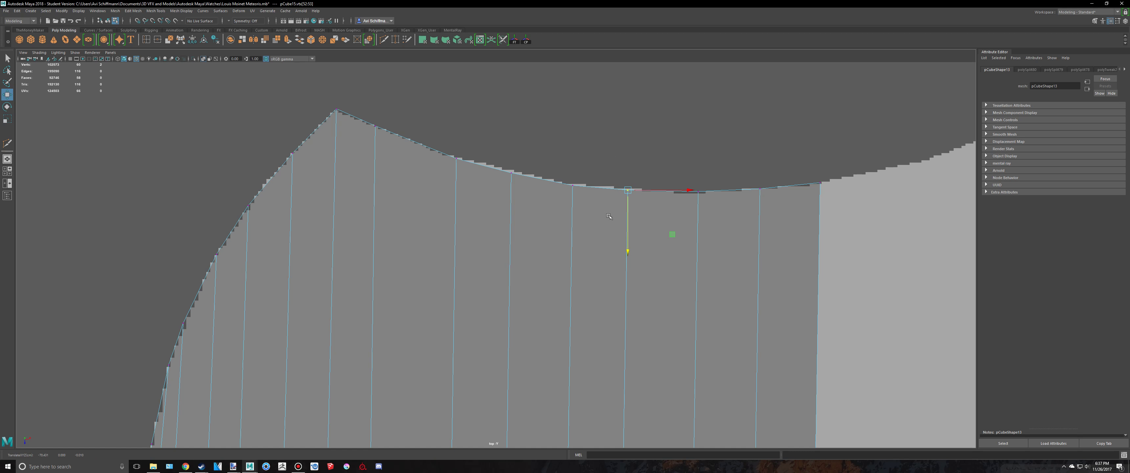
Step: Insert an edge loop across the first middle section and fit its top vertices to the silhouette's upper curve
{"action": "left_click", "coordinate": [415, 148], "text": "ctrl"}
{"action": "key", "text": "q"}
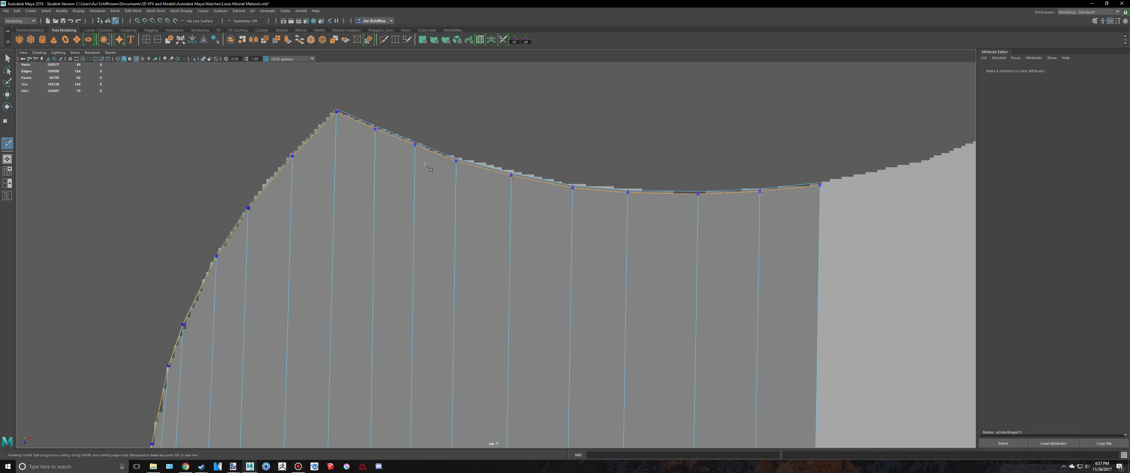
{"action": "right_click_drag", "start_coordinate": [426, 167], "coordinate": [397, 163]}
{"action": "key", "text": "w"}
{"action": "left_click_drag", "start_coordinate": [426, 167], "coordinate": [415, 192]}
Step: Fit the bottom vertices of the edge loops in the second and third middle sections to the silhouette's lower curve
{"action": "scroll", "coordinate": [451, 249], "scroll_direction": "down", "scroll_amount": 5}
{"action": "middle_click_drag", "start_coordinate": [451, 248], "coordinate": [457, 68], "text": "alt"}
{"action": "scroll", "coordinate": [456, 70], "scroll_direction": "up", "scroll_amount": 4}
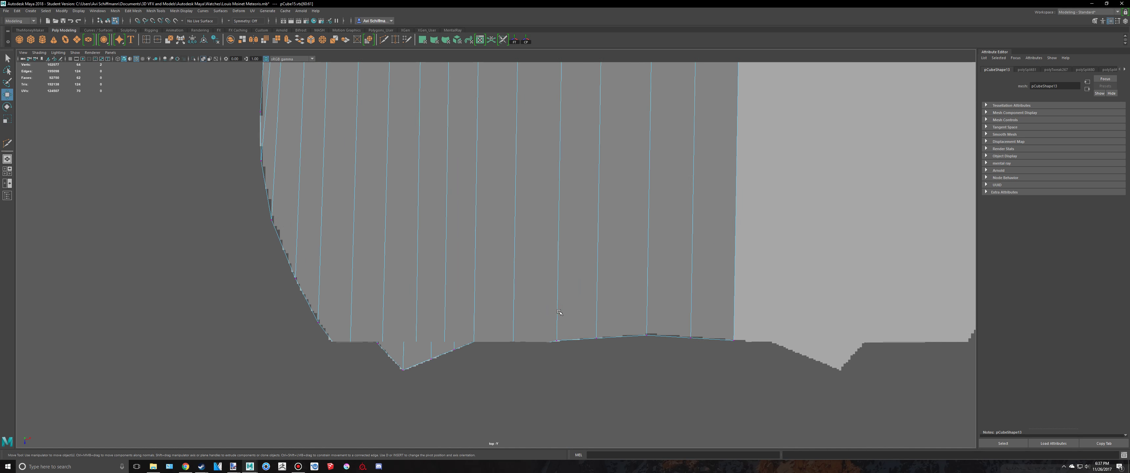
{"action": "middle_click_drag", "start_coordinate": [543, 365], "coordinate": [535, 253], "text": "alt"}
{"action": "scroll", "coordinate": [526, 248], "scroll_direction": "up", "scroll_amount": 2}
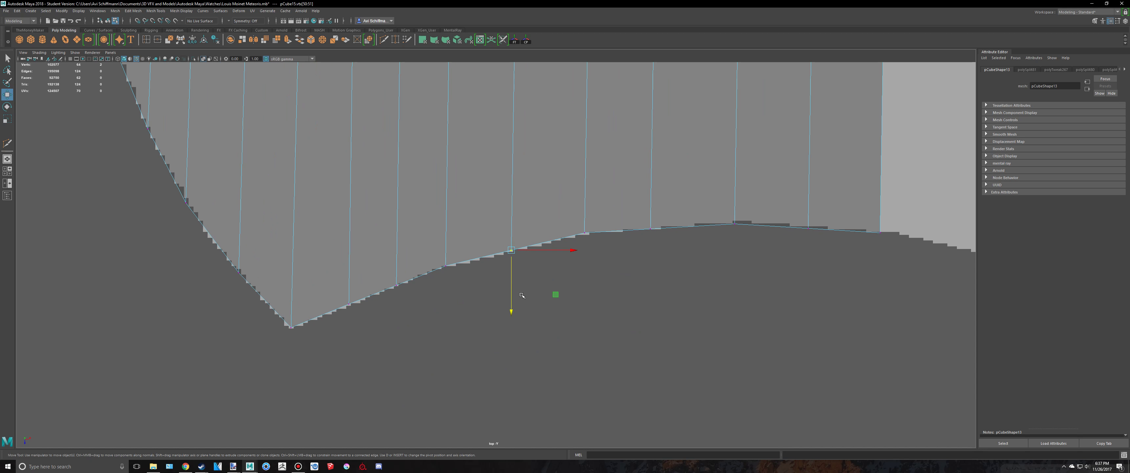
{"action": "left_click_drag", "start_coordinate": [511, 310], "coordinate": [511, 310]}
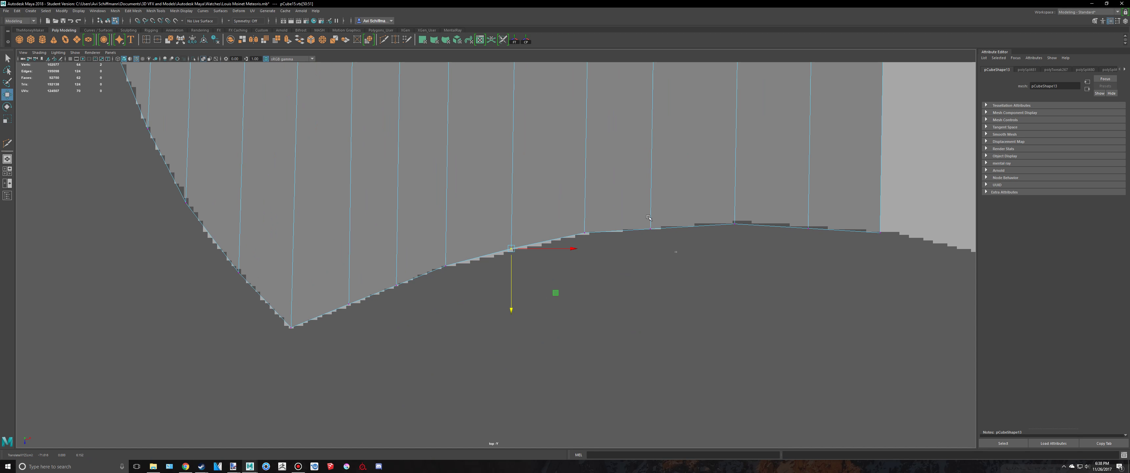
{"action": "left_click_drag", "start_coordinate": [649, 217], "coordinate": [653, 237]}
{"action": "left_click_drag", "start_coordinate": [651, 288], "coordinate": [650, 289]}
Step: Fit the bottom vertices of the edge loops in the fourth and first middle sections to the lower curve
{"action": "key", "text": "q"}
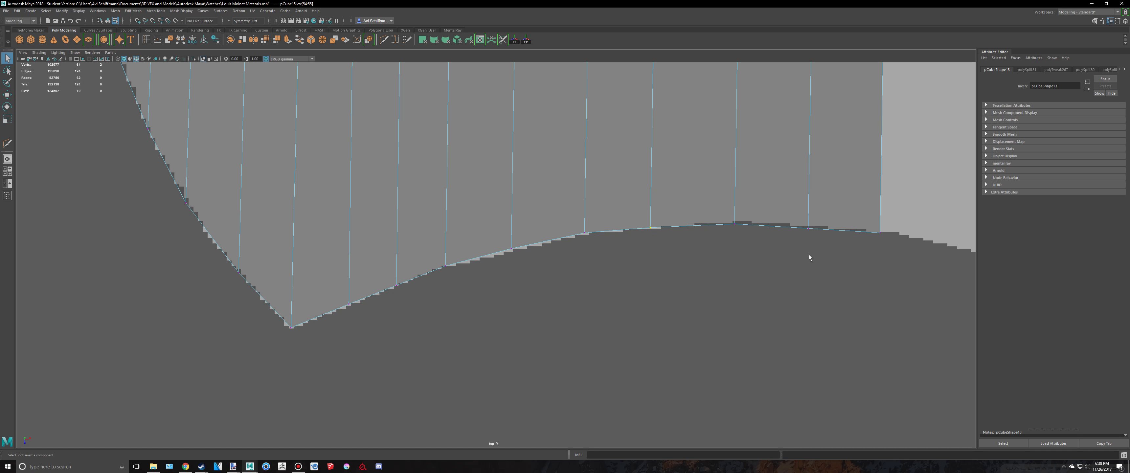
{"action": "key", "text": "w"}
{"action": "left_click_drag", "start_coordinate": [809, 289], "coordinate": [809, 287]}
{"action": "key", "text": "q"}
{"action": "left_click_drag", "start_coordinate": [389, 274], "coordinate": [388, 273]}
{"action": "key", "text": "w"}
{"action": "left_click_drag", "start_coordinate": [396, 307], "coordinate": [397, 346]}
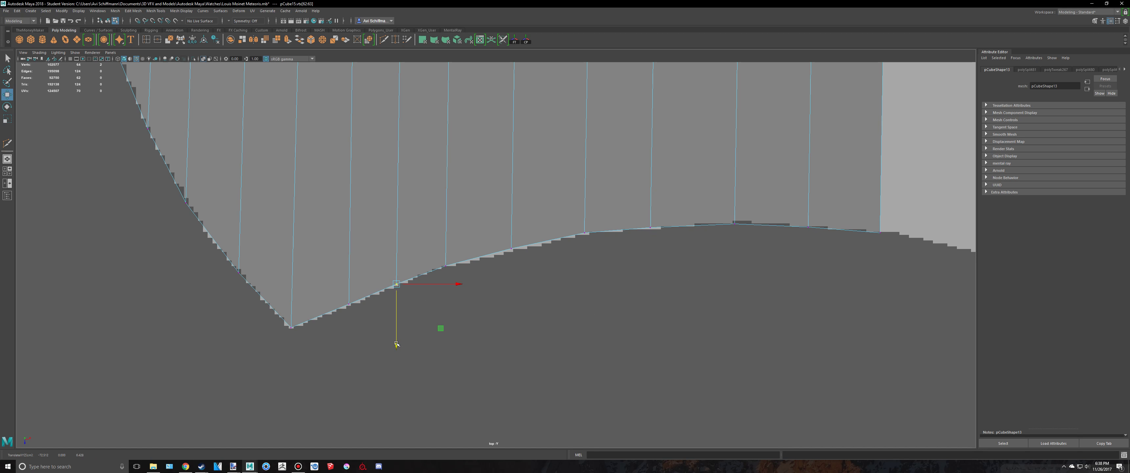
Step: Return to object selection and inspect the curved part in the perspective view
{"action": "scroll", "coordinate": [361, 391], "scroll_direction": "down", "scroll_amount": 5}
{"action": "key", "text": "space"}
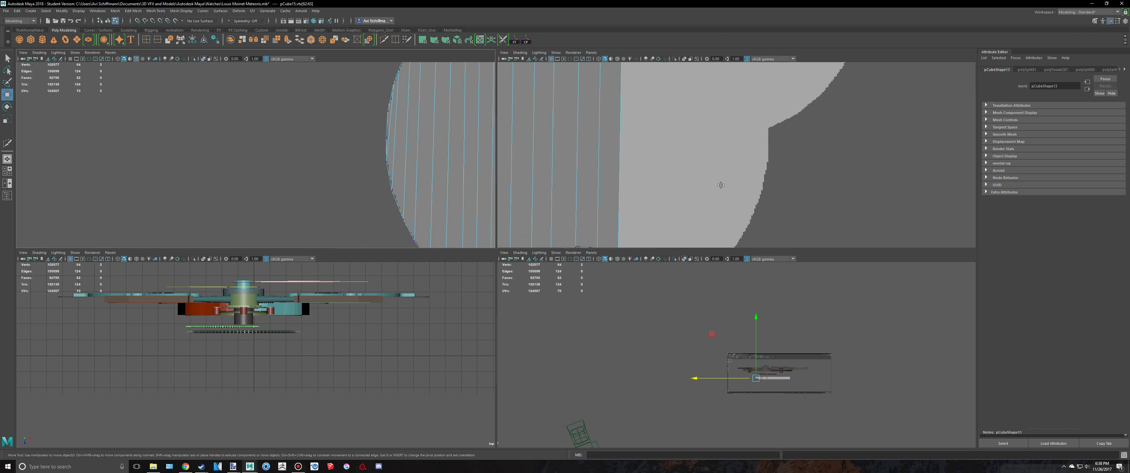
{"action": "key", "text": "space"}
{"action": "scroll", "coordinate": [674, 180], "scroll_direction": "down", "scroll_amount": 5}
{"action": "key", "text": "q"}
{"action": "right_click_drag", "start_coordinate": [569, 250], "coordinate": [614, 215]}
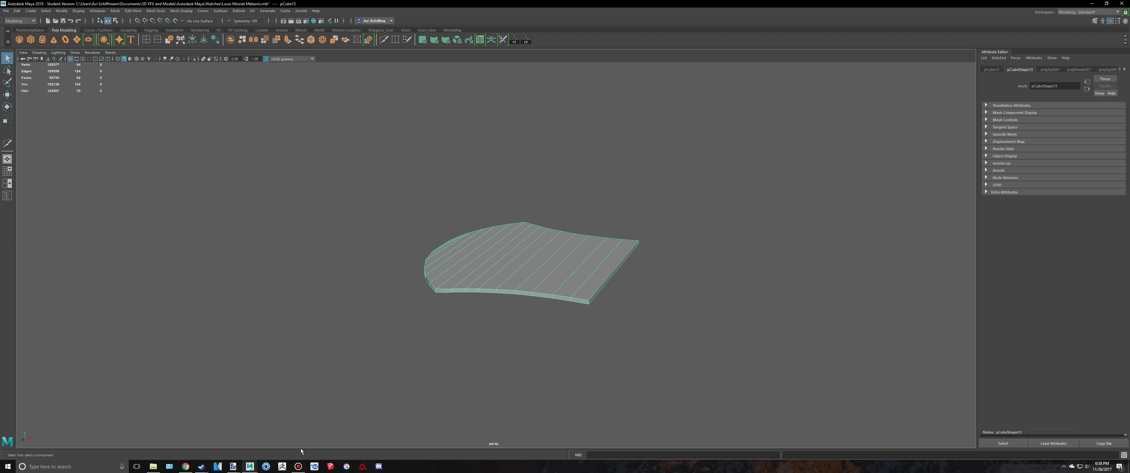
{"action": "left_click", "coordinate": [298, 467]}
{"action": "left_click", "coordinate": [504, 313]}
{"action": "left_click_drag", "start_coordinate": [520, 310], "coordinate": [558, 338], "text": "alt"}
Step: Switch to the reference watch scene, select the flat silhouette piece in the top view and examine where it sits in the watch
{"action": "mouse_move", "coordinate": [250, 466]}
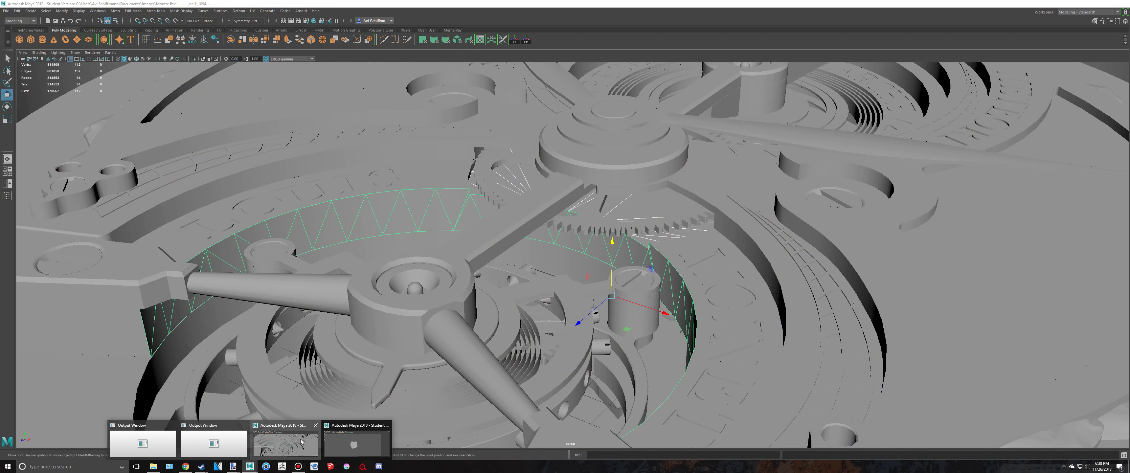
{"action": "left_click", "coordinate": [312, 441]}
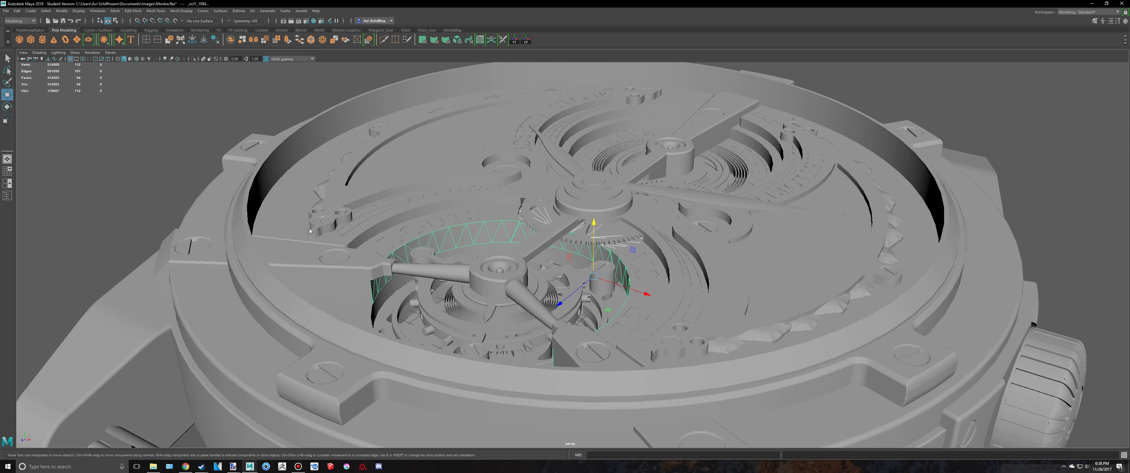
{"action": "key", "text": "space"}
{"action": "key", "text": "space"}
{"action": "left_click", "coordinate": [676, 294]}
{"action": "scroll", "coordinate": [676, 292], "scroll_direction": "up", "scroll_amount": 4}
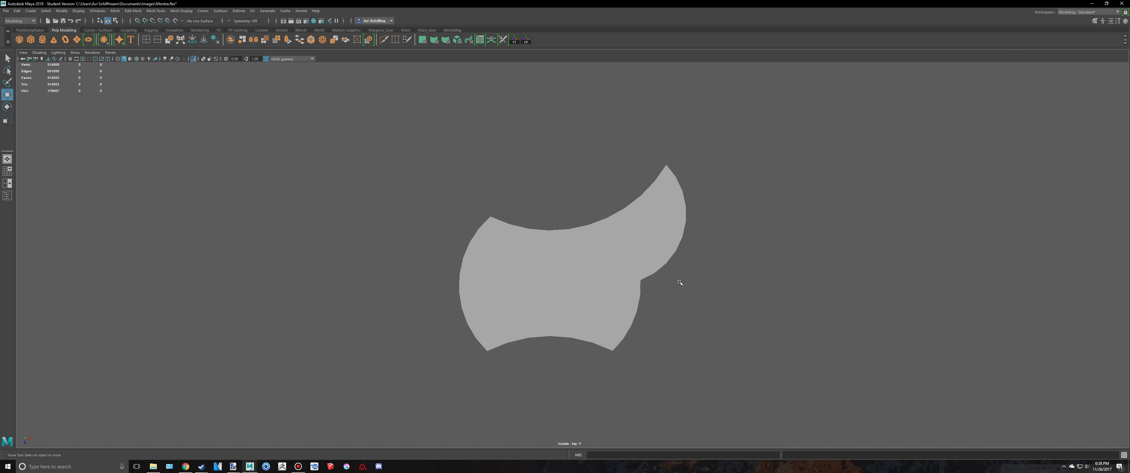
{"action": "left_click", "coordinate": [597, 250]}
{"action": "key", "text": "space"}
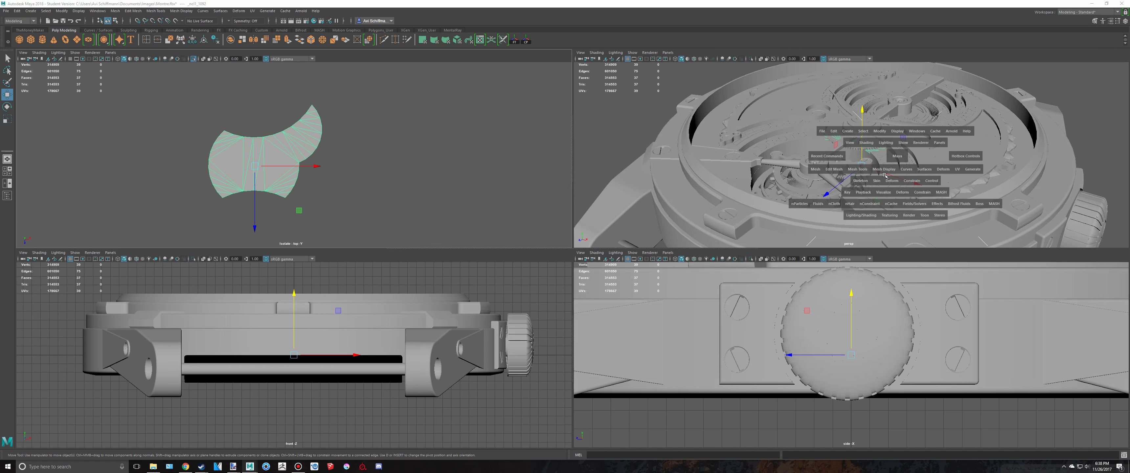
{"action": "key", "text": "space"}
{"action": "key", "text": "f"}
{"action": "scroll", "coordinate": [516, 247], "scroll_direction": "down", "scroll_amount": 6}
Step: Lift the selected flat piece above the reference watch to examine it, and undo the move
{"action": "left_click_drag", "start_coordinate": [559, 229], "coordinate": [559, 84]}
{"action": "left_click", "coordinate": [684, 114]}
{"action": "left_click_drag", "start_coordinate": [685, 115], "coordinate": [711, 134], "text": "alt"}
{"action": "scroll", "coordinate": [712, 134], "scroll_direction": "up", "scroll_amount": 4}
{"action": "middle_click_drag", "start_coordinate": [712, 135], "coordinate": [697, 196], "text": "alt"}
{"action": "key", "text": "ctrl+z"}
{"action": "mouse_move", "coordinate": [697, 196]}
{"action": "left_mouse_down", "text": "alt"}
{"action": "mouse_move", "coordinate": [716, 180]}
{"action": "mouse_move", "coordinate": [707, 185]}
{"action": "left_mouse_up", "text": "alt"}
Step: Switch back to the modeling scene and select the curved part over the silhouette in the top view
{"action": "key", "text": "alt+Tab"}
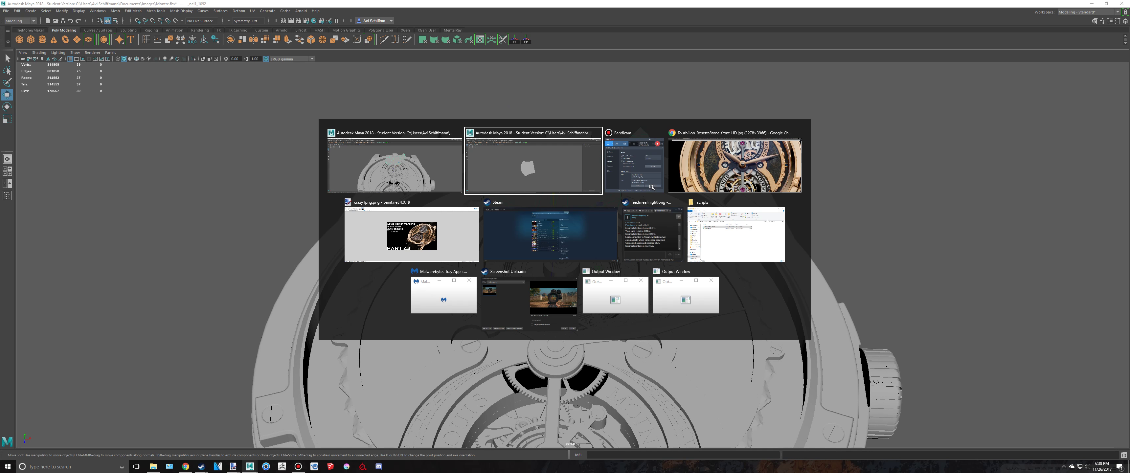
{"action": "left_click", "coordinate": [528, 189]}
{"action": "scroll", "coordinate": [570, 248], "scroll_direction": "up", "scroll_amount": 3}
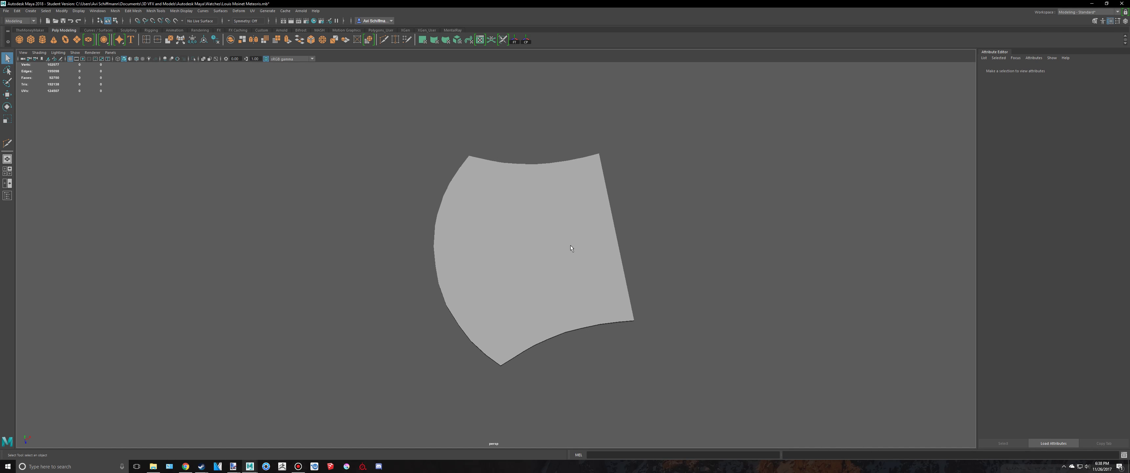
{"action": "left_click", "coordinate": [570, 248]}
{"action": "key", "text": "space"}
{"action": "key", "text": "space"}
{"action": "middle_click_drag", "start_coordinate": [657, 141], "coordinate": [472, 225], "text": "alt"}
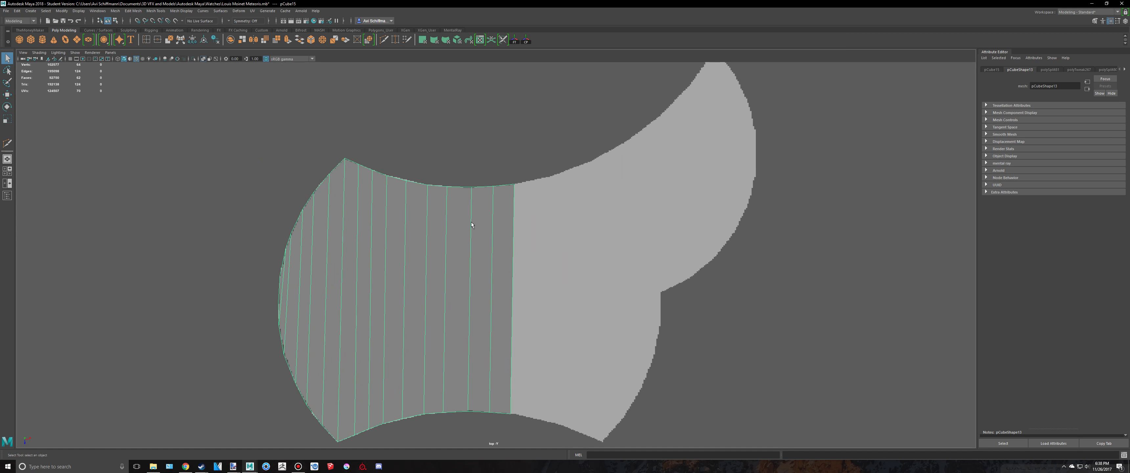
Step: Extrude the curved part's right end face in four more sections toward the silhouette's right side
{"action": "right_click_drag", "start_coordinate": [472, 223], "coordinate": [473, 243]}
{"action": "left_click_drag", "start_coordinate": [504, 164], "coordinate": [506, 443]}
{"action": "key", "text": "space"}
{"action": "left_click_drag", "start_coordinate": [801, 202], "coordinate": [703, 98], "text": "alt"}
{"action": "scroll", "coordinate": [711, 151], "scroll_direction": "up", "scroll_amount": 6}
{"action": "left_click_drag", "start_coordinate": [711, 151], "coordinate": [764, 203], "text": "alt"}
{"action": "key", "text": "space"}
{"action": "key", "text": "space"}
{"action": "scroll", "coordinate": [585, 233], "scroll_direction": "up", "scroll_amount": 2}
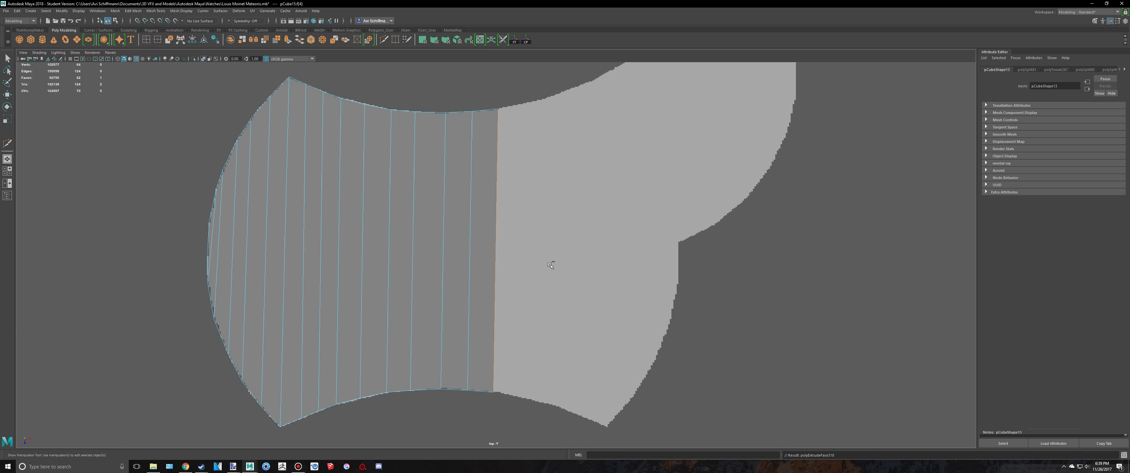
{"action": "key", "text": "ctrl+e"}
{"action": "left_click_drag", "start_coordinate": [541, 252], "coordinate": [652, 262]}
{"action": "key", "text": "ctrl+e"}
{"action": "key", "text": "ctrl+e"}
{"action": "key", "text": "ctrl+e"}
Step: Raise the top vertices of the first and second newly extruded sections onto the silhouette's upper curve
{"action": "middle_click_drag", "start_coordinate": [548, 162], "coordinate": [521, 281], "text": "alt"}
{"action": "key", "text": "q"}
{"action": "scroll", "coordinate": [500, 239], "scroll_direction": "up", "scroll_amount": 2}
{"action": "right_click_drag", "start_coordinate": [500, 235], "coordinate": [453, 230]}
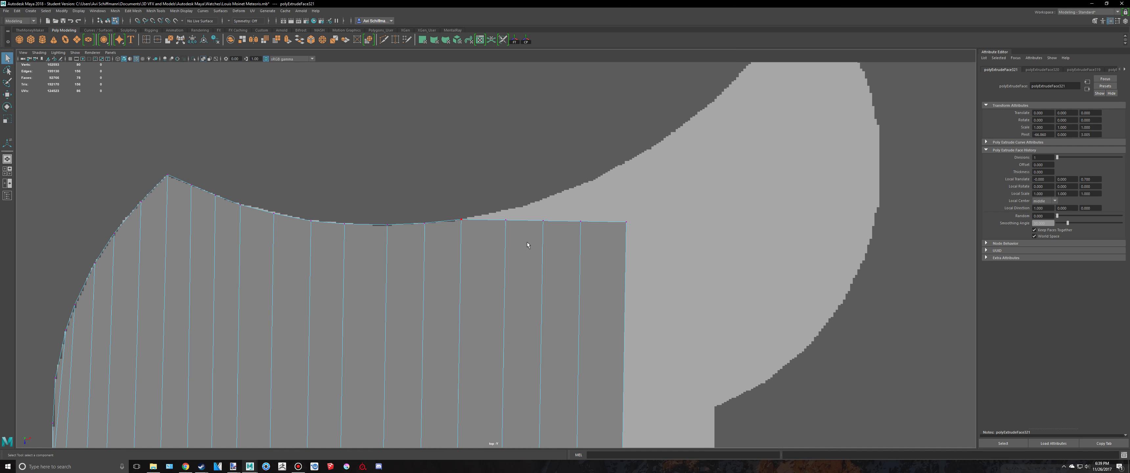
{"action": "scroll", "coordinate": [527, 242], "scroll_direction": "up", "scroll_amount": 2}
{"action": "left_click_drag", "start_coordinate": [489, 173], "coordinate": [516, 220]}
{"action": "key", "text": "w"}
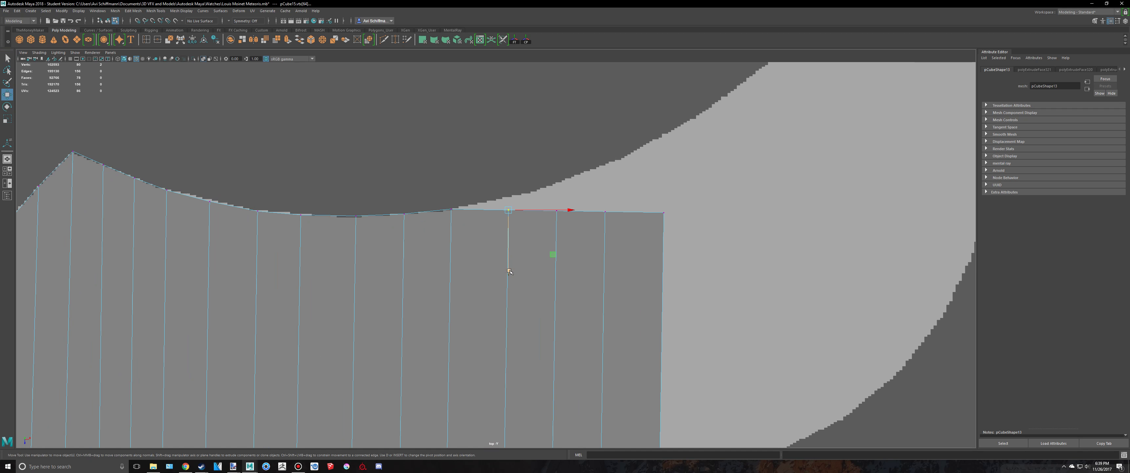
{"action": "left_click_drag", "start_coordinate": [509, 271], "coordinate": [510, 258]}
{"action": "key", "text": "q"}
{"action": "left_click_drag", "start_coordinate": [568, 239], "coordinate": [529, 172]}
{"action": "key", "text": "w"}
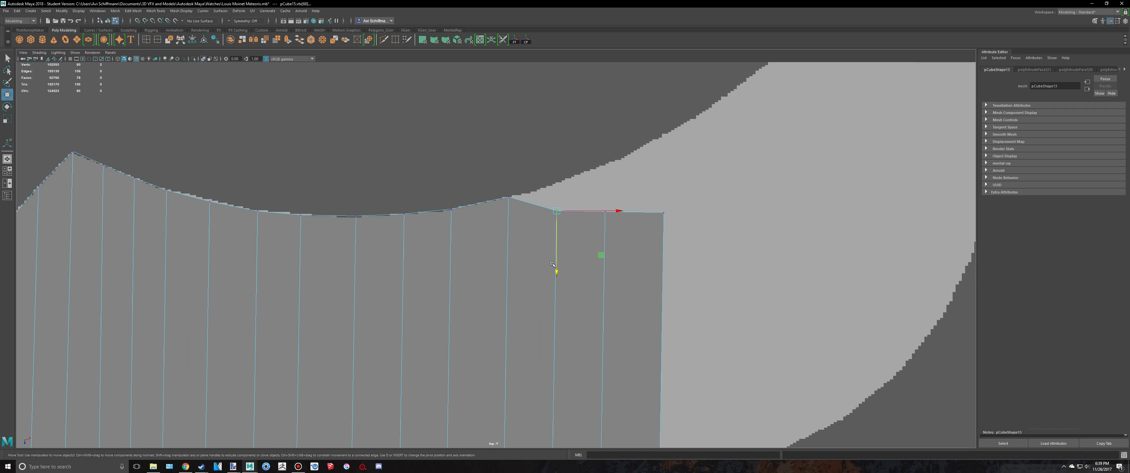
{"action": "left_click_drag", "start_coordinate": [557, 251], "coordinate": [557, 228]}
Step: Raise the top vertices of the third and fourth newly extruded sections onto the silhouette's upper curve
{"action": "key", "text": "q"}
{"action": "key", "text": "w"}
{"action": "left_click_drag", "start_coordinate": [606, 268], "coordinate": [605, 221]}
{"action": "key", "text": "q"}
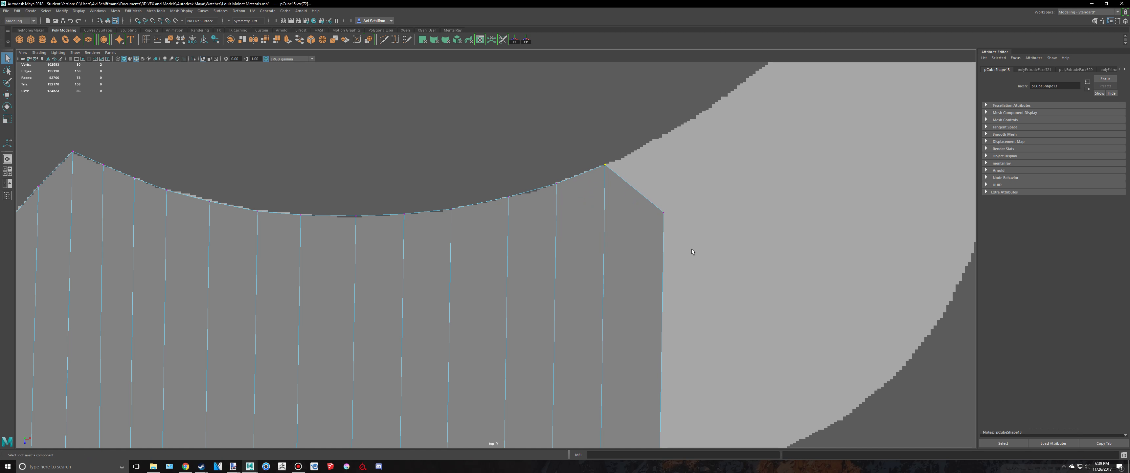
{"action": "key", "text": "w"}
{"action": "left_click_drag", "start_coordinate": [660, 271], "coordinate": [658, 196]}
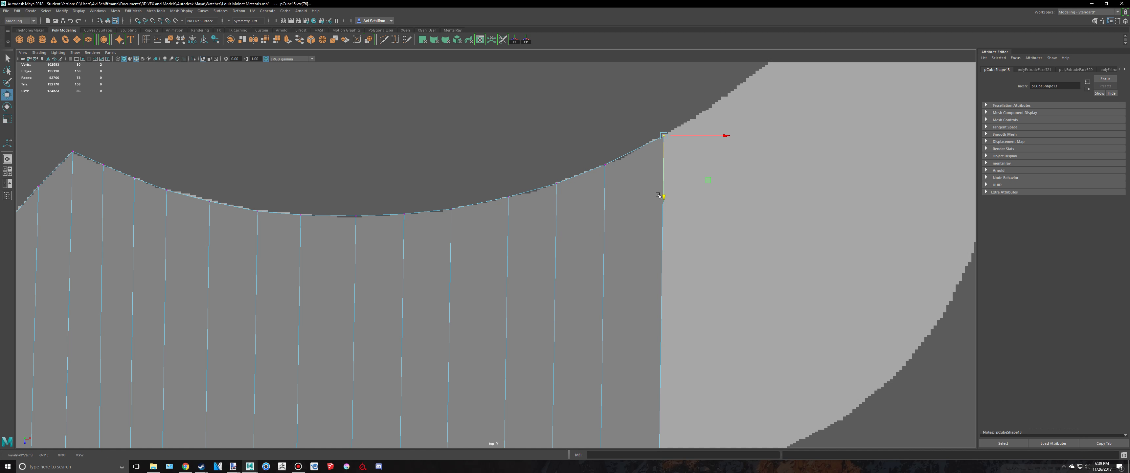
Step: Lower the bottom vertices of the first and second newly extruded sections onto the silhouette's lower curve
{"action": "scroll", "coordinate": [658, 196], "scroll_direction": "down", "scroll_amount": 5}
{"action": "middle_click_drag", "start_coordinate": [621, 353], "coordinate": [608, 177], "text": "alt"}
{"action": "scroll", "coordinate": [608, 176], "scroll_direction": "up", "scroll_amount": 6}
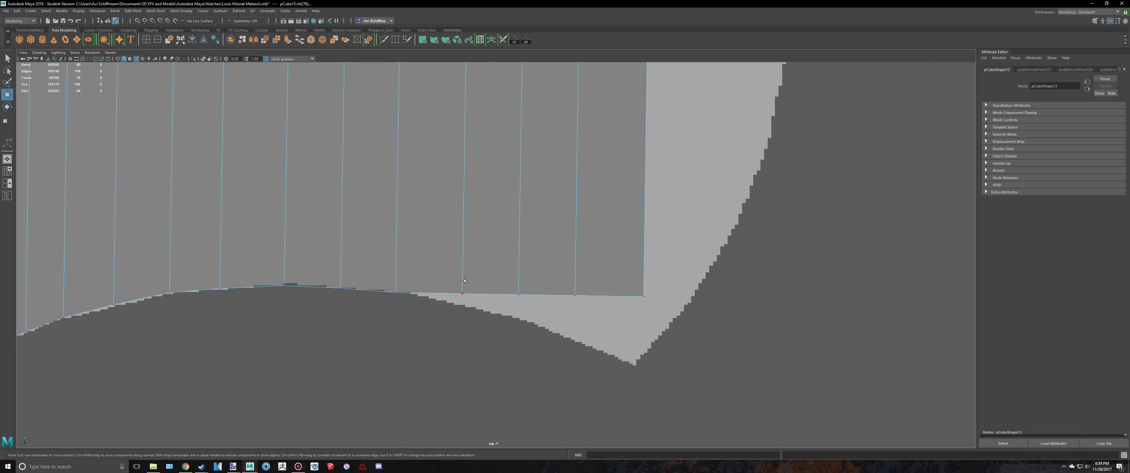
{"action": "left_click_drag", "start_coordinate": [461, 347], "coordinate": [518, 378]}
{"action": "left_click", "coordinate": [518, 294]}
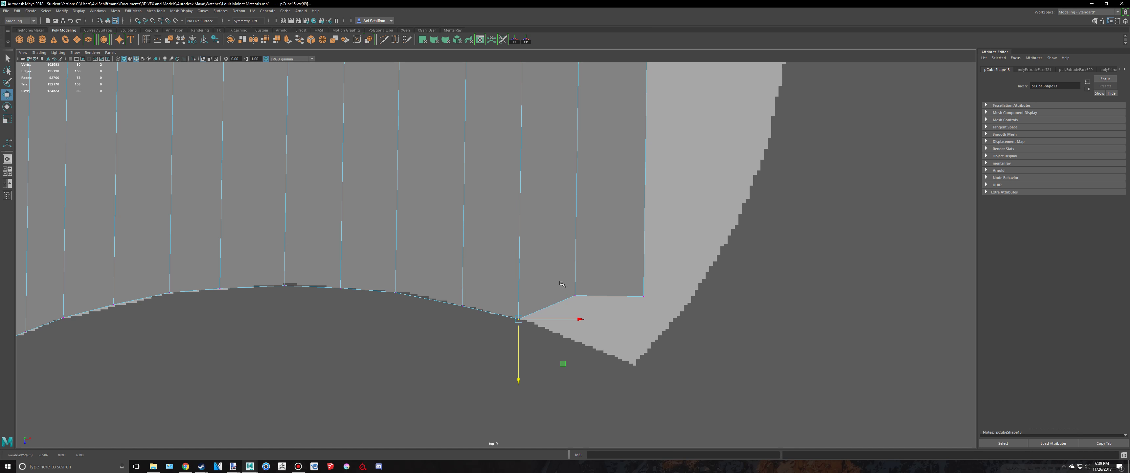
Step: Lower the third new section's bottom vertex onto the silhouette's lower curve and move the fourth's onto its pointed lower-right corner
{"action": "left_click", "coordinate": [575, 296]}
{"action": "left_click_drag", "start_coordinate": [575, 354], "coordinate": [555, 399]}
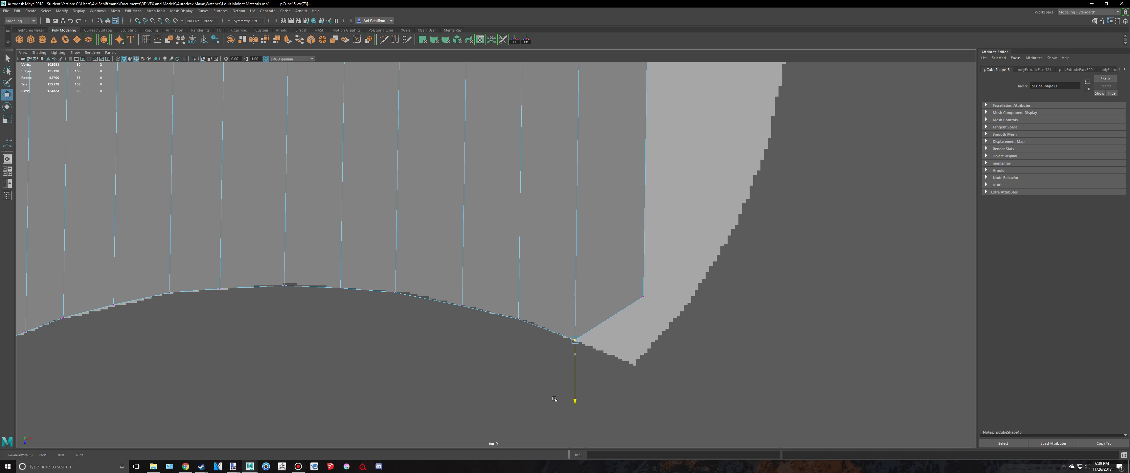
{"action": "middle_click_drag", "start_coordinate": [662, 334], "coordinate": [660, 296], "text": "alt"}
{"action": "left_click", "coordinate": [640, 258]}
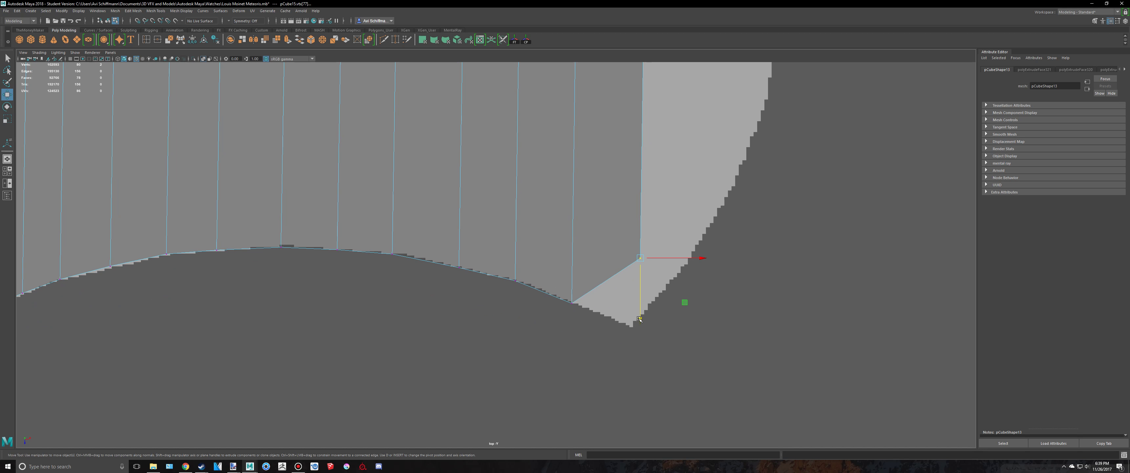
{"action": "left_click_drag", "start_coordinate": [639, 319], "coordinate": [639, 385]}
{"action": "middle_click_drag", "start_coordinate": [684, 371], "coordinate": [675, 374]}
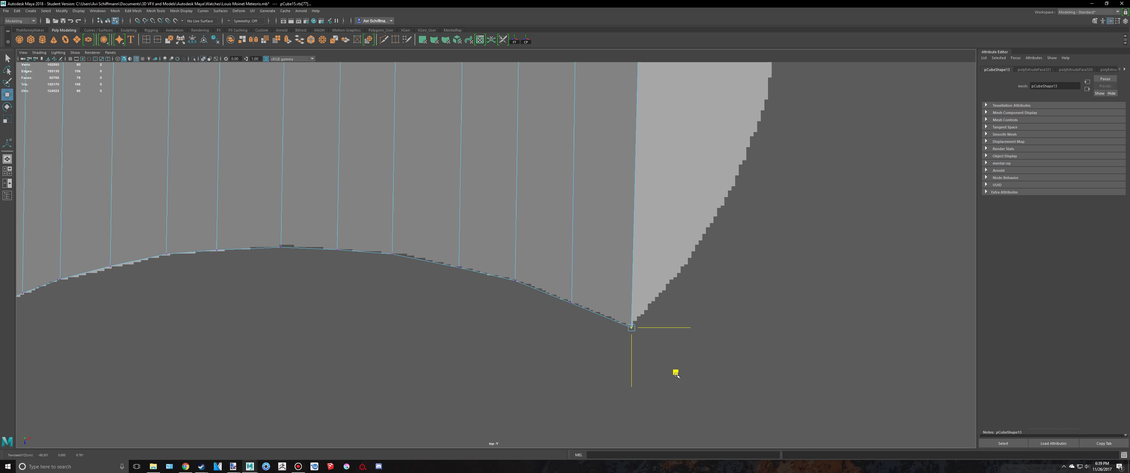
Step: Select the curved part's right end face and extrude it by a narrow section toward the silhouette's right edge
{"action": "left_click", "coordinate": [298, 467]}
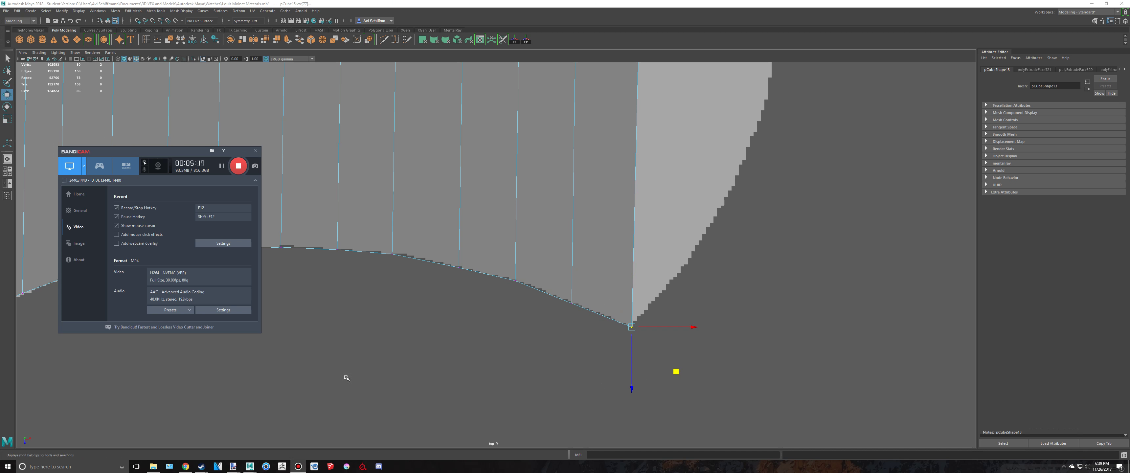
{"action": "scroll", "coordinate": [496, 246], "scroll_direction": "down", "scroll_amount": 7}
{"action": "middle_click_drag", "start_coordinate": [567, 150], "coordinate": [543, 227], "text": "alt"}
{"action": "scroll", "coordinate": [518, 205], "scroll_direction": "up", "scroll_amount": 3}
{"action": "key", "text": "q"}
{"action": "right_click_drag", "start_coordinate": [489, 183], "coordinate": [488, 204]}
{"action": "key", "text": "space"}
{"action": "scroll", "coordinate": [760, 175], "scroll_direction": "down", "scroll_amount": 5}
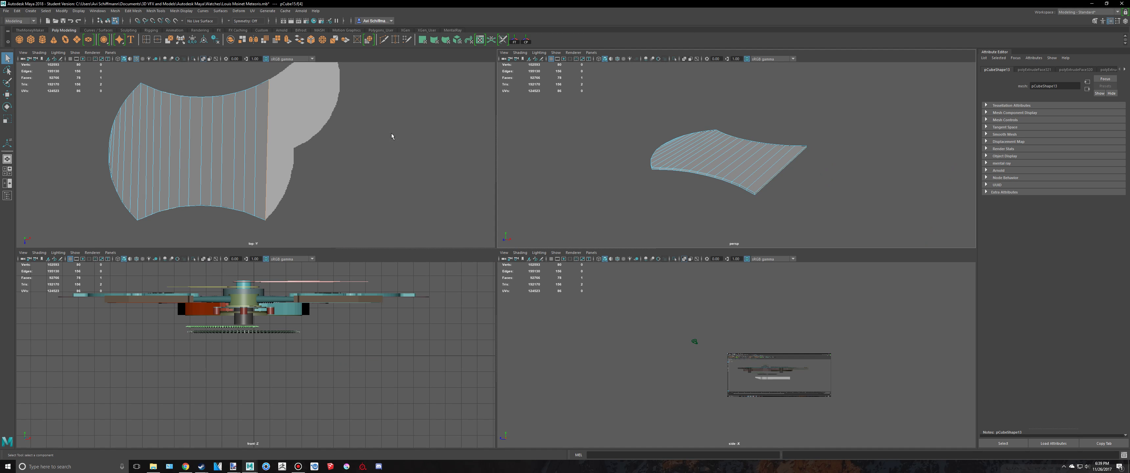
{"action": "key", "text": "space"}
{"action": "key", "text": "ctrl+e"}
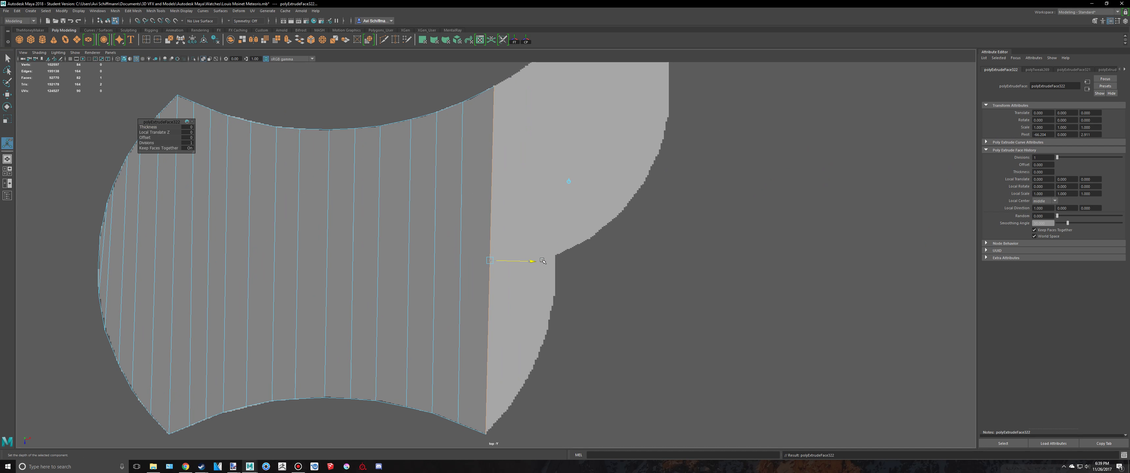
{"action": "left_click_drag", "start_coordinate": [543, 260], "coordinate": [571, 260]}
{"action": "scroll", "coordinate": [587, 176], "scroll_direction": "up", "scroll_amount": 4}
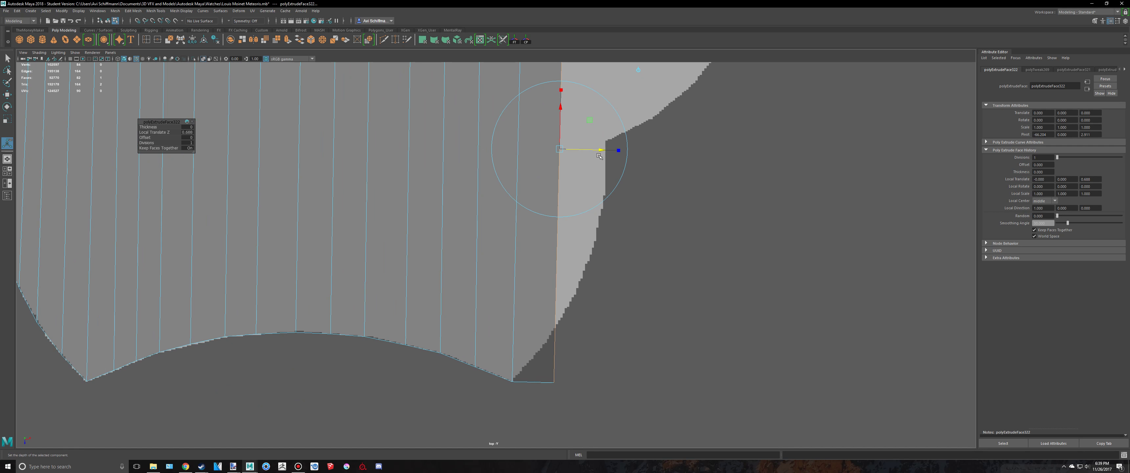
{"action": "left_click_drag", "start_coordinate": [601, 151], "coordinate": [574, 151]}
Step: Extrude the right end face in two more narrow sections toward the silhouette's notch
{"action": "middle_click_drag", "start_coordinate": [483, 289], "coordinate": [476, 293], "text": "alt"}
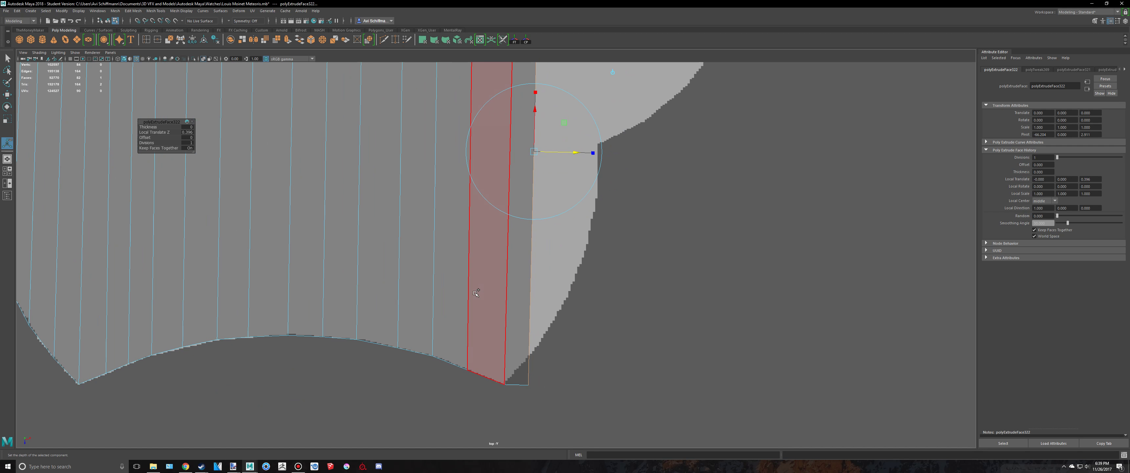
{"action": "middle_click_drag", "start_coordinate": [583, 192], "coordinate": [576, 201], "text": "alt"}
{"action": "left_click_drag", "start_coordinate": [565, 160], "coordinate": [598, 162]}
{"action": "key", "text": "ctrl+e"}
Step: Switch to the other Maya scene, examine the part's original shape, and return to the modelling scene
{"action": "key", "text": "alt+Tab"}
{"action": "key", "text": "alt+Tab"}
{"action": "scroll", "coordinate": [595, 268], "scroll_direction": "up", "scroll_amount": 3}
{"action": "middle_click_drag", "start_coordinate": [596, 268], "coordinate": [592, 175], "text": "alt"}
{"action": "left_click_drag", "start_coordinate": [592, 176], "coordinate": [590, 146], "text": "alt"}
{"action": "left_click", "coordinate": [583, 269]}
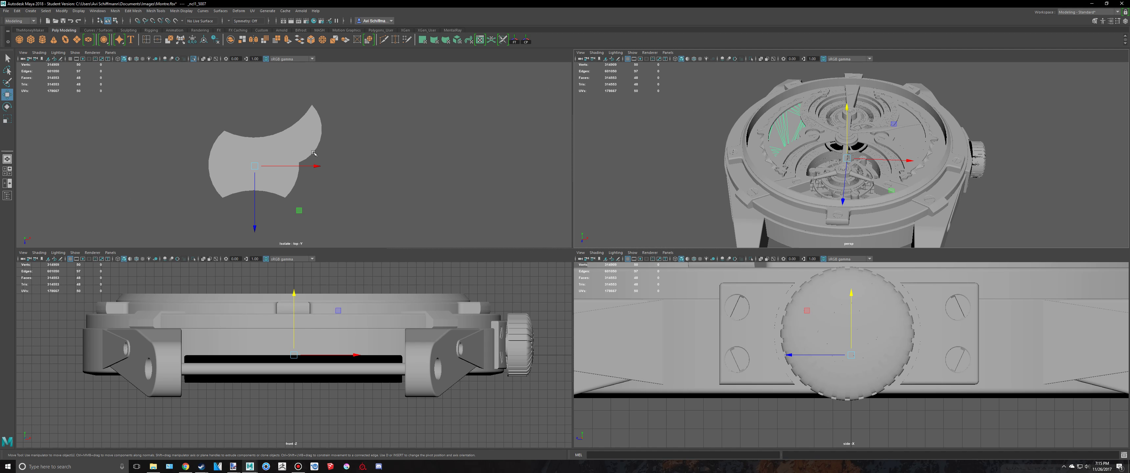
{"action": "scroll", "coordinate": [322, 164], "scroll_direction": "up", "scroll_amount": 2}
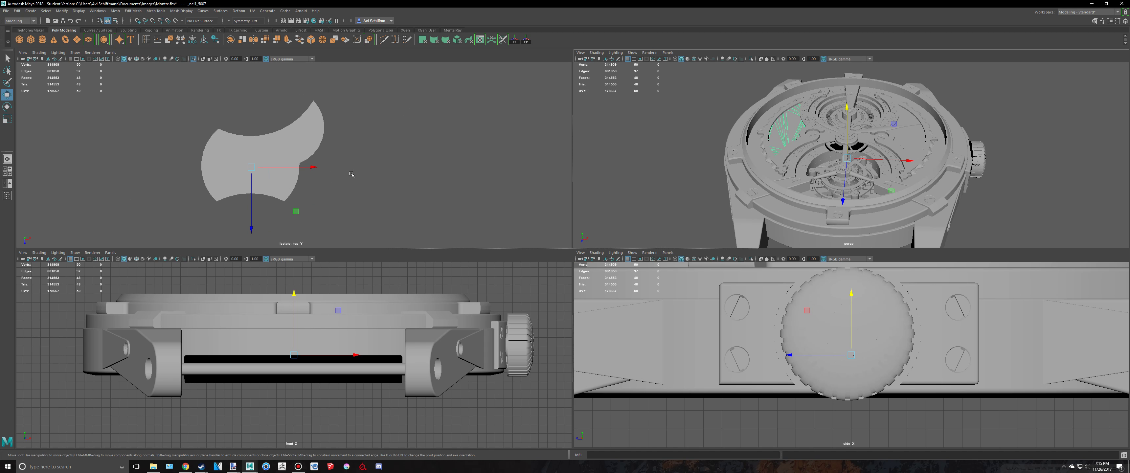
{"action": "left_click", "coordinate": [253, 465]}
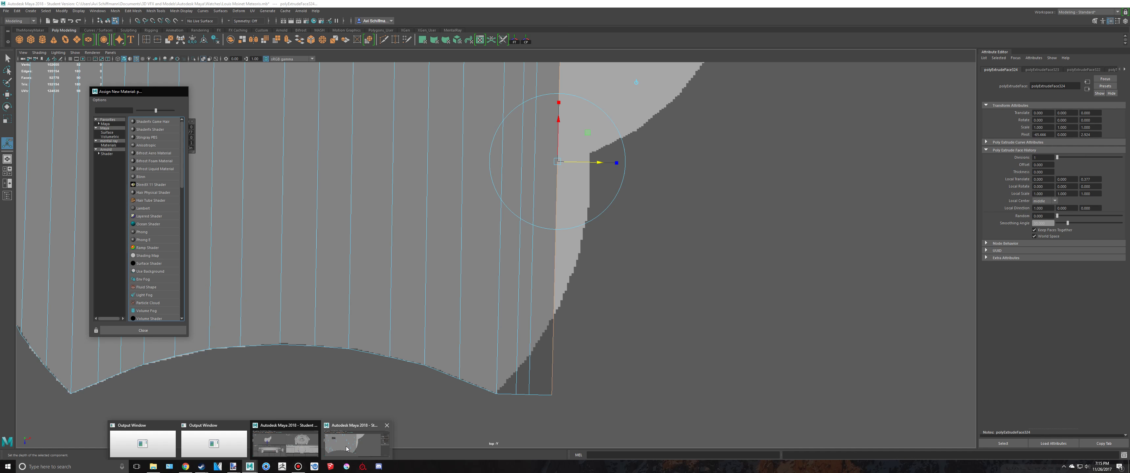
{"action": "left_click", "coordinate": [351, 441]}
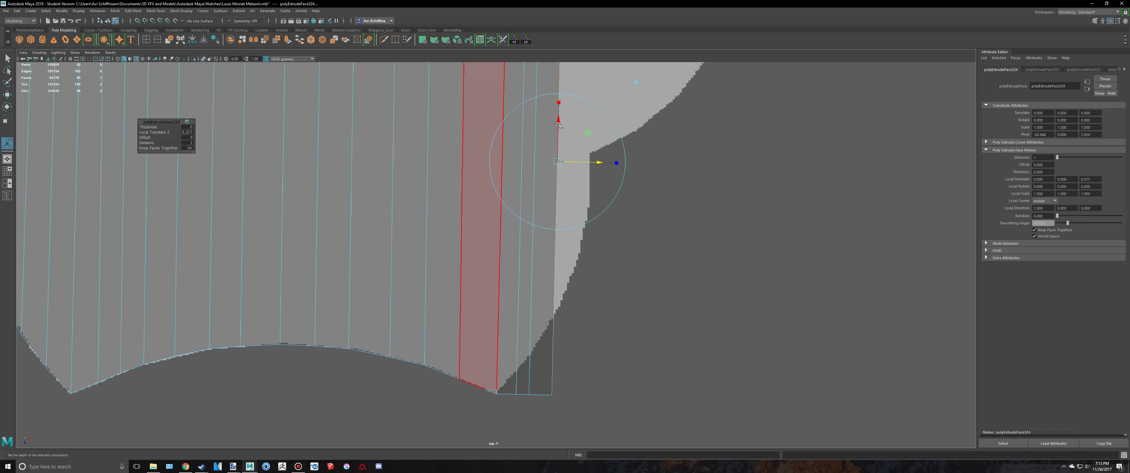
Step: Raise the bottom vertices of the first new narrow section onto the silhouette's lower-right edge
{"action": "scroll", "coordinate": [553, 154], "scroll_direction": "down", "scroll_amount": 2}
{"action": "scroll", "coordinate": [540, 237], "scroll_direction": "up", "scroll_amount": 1}
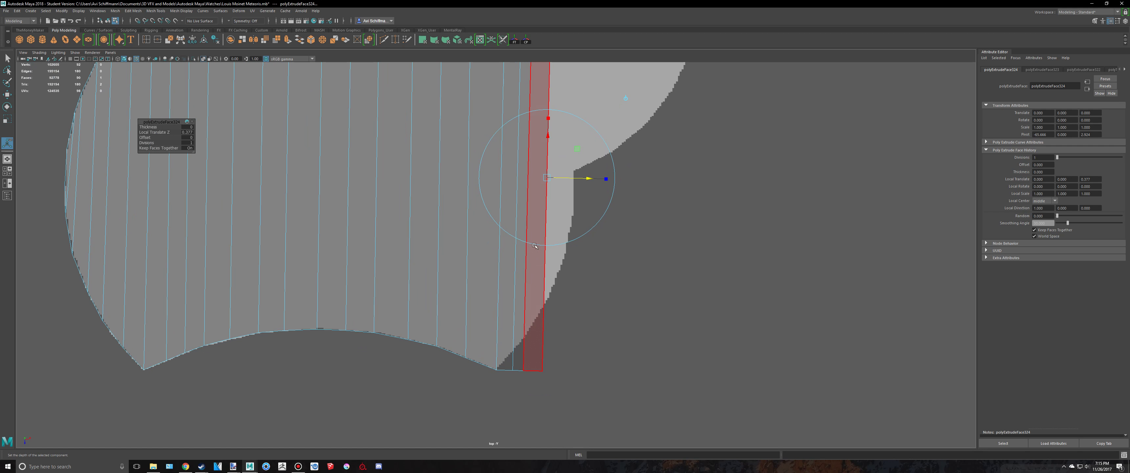
{"action": "right_click_drag", "start_coordinate": [538, 271], "coordinate": [509, 270]}
{"action": "scroll", "coordinate": [603, 356], "scroll_direction": "up", "scroll_amount": 2}
{"action": "middle_click_drag", "start_coordinate": [607, 362], "coordinate": [613, 259], "text": "alt"}
{"action": "scroll", "coordinate": [566, 298], "scroll_direction": "up", "scroll_amount": 2}
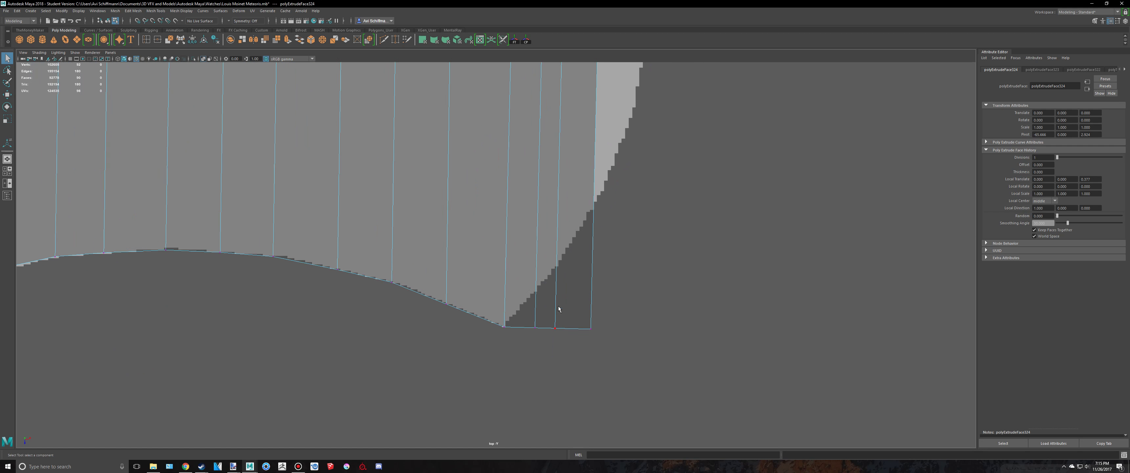
{"action": "scroll", "coordinate": [558, 307], "scroll_direction": "up", "scroll_amount": 1}
{"action": "left_click_drag", "start_coordinate": [525, 309], "coordinate": [541, 366]}
{"action": "key", "text": "w"}
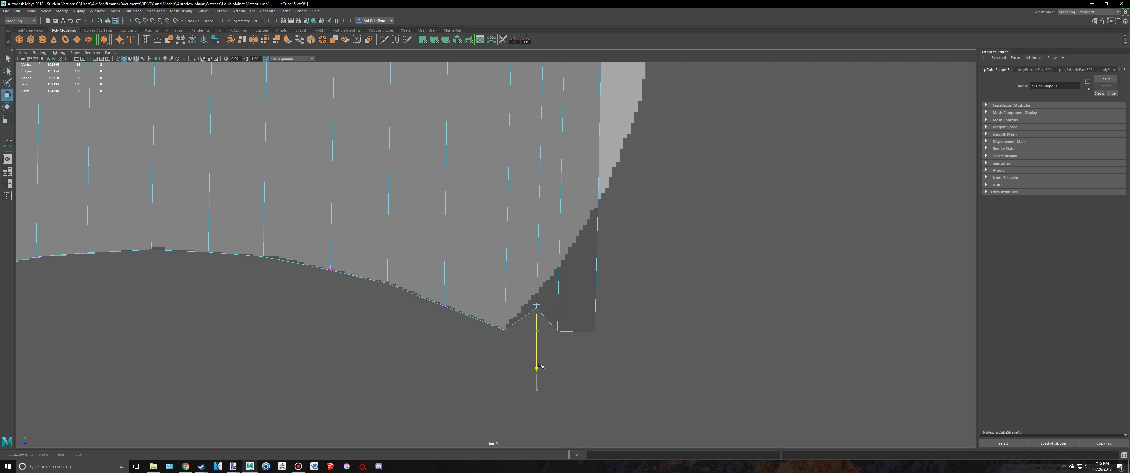
Step: Raise the bottom vertices of the second and third narrow sections onto the silhouette's lower-right edge
{"action": "key", "text": "q"}
{"action": "key", "text": "w"}
{"action": "left_click_drag", "start_coordinate": [559, 395], "coordinate": [596, 280]}
{"action": "key", "text": "q"}
{"action": "key", "text": "w"}
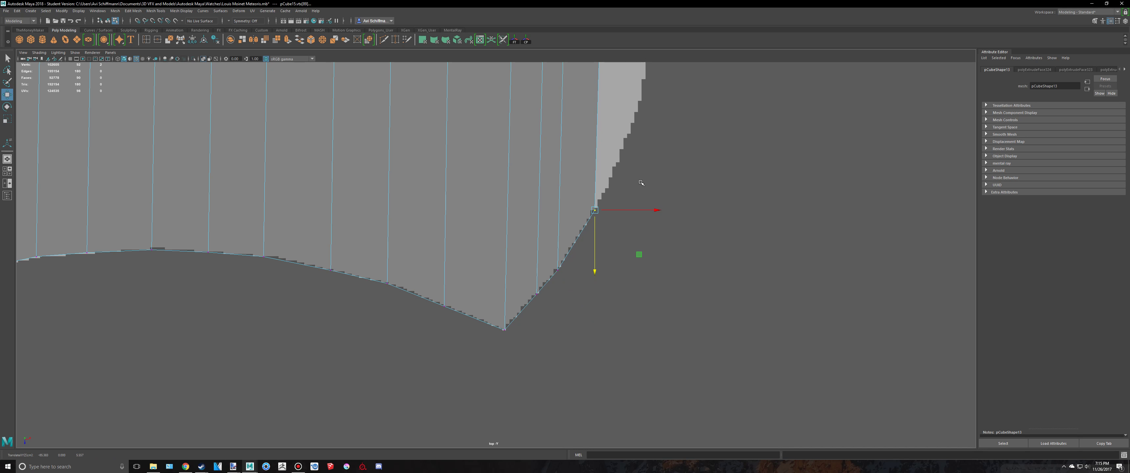
Step: Raise the top vertices of the first narrow section onto the silhouette's upper curve
{"action": "scroll", "coordinate": [641, 183], "scroll_direction": "down", "scroll_amount": 6}
{"action": "middle_click_drag", "start_coordinate": [587, 144], "coordinate": [576, 227], "text": "alt"}
{"action": "middle_click_drag", "start_coordinate": [564, 175], "coordinate": [553, 272], "text": "alt"}
{"action": "scroll", "coordinate": [548, 263], "scroll_direction": "up", "scroll_amount": 5}
{"action": "middle_click_drag", "start_coordinate": [489, 78], "coordinate": [476, 181], "text": "alt"}
{"action": "scroll", "coordinate": [476, 181], "scroll_direction": "up", "scroll_amount": 1}
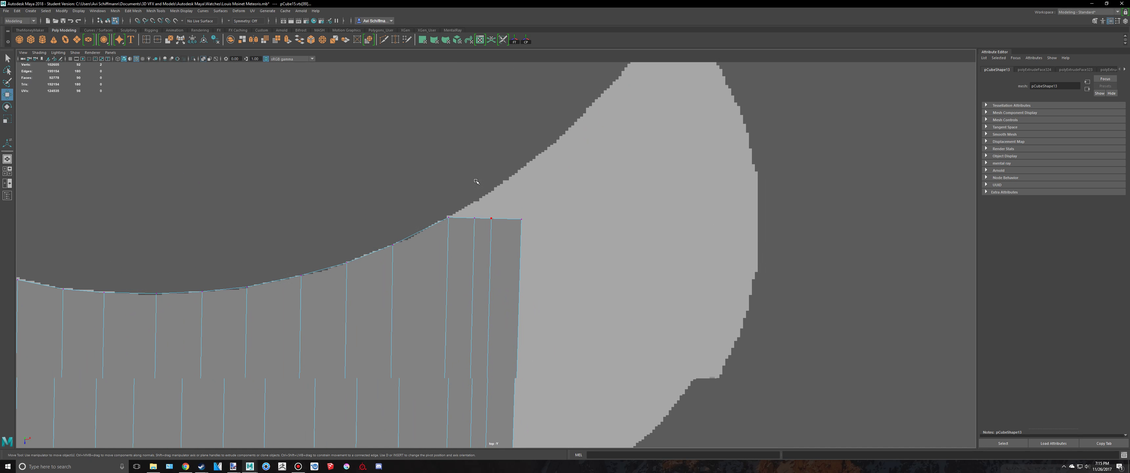
{"action": "scroll", "coordinate": [476, 181], "scroll_direction": "up", "scroll_amount": 1}
{"action": "left_click_drag", "start_coordinate": [464, 176], "coordinate": [473, 253]}
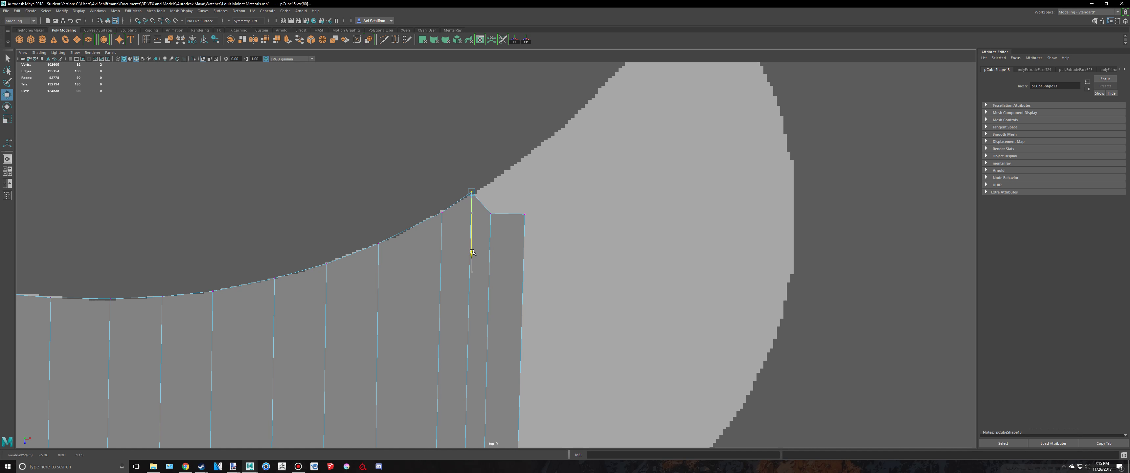
Step: Raise the top vertices of the second and third narrow sections onto the silhouette's upper curve
{"action": "key", "text": "q"}
{"action": "left_click_drag", "start_coordinate": [488, 198], "coordinate": [488, 197]}
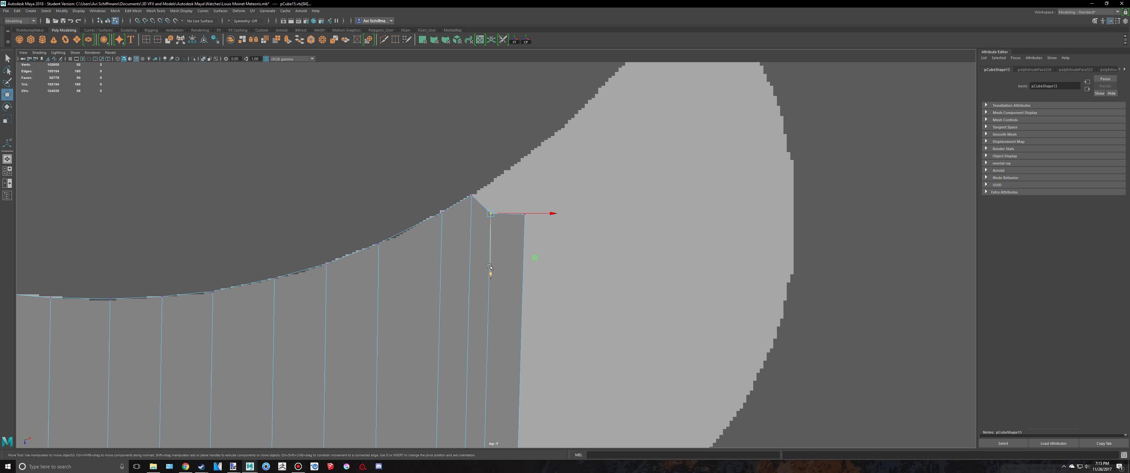
{"action": "key", "text": "w"}
{"action": "left_click_drag", "start_coordinate": [497, 276], "coordinate": [497, 245]}
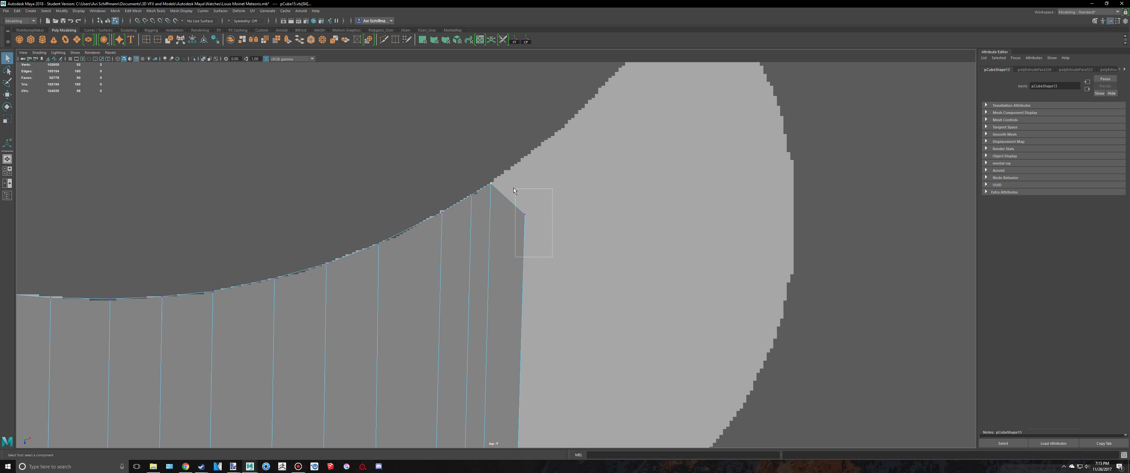
{"action": "left_click_drag", "start_coordinate": [514, 190], "coordinate": [515, 191]}
{"action": "key", "text": "w"}
{"action": "left_click_drag", "start_coordinate": [523, 265], "coordinate": [524, 217]}
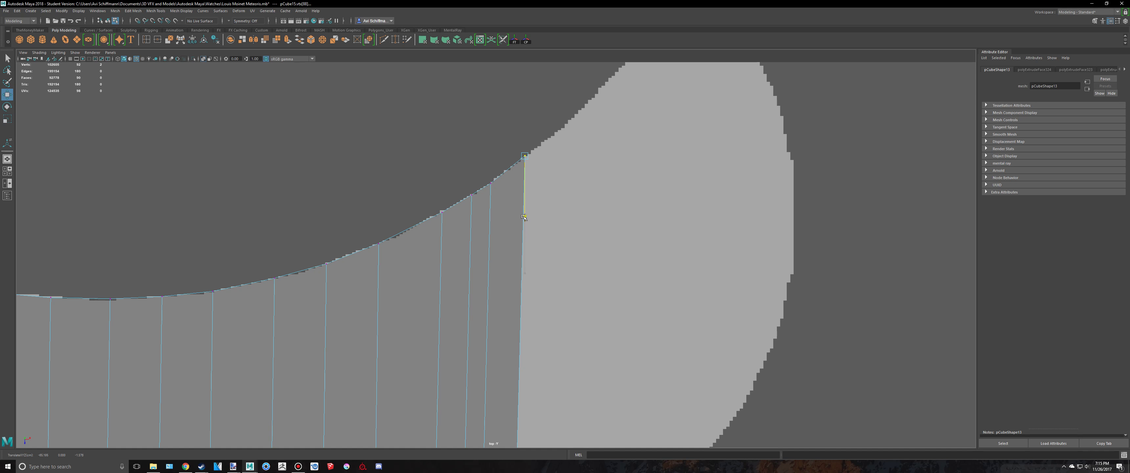
Step: Extrude the curved part's right end face in three more thin sections up to the silhouette's notch
{"action": "key", "text": "q"}
{"action": "right_click_drag", "start_coordinate": [521, 212], "coordinate": [521, 232]}
{"action": "left_click", "coordinate": [523, 234]}
{"action": "scroll", "coordinate": [597, 254], "scroll_direction": "down", "scroll_amount": 6}
{"action": "scroll", "coordinate": [633, 306], "scroll_direction": "up", "scroll_amount": 2}
{"action": "middle_click_drag", "start_coordinate": [633, 306], "coordinate": [621, 148], "text": "alt"}
{"action": "key", "text": "ctrl+e"}
{"action": "left_click_drag", "start_coordinate": [538, 218], "coordinate": [566, 217]}
{"action": "scroll", "coordinate": [561, 346], "scroll_direction": "up", "scroll_amount": 2}
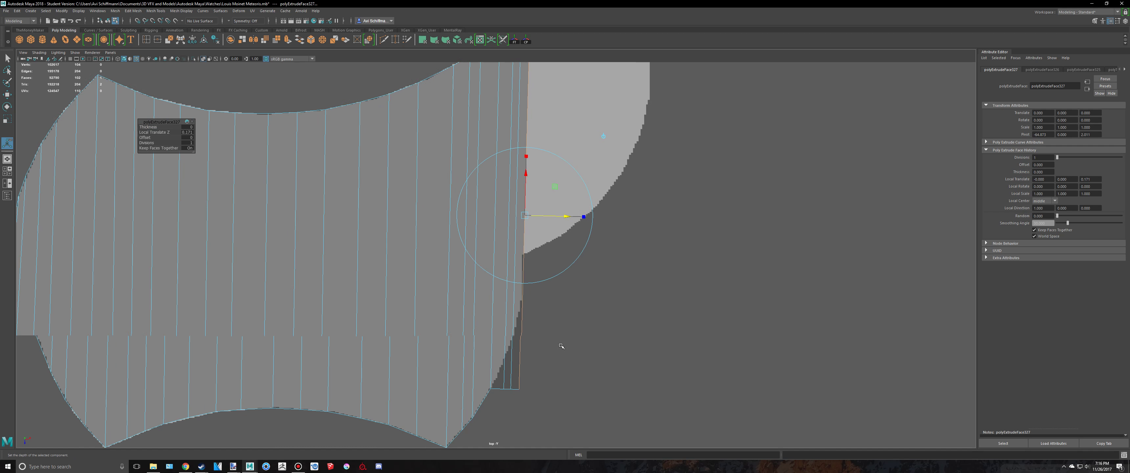
Step: Raise the bottom vertices of the first and second thin sections onto the silhouette's lower-right edge
{"action": "middle_click_drag", "start_coordinate": [542, 399], "coordinate": [533, 269], "text": "alt"}
{"action": "key", "text": "q"}
{"action": "right_click_drag", "start_coordinate": [510, 263], "coordinate": [479, 262]}
{"action": "scroll", "coordinate": [519, 295], "scroll_direction": "up", "scroll_amount": 2}
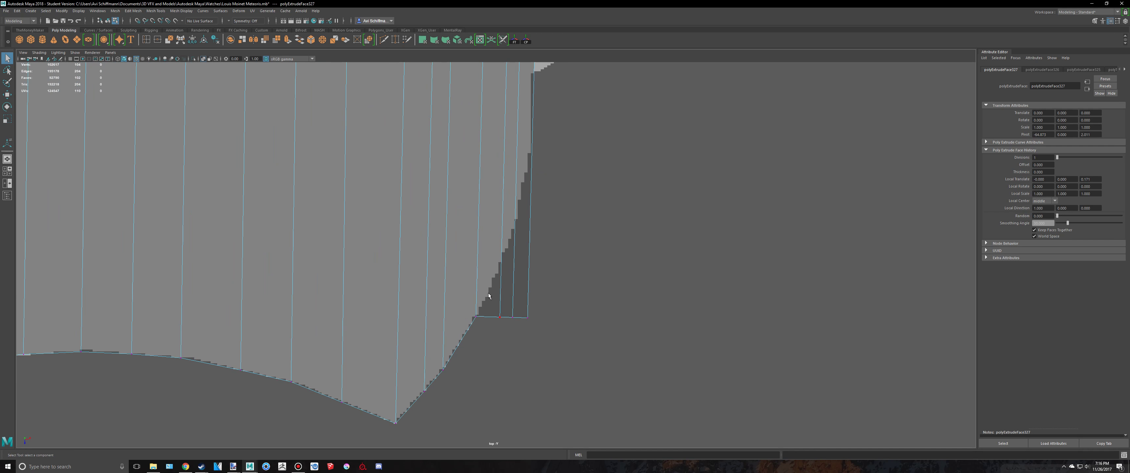
{"action": "left_click_drag", "start_coordinate": [488, 293], "coordinate": [506, 334]}
{"action": "key", "text": "w"}
{"action": "left_click_drag", "start_coordinate": [501, 367], "coordinate": [508, 304]}
{"action": "key", "text": "q"}
{"action": "key", "text": "w"}
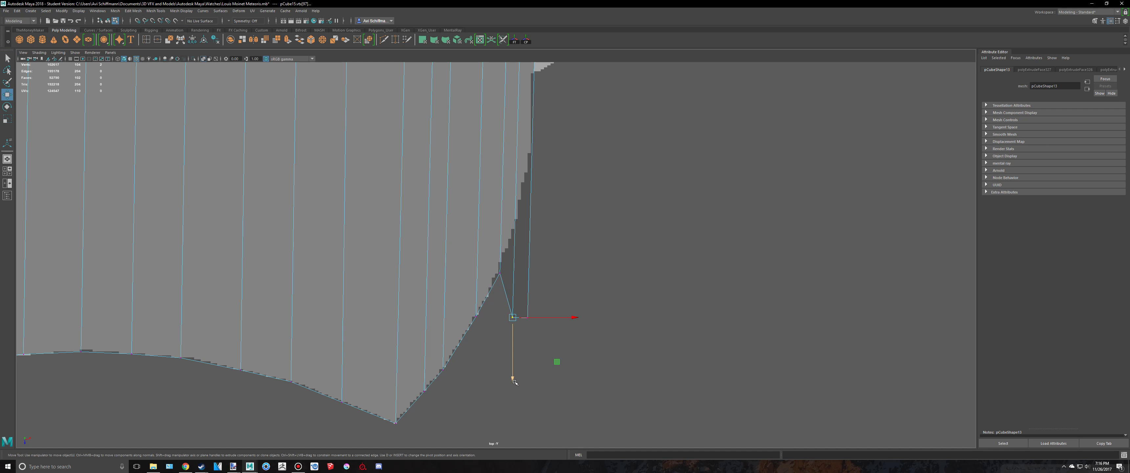
{"action": "left_click_drag", "start_coordinate": [514, 363], "coordinate": [494, 265]}
{"action": "key", "text": "q"}
{"action": "key", "text": "w"}
Step: Raise the bottom vertices of the third thin section onto the silhouette's right edge below the notch
{"action": "right_click_drag", "start_coordinate": [463, 217], "coordinate": [490, 200]}
{"action": "key", "text": "3"}
{"action": "key", "text": "1"}
{"action": "left_click_drag", "start_coordinate": [550, 336], "coordinate": [518, 311]}
{"action": "right_click_drag", "start_coordinate": [507, 204], "coordinate": [476, 204]}
{"action": "left_click_drag", "start_coordinate": [563, 356], "coordinate": [499, 292]}
{"action": "left_click_drag", "start_coordinate": [529, 371], "coordinate": [531, 255]}
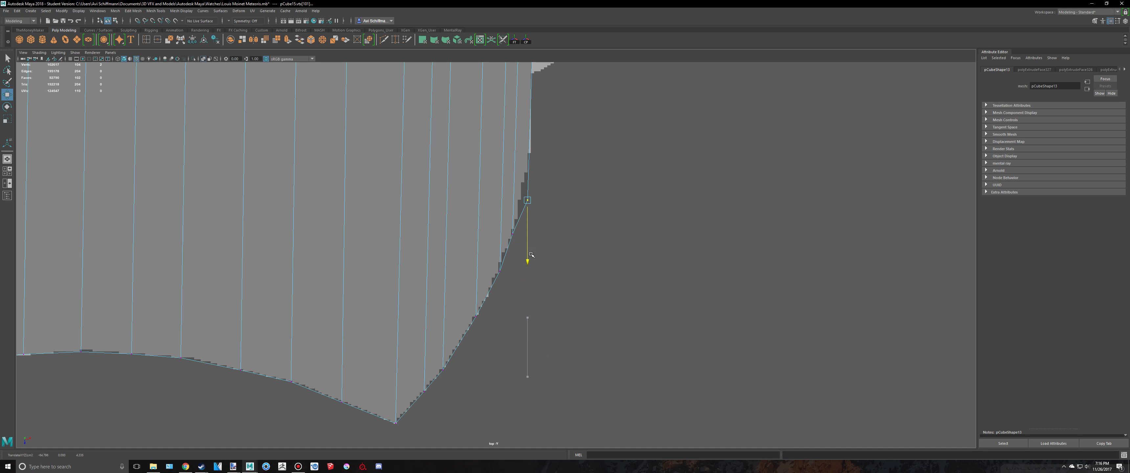
Step: Raise the top vertices of the first thin section beside the notch onto the silhouette's upper curve
{"action": "middle_click_drag", "start_coordinate": [636, 154], "coordinate": [620, 349], "text": "alt"}
{"action": "middle_click_drag", "start_coordinate": [590, 159], "coordinate": [576, 201], "text": "alt"}
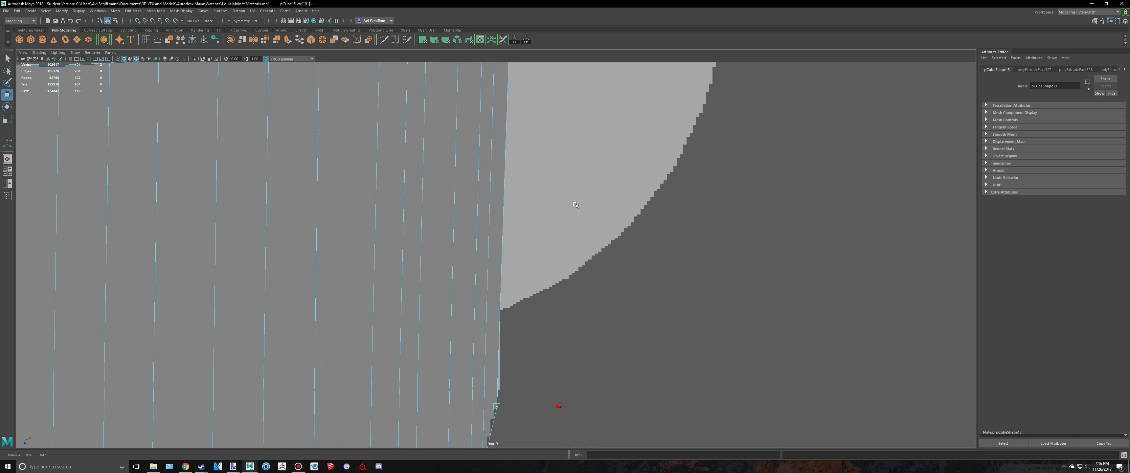
{"action": "middle_click_drag", "start_coordinate": [540, 325], "coordinate": [555, 197], "text": "alt"}
{"action": "left_click_drag", "start_coordinate": [552, 327], "coordinate": [556, 304]}
{"action": "middle_click_drag", "start_coordinate": [565, 88], "coordinate": [543, 403], "text": "alt"}
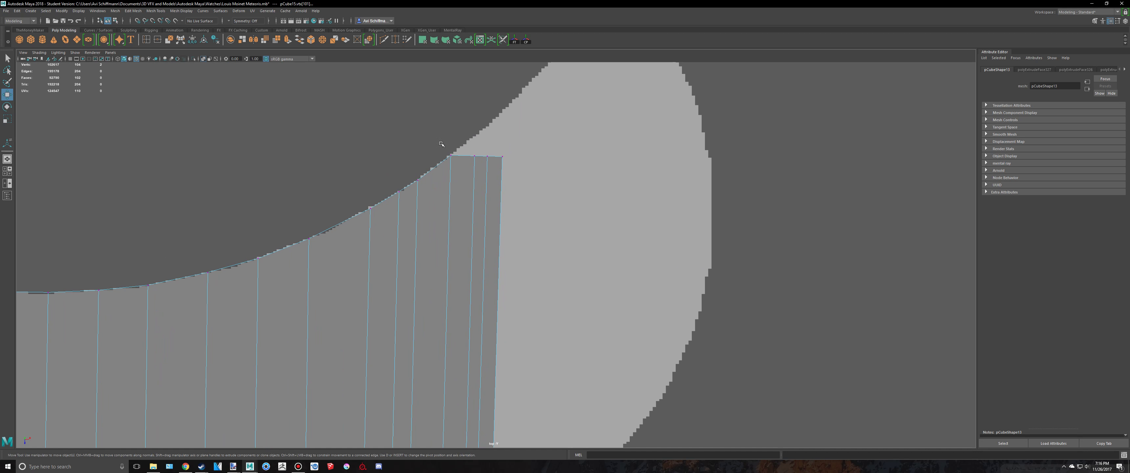
{"action": "left_click_drag", "start_coordinate": [475, 215], "coordinate": [473, 191]}
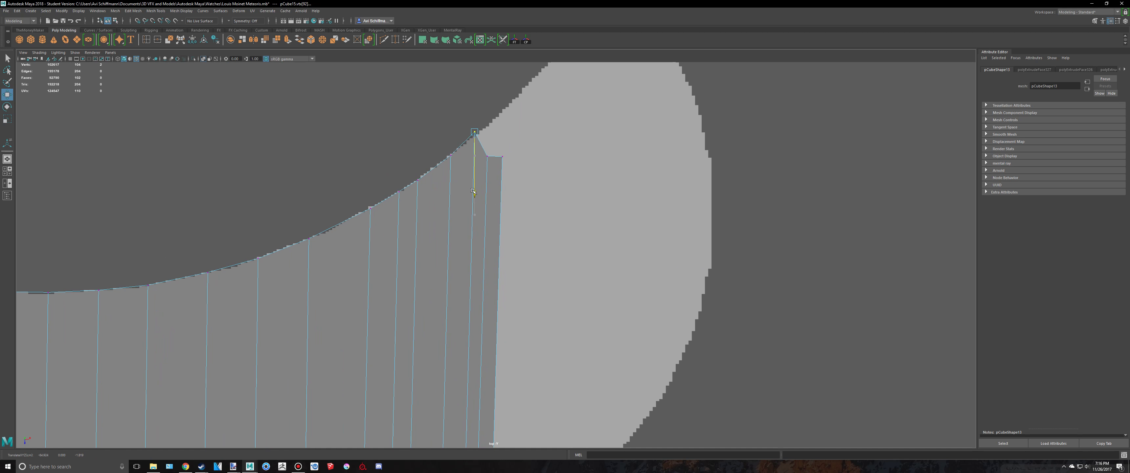
Step: Raise the top vertices of the second and third thin sections beside the notch onto the silhouette's upper curve
{"action": "key", "text": "q"}
{"action": "key", "text": "w"}
{"action": "mouse_move", "coordinate": [487, 202]}
{"action": "left_mouse_down"}
{"action": "mouse_move", "coordinate": [493, 140]}
{"action": "mouse_move", "coordinate": [501, 192]}
{"action": "left_mouse_up"}
{"action": "key", "text": "q"}
{"action": "key", "text": "w"}
{"action": "scroll", "coordinate": [500, 171], "scroll_direction": "down", "scroll_amount": 5}
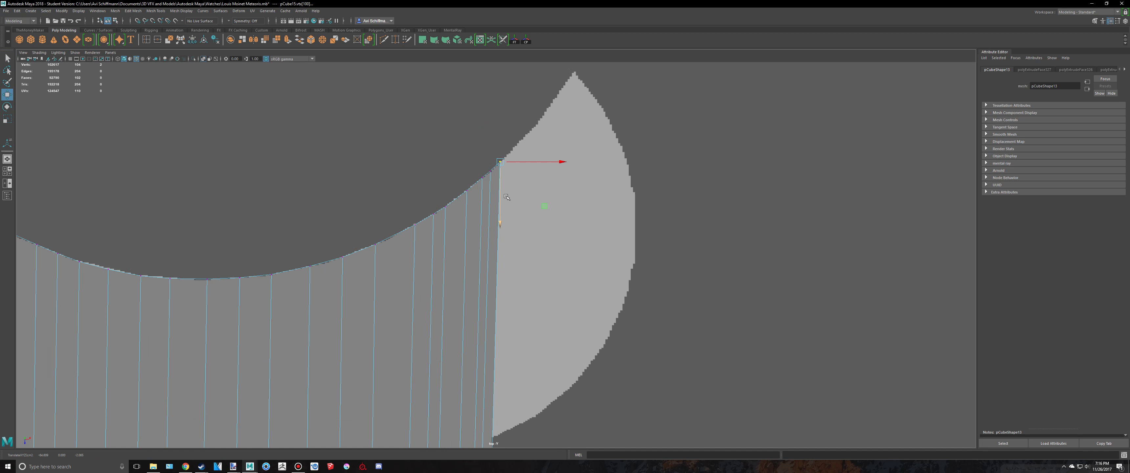
{"action": "middle_click_drag", "start_coordinate": [543, 229], "coordinate": [543, 228]}
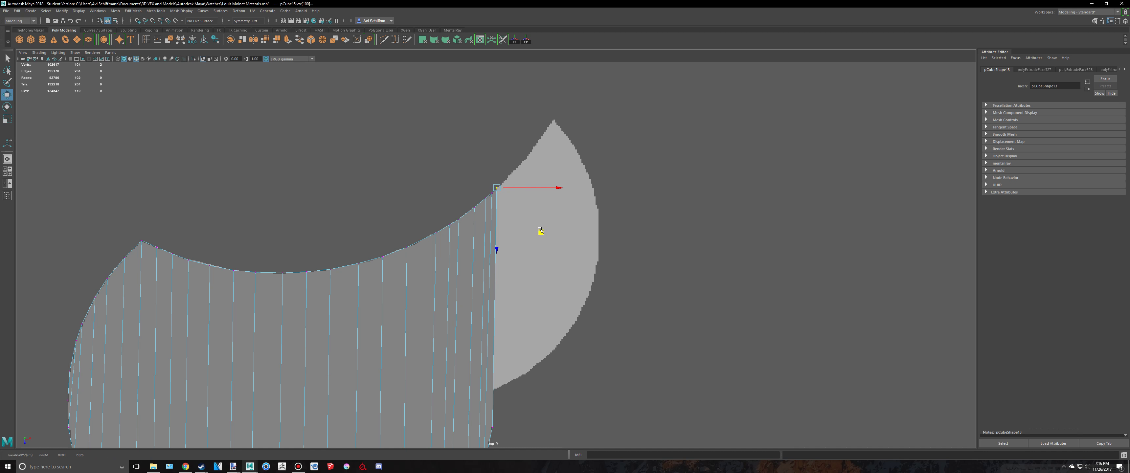
Step: Try to insert an edge on the part's right end at the silhouette's notch with the Multi-Cut tool
{"action": "middle_click_drag", "start_coordinate": [516, 357], "coordinate": [512, 275], "text": "alt"}
{"action": "scroll", "coordinate": [498, 292], "scroll_direction": "up", "scroll_amount": 4}
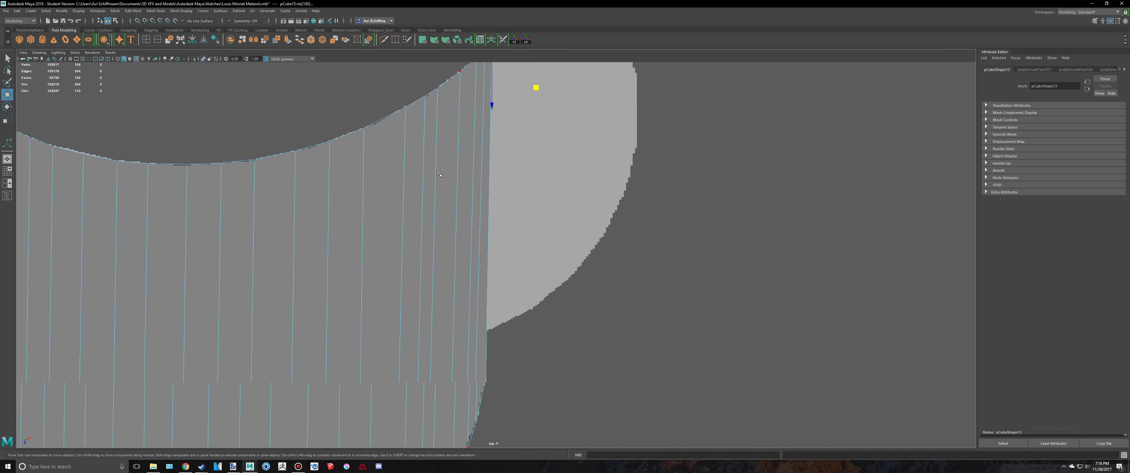
{"action": "scroll", "coordinate": [390, 64], "scroll_direction": "down", "scroll_amount": 4}
{"action": "left_click", "coordinate": [385, 43]}
{"action": "scroll", "coordinate": [473, 314], "scroll_direction": "up", "scroll_amount": 2}
{"action": "middle_click_drag", "start_coordinate": [501, 310], "coordinate": [561, 251], "text": "alt"}
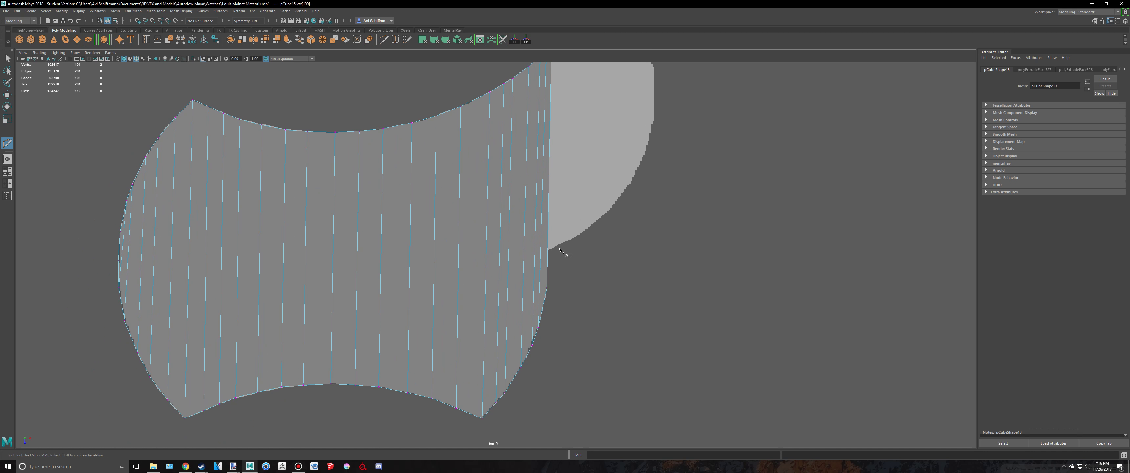
{"action": "left_click", "coordinate": [548, 249], "text": "ctrl"}
{"action": "key", "text": "ctrl+z"}
{"action": "key", "text": "ctrl+z"}
{"action": "left_click_drag", "start_coordinate": [68, 256], "coordinate": [672, 233], "text": "shift"}
{"action": "key", "text": "ctrl+z"}
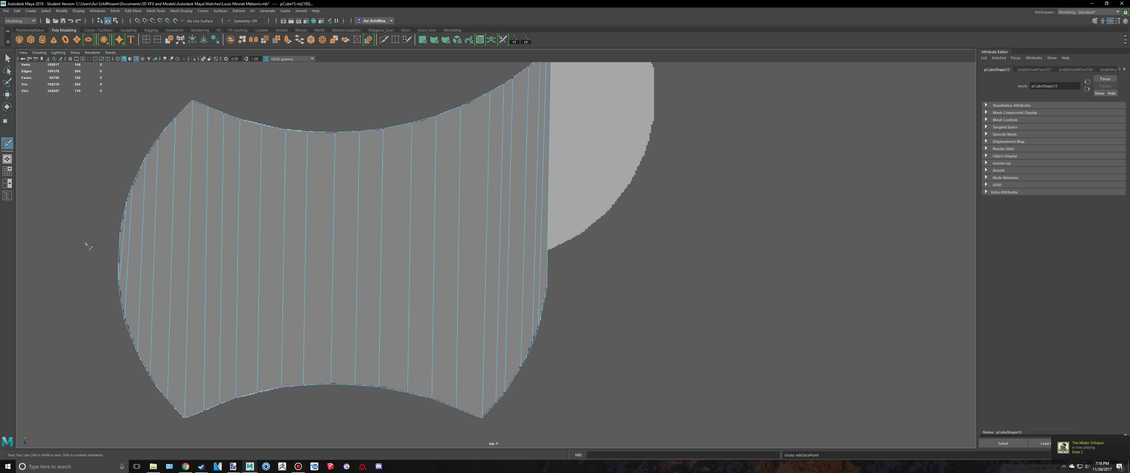
{"action": "key", "text": "ctrl+z"}
Step: Slice the whole part horizontally at the height of the silhouette's notch with the Multi-Cut tool
{"action": "middle_click_drag", "start_coordinate": [492, 202], "coordinate": [520, 223], "text": "alt"}
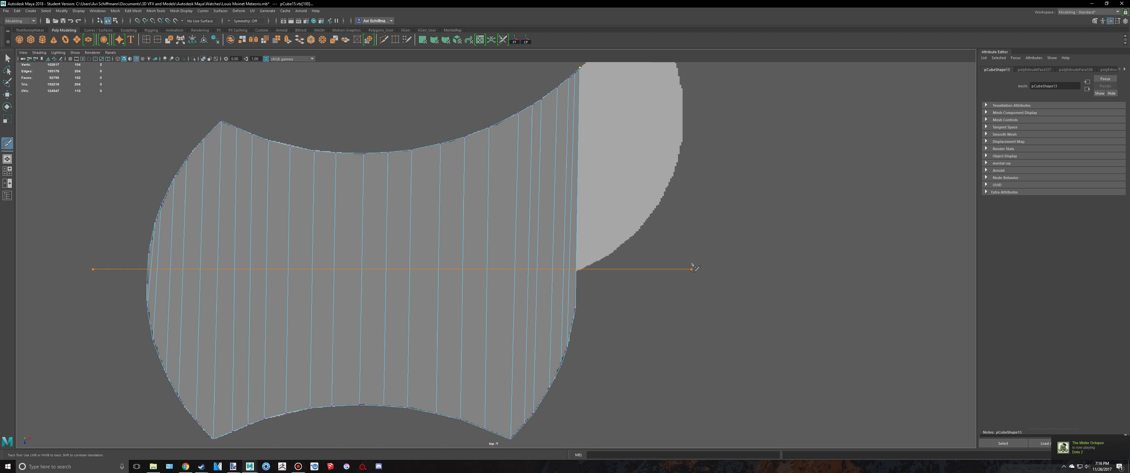
{"action": "key", "text": "ctrl+z"}
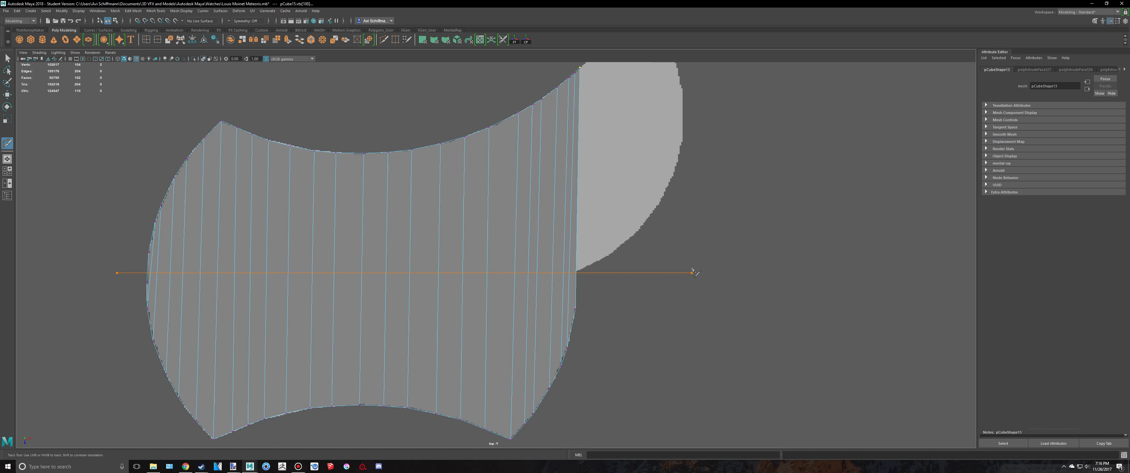
{"action": "left_click", "coordinate": [659, 282]}
{"action": "key", "text": "space"}
{"action": "key", "text": "space"}
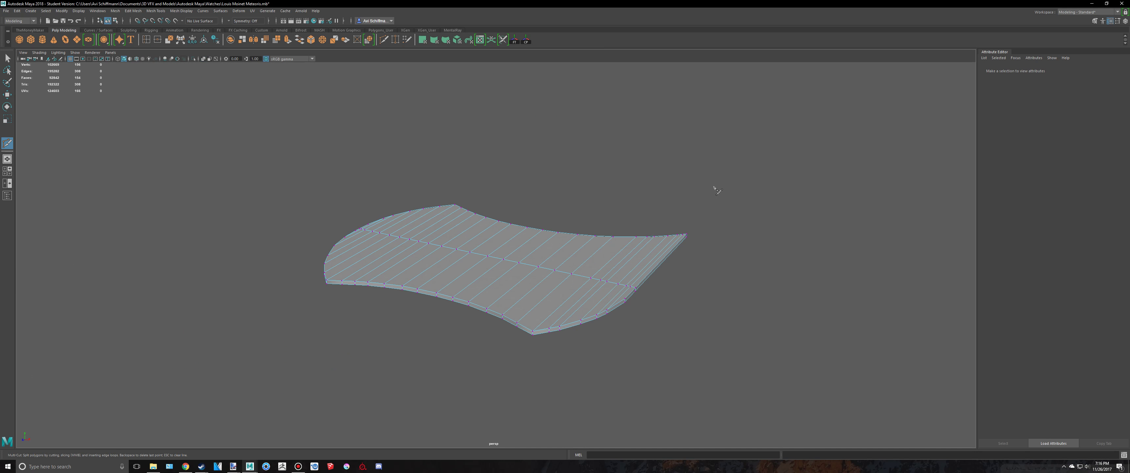
Step: Select the part's narrow right end face above the horizontal slice
{"action": "left_click_drag", "start_coordinate": [717, 190], "coordinate": [645, 216], "text": "alt"}
{"action": "key", "text": "q"}
{"action": "left_click", "coordinate": [614, 236]}
{"action": "left_click_drag", "start_coordinate": [628, 288], "coordinate": [583, 264], "text": "alt"}
{"action": "right_click_drag", "start_coordinate": [583, 264], "coordinate": [587, 281]}
{"action": "left_click", "coordinate": [610, 289]}
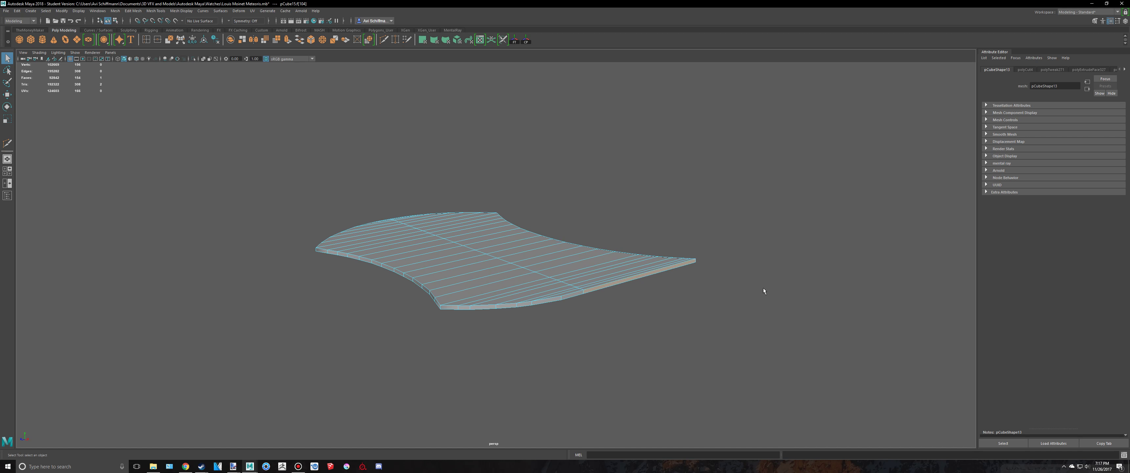
{"action": "key", "text": "space"}
{"action": "scroll", "coordinate": [487, 175], "scroll_direction": "up", "scroll_amount": 1}
{"action": "mouse_move", "coordinate": [533, 187]}
{"action": "middle_mouse_down", "text": "alt"}
{"action": "mouse_move", "coordinate": [527, 212]}
{"action": "mouse_move", "coordinate": [437, 294]}
{"action": "middle_mouse_up", "text": "alt"}
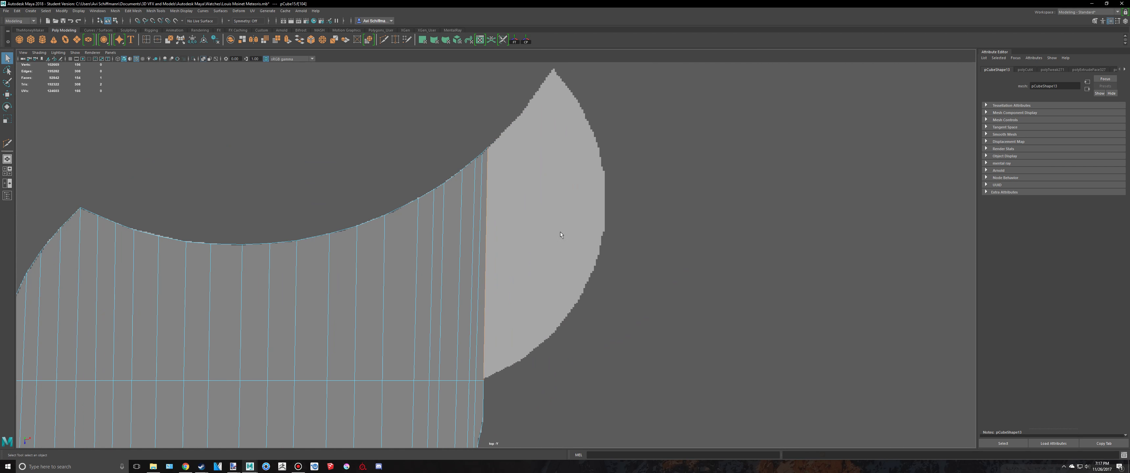
Step: Extrude the selected end face outward in six consecutive sections across the silhouette's upper-right horn
{"action": "key", "text": "ctrl+e"}
{"action": "left_click_drag", "start_coordinate": [527, 264], "coordinate": [562, 272]}
{"action": "key", "text": "ctrl+e"}
{"action": "key", "text": "ctrl+e"}
{"action": "left_click_drag", "start_coordinate": [562, 272], "coordinate": [630, 275]}
{"action": "key", "text": "ctrl+e"}
{"action": "key", "text": "ctrl+e"}
{"action": "key", "text": "ctrl+e"}
Step: Raise the bottom vertices of the horn's first extruded section onto the silhouette's lower curve beside the notch
{"action": "middle_click_drag", "start_coordinate": [630, 275], "coordinate": [624, 179], "text": "alt"}
{"action": "key", "text": "q"}
{"action": "scroll", "coordinate": [527, 235], "scroll_direction": "up", "scroll_amount": 3}
{"action": "right_click_drag", "start_coordinate": [523, 237], "coordinate": [492, 239]}
{"action": "scroll", "coordinate": [492, 298], "scroll_direction": "up", "scroll_amount": 3}
{"action": "key", "text": "w"}
{"action": "left_click_drag", "start_coordinate": [497, 372], "coordinate": [501, 356]}
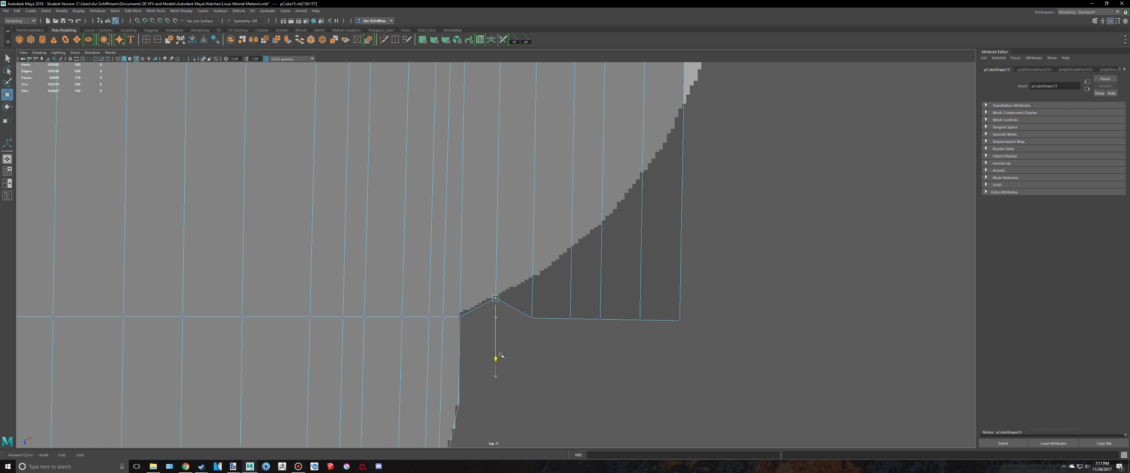
Step: Raise the bottom vertices of the horn's second section straight up onto the silhouette's lower curve
{"action": "key", "text": "q"}
{"action": "left_click_drag", "start_coordinate": [523, 308], "coordinate": [542, 328]}
{"action": "key", "text": "w"}
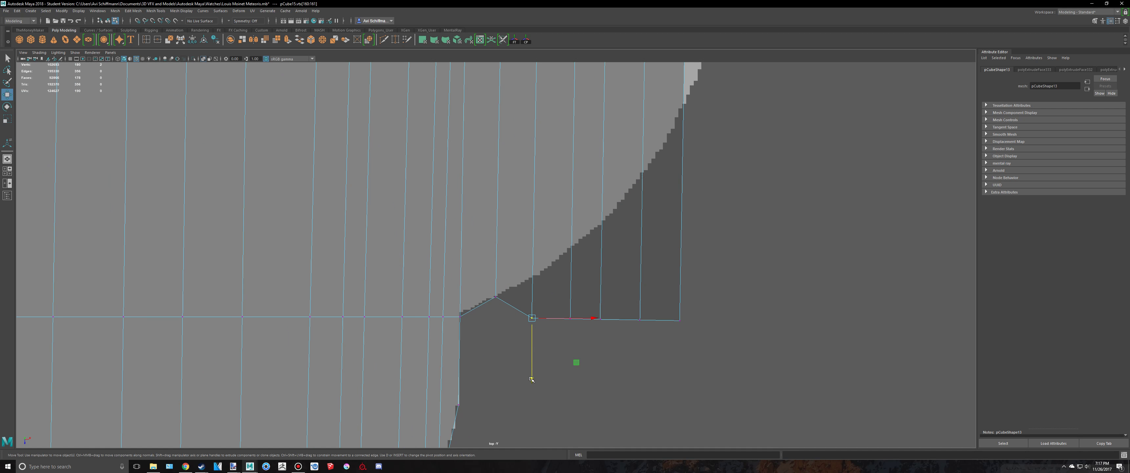
{"action": "middle_click_drag", "start_coordinate": [578, 363], "coordinate": [652, 260]}
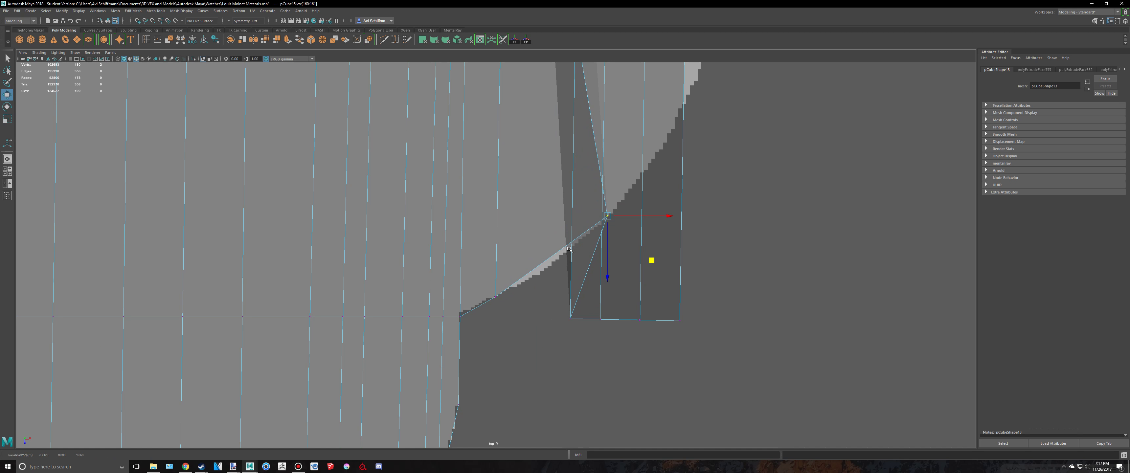
{"action": "key", "text": "ctrl+z"}
{"action": "middle_click_drag", "start_coordinate": [542, 355], "coordinate": [548, 336]}
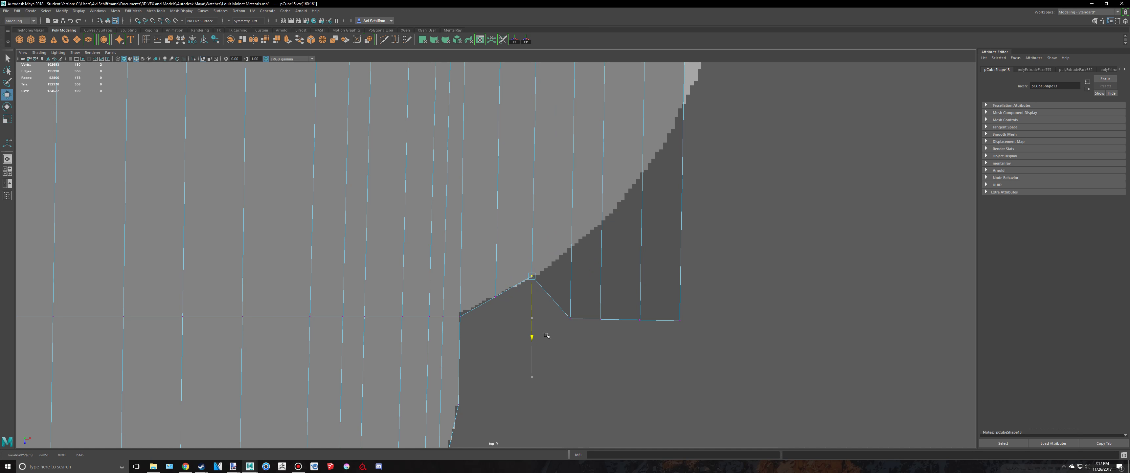
Step: Raise the bottom vertices of the horn's third and fourth sections onto the silhouette's lower curve
{"action": "key", "text": "q"}
{"action": "key", "text": "w"}
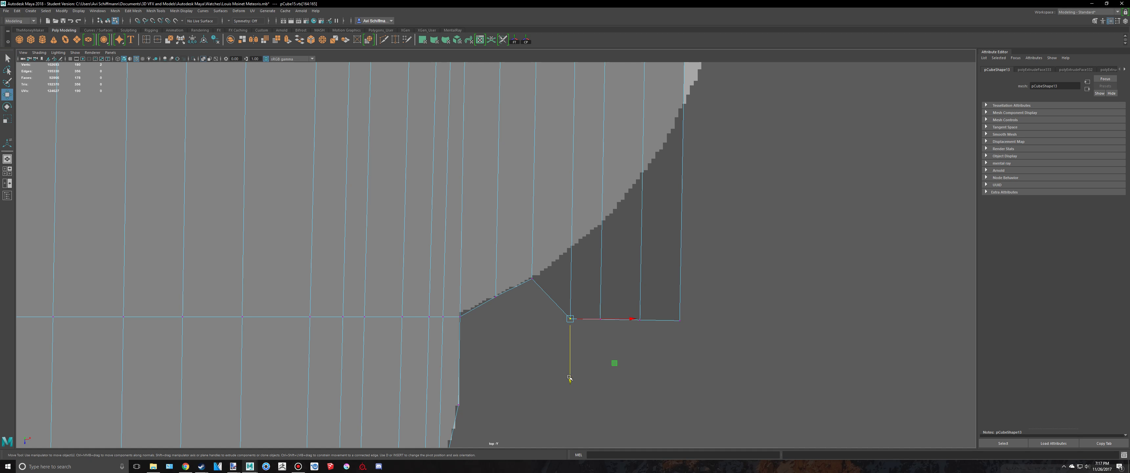
{"action": "middle_click_drag", "start_coordinate": [571, 364], "coordinate": [582, 309]}
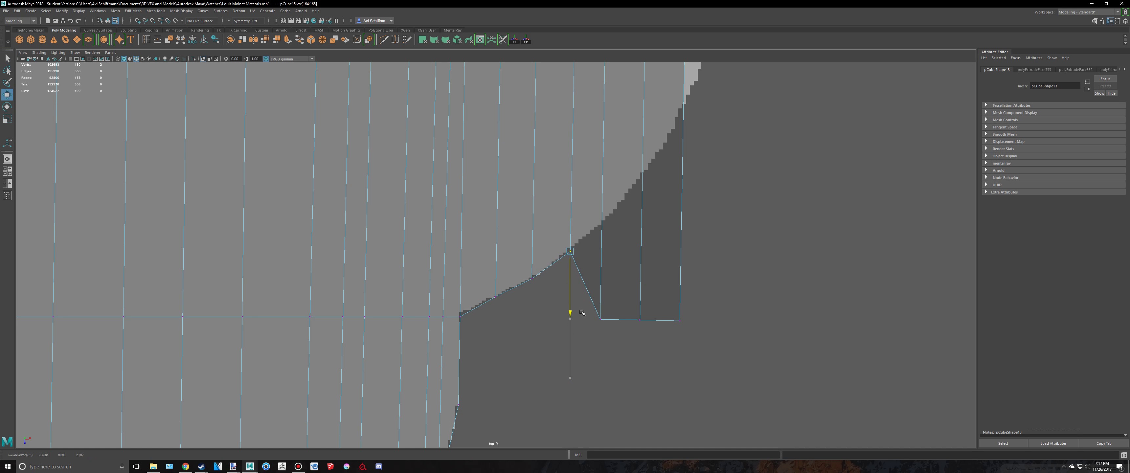
{"action": "scroll", "coordinate": [582, 313], "scroll_direction": "down", "scroll_amount": 3}
{"action": "scroll", "coordinate": [606, 320], "scroll_direction": "up", "scroll_amount": 4}
{"action": "left_click_drag", "start_coordinate": [620, 318], "coordinate": [657, 410]}
{"action": "middle_click_drag", "start_coordinate": [687, 391], "coordinate": [661, 276]}
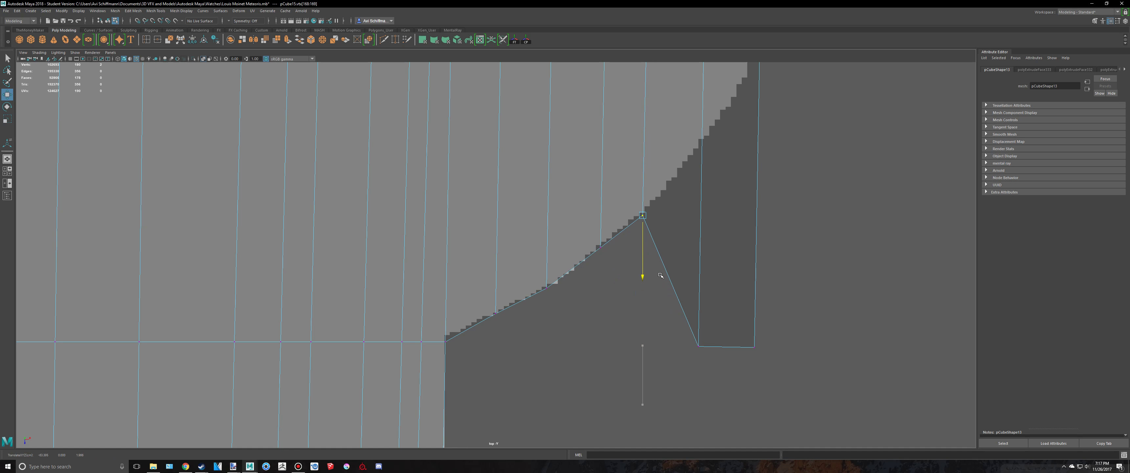
Step: Move the bottom vertices of the horn's fifth and sixth sections onto the silhouette's lower-right curve
{"action": "left_click_drag", "start_coordinate": [675, 323], "coordinate": [698, 216]}
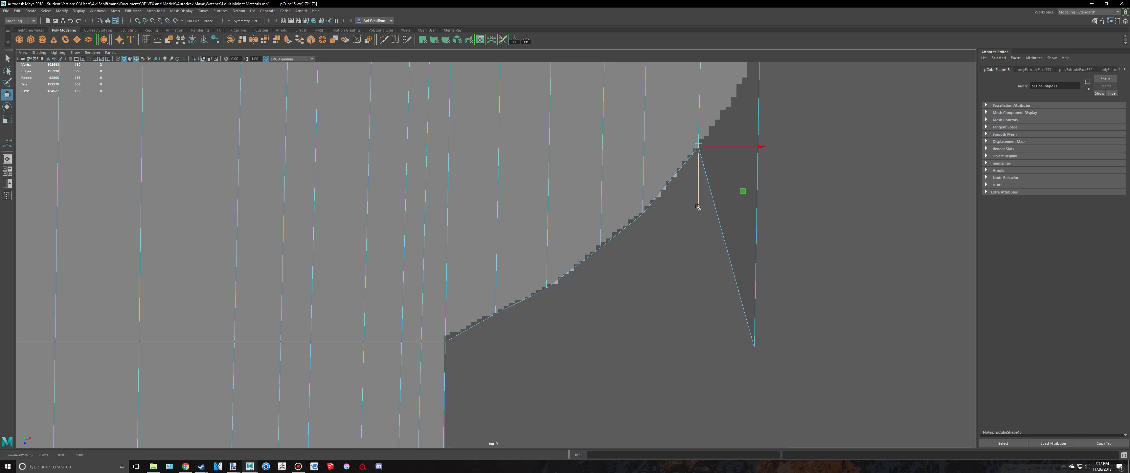
{"action": "left_click_drag", "start_coordinate": [792, 397], "coordinate": [718, 301]}
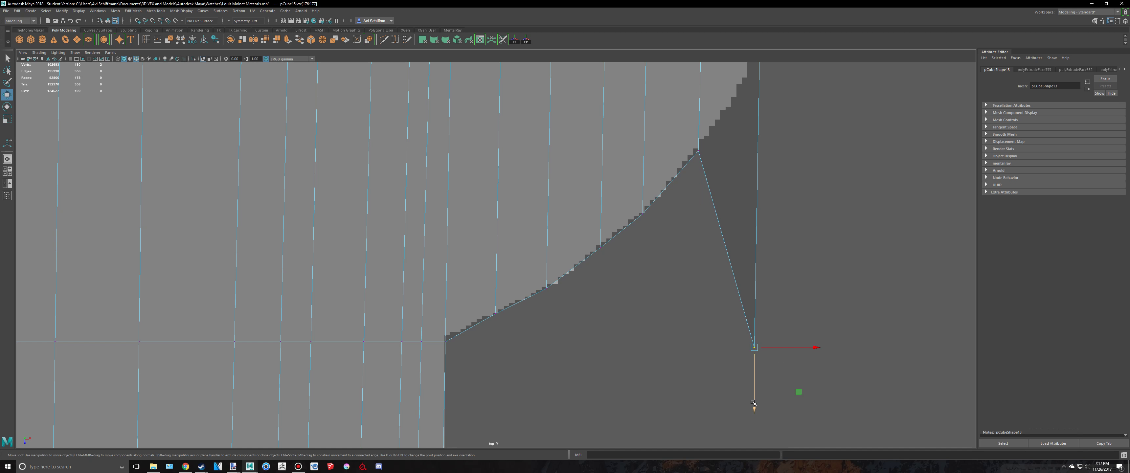
{"action": "left_click_drag", "start_coordinate": [754, 407], "coordinate": [759, 119]}
{"action": "middle_click_drag", "start_coordinate": [780, 124], "coordinate": [712, 266], "text": "alt"}
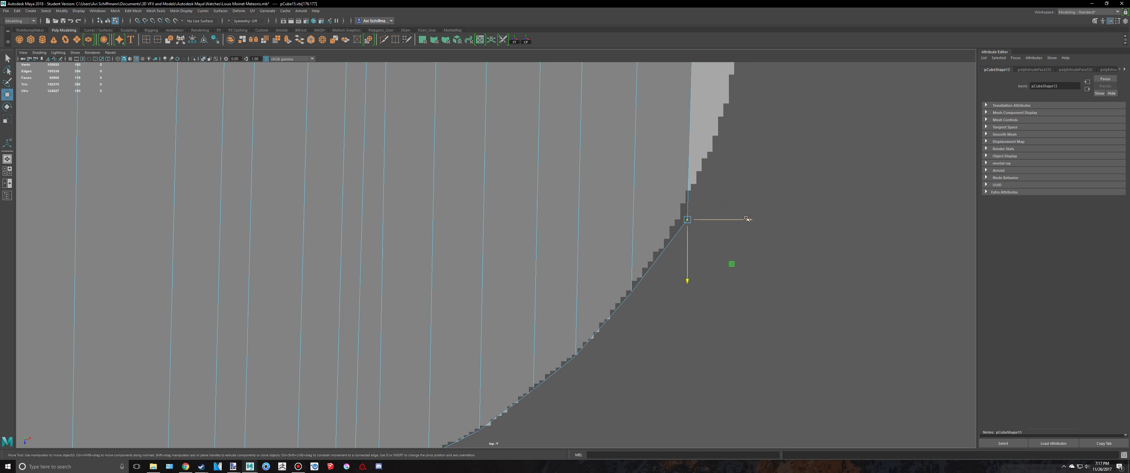
{"action": "left_click_drag", "start_coordinate": [750, 222], "coordinate": [740, 222]}
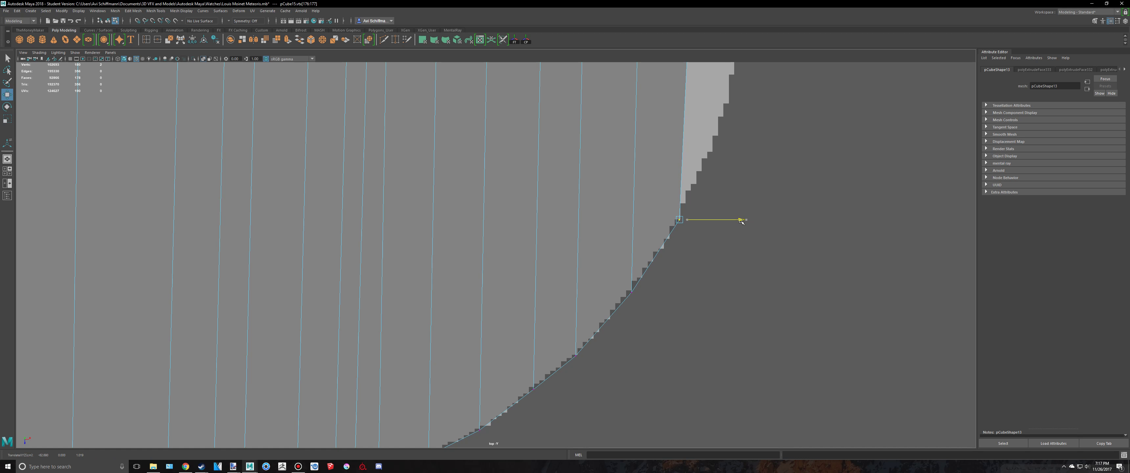
Step: Raise the top vertices of the horn's first section onto the silhouette's upper curve
{"action": "scroll", "coordinate": [753, 164], "scroll_direction": "down", "scroll_amount": 8}
{"action": "middle_click_drag", "start_coordinate": [659, 215], "coordinate": [648, 270], "text": "alt"}
{"action": "scroll", "coordinate": [570, 246], "scroll_direction": "up", "scroll_amount": 3}
{"action": "middle_click_drag", "start_coordinate": [473, 179], "coordinate": [494, 247], "text": "alt"}
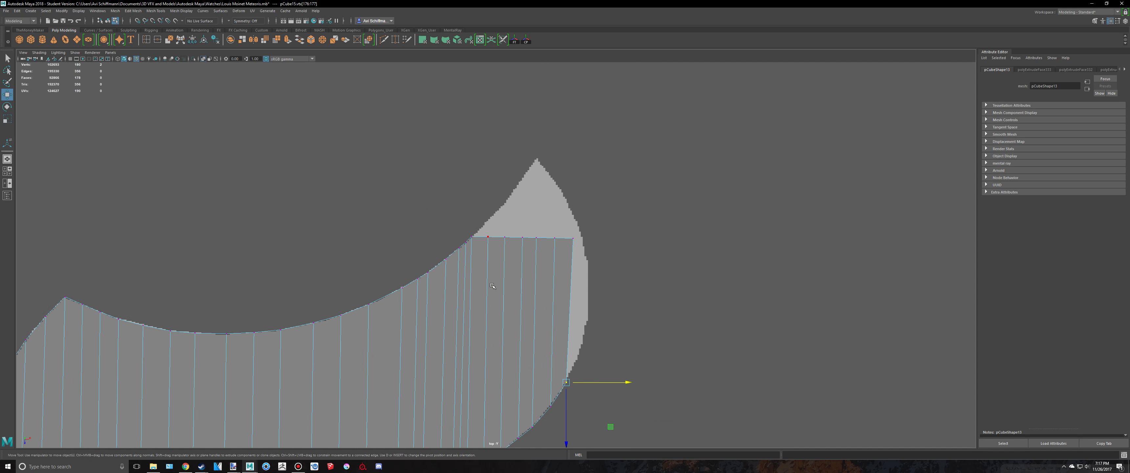
{"action": "scroll", "coordinate": [493, 248], "scroll_direction": "up", "scroll_amount": 4}
{"action": "scroll", "coordinate": [494, 248], "scroll_direction": "up", "scroll_amount": 4}
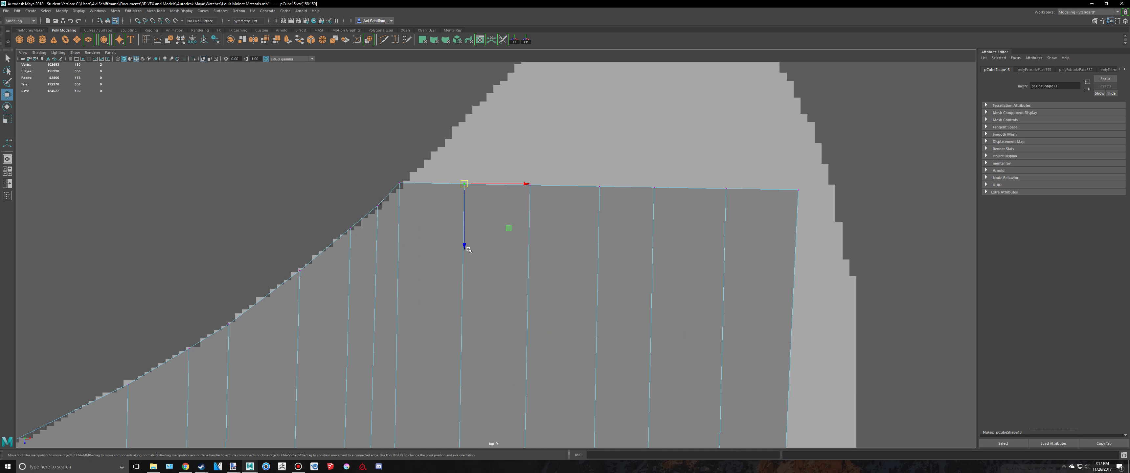
{"action": "left_click_drag", "start_coordinate": [468, 249], "coordinate": [467, 192]}
Step: Raise the top vertices of the horn's second and third sections onto the silhouette's upper curve
{"action": "key", "text": "q"}
{"action": "key", "text": "w"}
{"action": "key", "text": "w"}
{"action": "left_click_drag", "start_coordinate": [530, 241], "coordinate": [524, 110]}
{"action": "middle_click_drag", "start_coordinate": [523, 111], "coordinate": [502, 184], "text": "alt"}
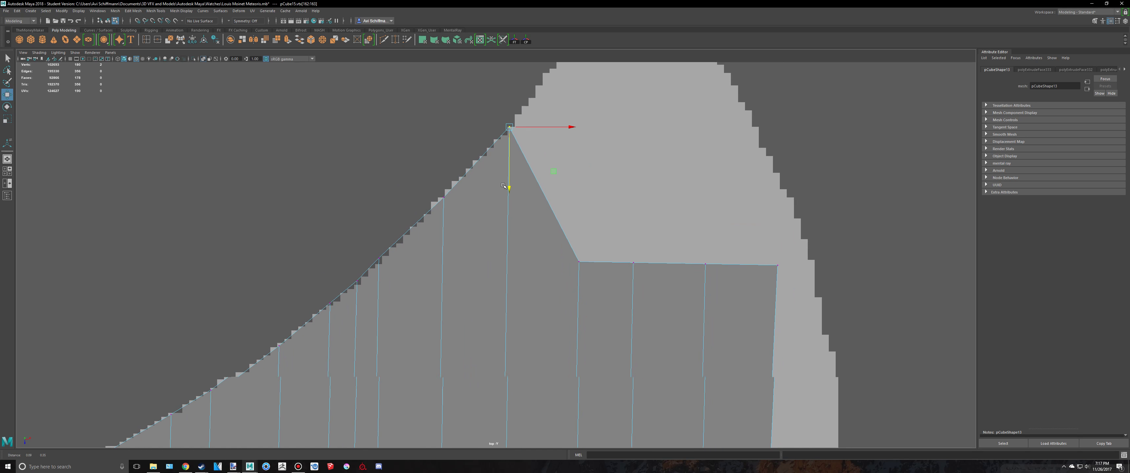
{"action": "left_click_drag", "start_coordinate": [562, 255], "coordinate": [582, 83]}
{"action": "middle_click_drag", "start_coordinate": [612, 99], "coordinate": [570, 210], "text": "alt"}
Step: Move the fourth section's top vertices onto the upper curve just before the horn's tip and the fifth section's onto the tip
{"action": "key", "text": "q"}
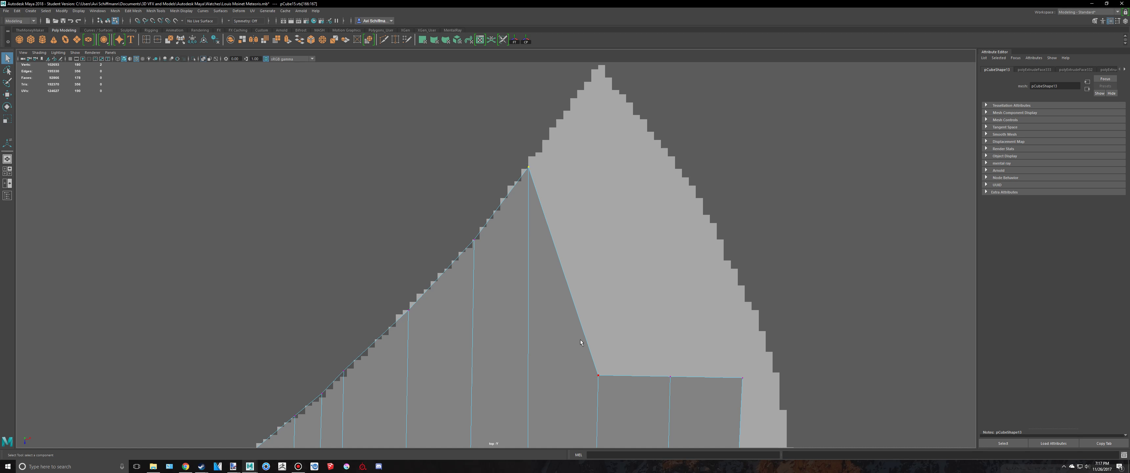
{"action": "left_click_drag", "start_coordinate": [637, 419], "coordinate": [641, 419]}
{"action": "key", "text": "w"}
{"action": "middle_click_drag", "start_coordinate": [641, 419], "coordinate": [612, 156]}
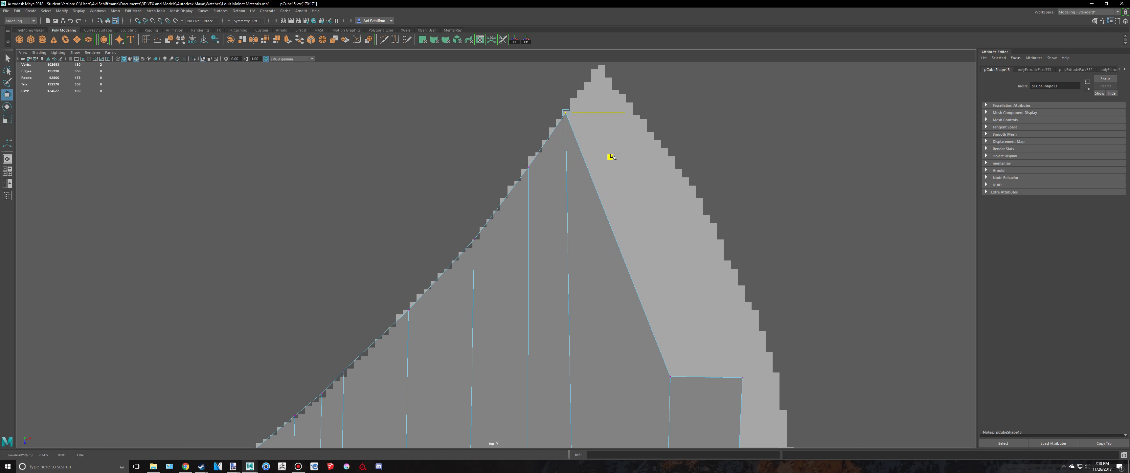
{"action": "key", "text": "q"}
{"action": "left_click_drag", "start_coordinate": [689, 398], "coordinate": [690, 399]}
{"action": "key", "text": "w"}
{"action": "middle_click_drag", "start_coordinate": [714, 420], "coordinate": [646, 110]}
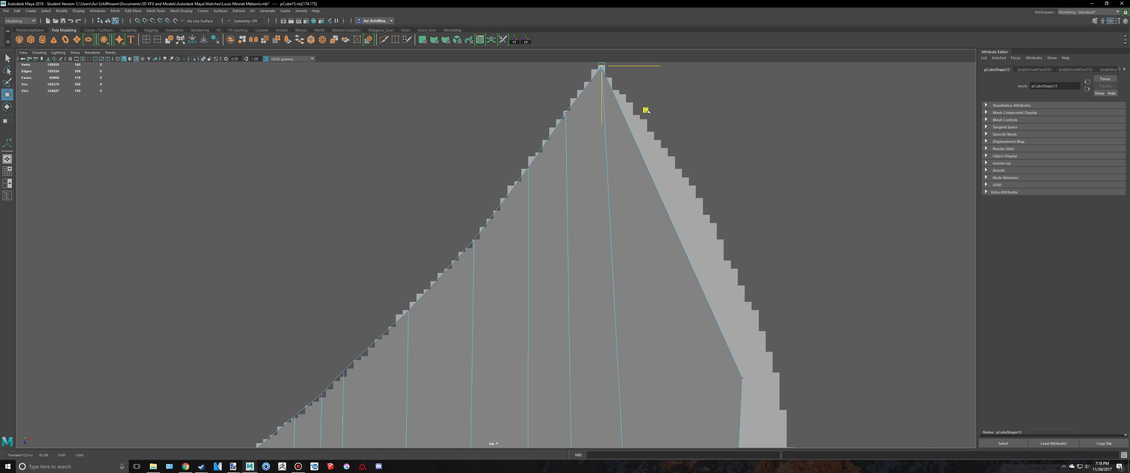
Step: Move the sixth section's top vertices onto the silhouette's right edge below the horn's tip
{"action": "middle_click_drag", "start_coordinate": [774, 312], "coordinate": [747, 195], "text": "alt"}
{"action": "scroll", "coordinate": [747, 194], "scroll_direction": "down", "scroll_amount": 10}
{"action": "scroll", "coordinate": [634, 237], "scroll_direction": "up", "scroll_amount": 5}
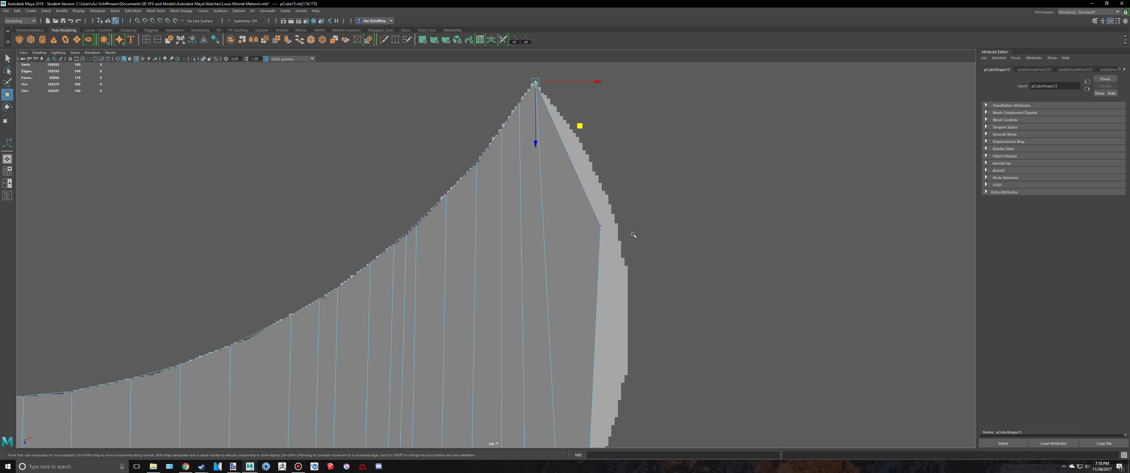
{"action": "left_click_drag", "start_coordinate": [590, 200], "coordinate": [592, 201]}
{"action": "left_click_drag", "start_coordinate": [644, 269], "coordinate": [633, 199]}
{"action": "scroll", "coordinate": [585, 250], "scroll_direction": "down", "scroll_amount": 3}
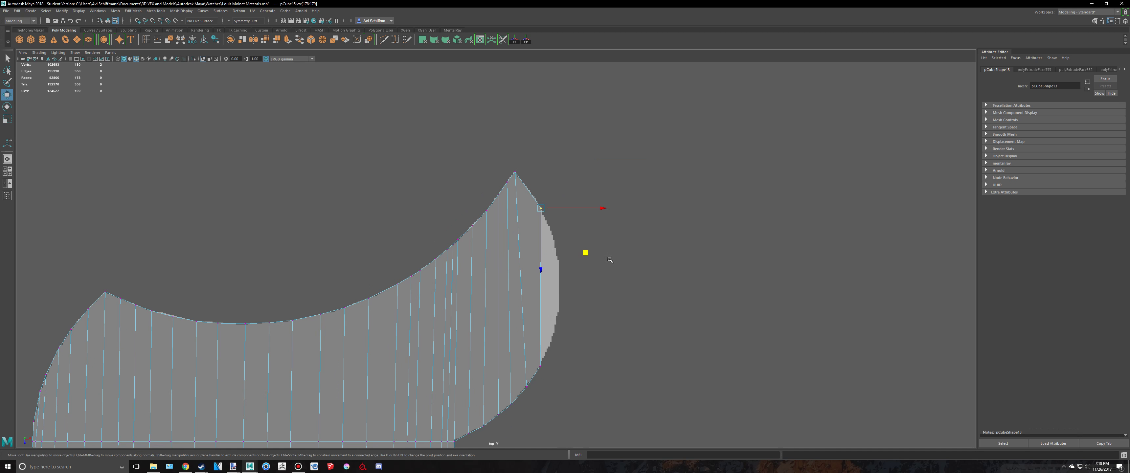
{"action": "scroll", "coordinate": [605, 263], "scroll_direction": "up", "scroll_amount": 2}
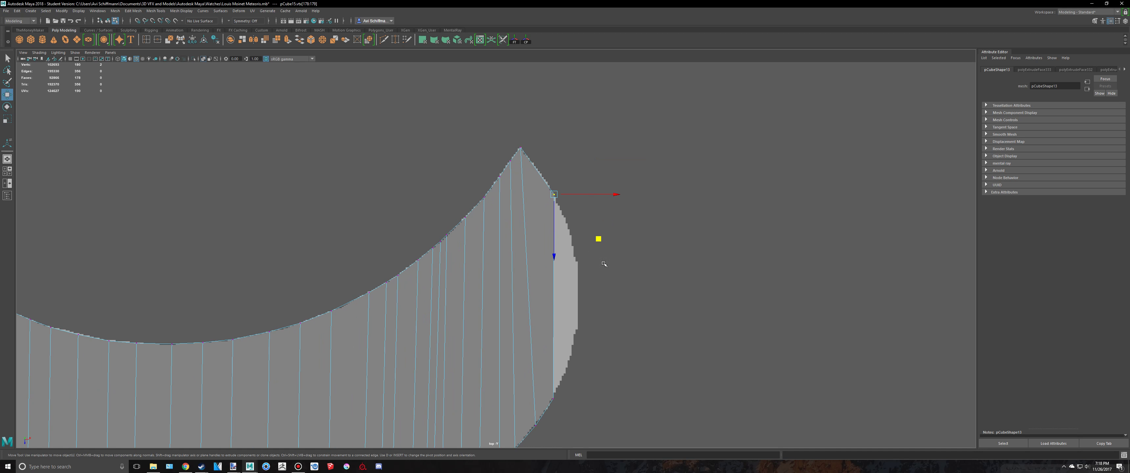
Step: Insert a vertical edge loop through the horn's outermost section, right of the tip, with the Multi-Cut tool
{"action": "left_click", "coordinate": [383, 40]}
{"action": "scroll", "coordinate": [549, 152], "scroll_direction": "up", "scroll_amount": 2}
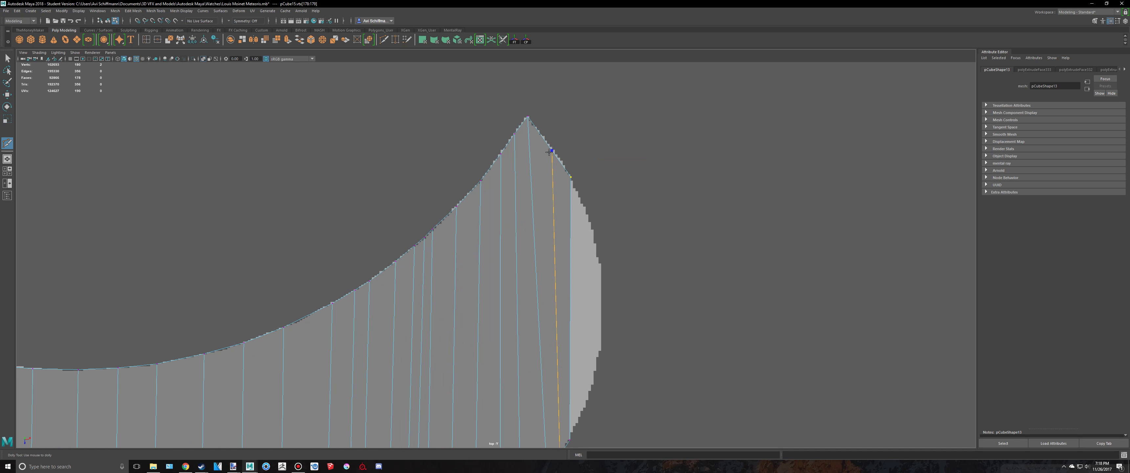
{"action": "left_click", "coordinate": [549, 152], "text": "ctrl"}
{"action": "scroll", "coordinate": [591, 254], "scroll_direction": "down", "scroll_amount": 5}
{"action": "scroll", "coordinate": [590, 260], "scroll_direction": "up", "scroll_amount": 3}
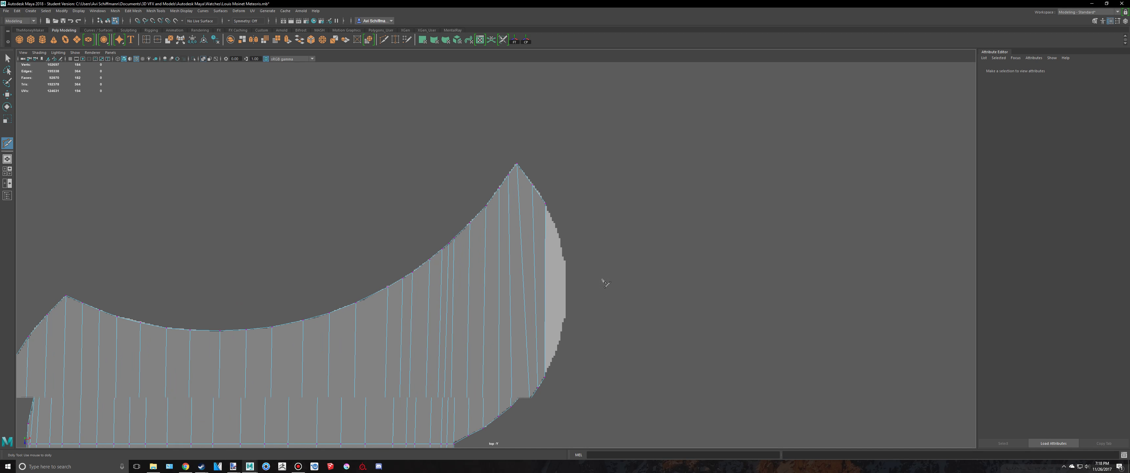
Step: Move the inserted edge loop's bottom vertices down onto the silhouette's lower-right curve
{"action": "middle_click_drag", "start_coordinate": [636, 334], "coordinate": [583, 230], "text": "alt"}
{"action": "scroll", "coordinate": [580, 231], "scroll_direction": "up", "scroll_amount": 4}
{"action": "scroll", "coordinate": [477, 262], "scroll_direction": "up", "scroll_amount": 2}
{"action": "key", "text": "q"}
{"action": "right_click_drag", "start_coordinate": [459, 248], "coordinate": [428, 249]}
{"action": "left_click_drag", "start_coordinate": [447, 286], "coordinate": [472, 307]}
{"action": "key", "text": "w"}
{"action": "middle_click_drag", "start_coordinate": [502, 340], "coordinate": [497, 448]}
Step: Raise the inserted edge loop's top vertices onto the silhouette's right edge just below the horn's tip
{"action": "middle_click_drag", "start_coordinate": [432, 92], "coordinate": [387, 358], "text": "alt"}
{"action": "scroll", "coordinate": [406, 191], "scroll_direction": "up", "scroll_amount": 2}
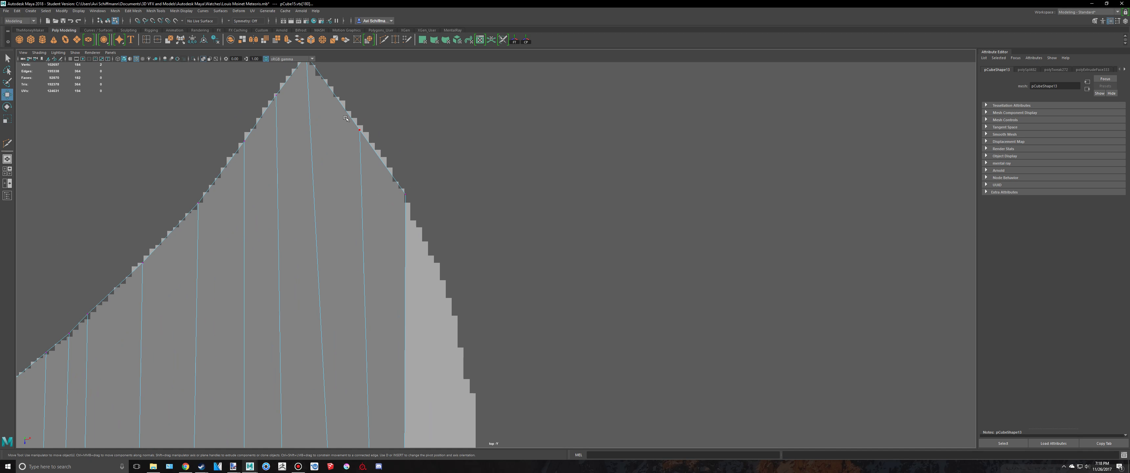
{"action": "left_click_drag", "start_coordinate": [405, 182], "coordinate": [405, 177]}
{"action": "scroll", "coordinate": [408, 185], "scroll_direction": "down", "scroll_amount": 5}
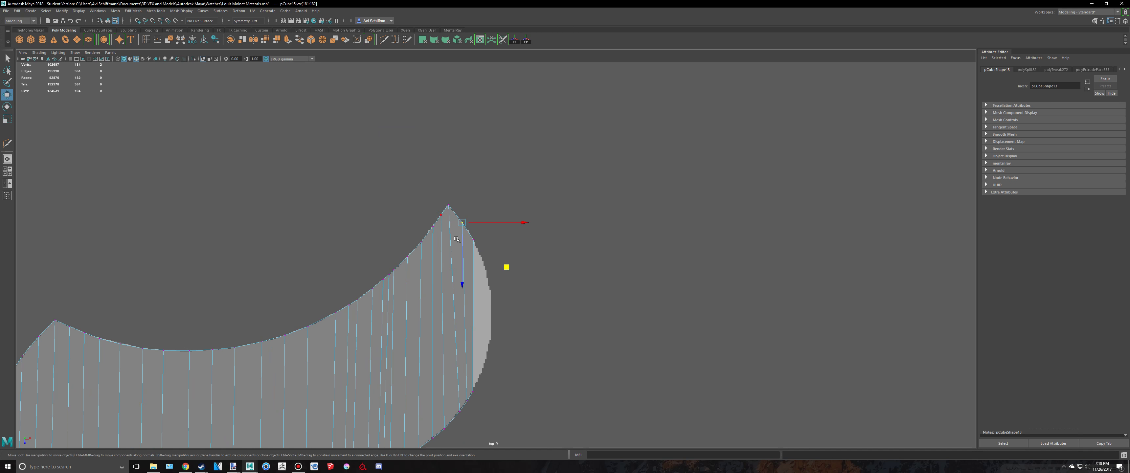
Step: Extrude the horn's outer end face outward in three sections to the silhouette's rightmost edge
{"action": "scroll", "coordinate": [516, 300], "scroll_direction": "up", "scroll_amount": 1}
{"action": "middle_click_drag", "start_coordinate": [516, 300], "coordinate": [518, 192], "text": "alt"}
{"action": "key", "text": "q"}
{"action": "right_click_drag", "start_coordinate": [453, 227], "coordinate": [456, 238]}
{"action": "scroll", "coordinate": [505, 230], "scroll_direction": "up", "scroll_amount": 2}
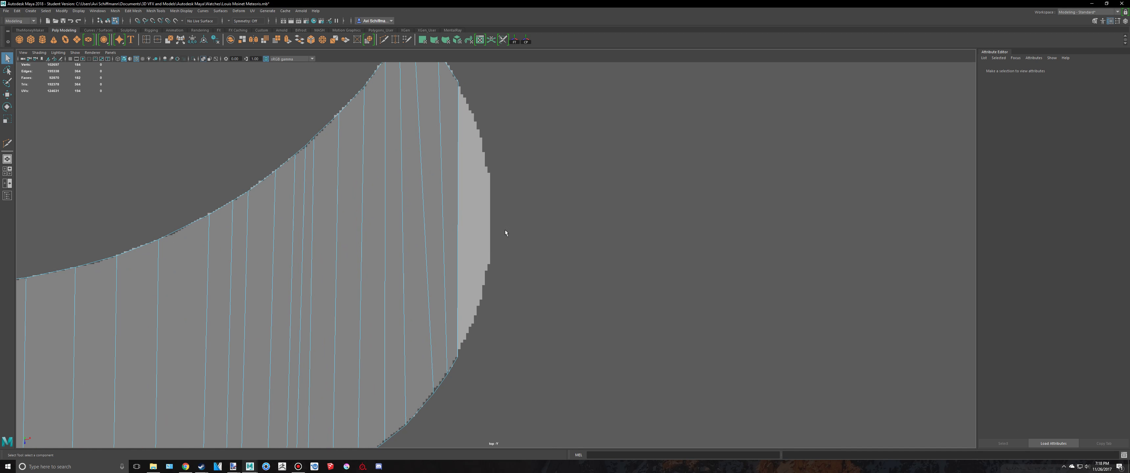
{"action": "key", "text": "space"}
{"action": "left_click", "coordinate": [478, 216]}
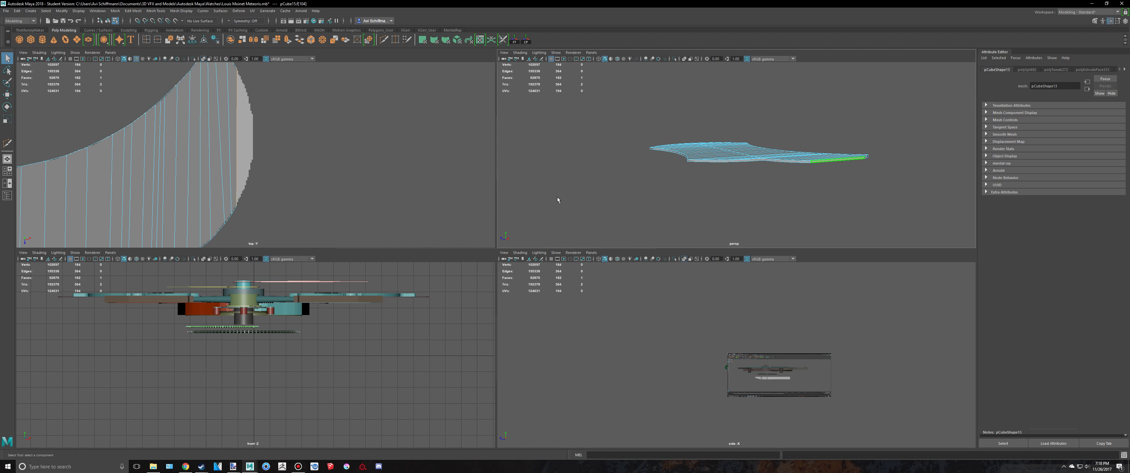
{"action": "key", "text": "space"}
{"action": "key", "text": "ctrl+e"}
{"action": "left_click_drag", "start_coordinate": [492, 210], "coordinate": [530, 212]}
{"action": "key", "text": "ctrl+e"}
Step: Raise the bottom vertices of the first of the three outer sections onto the silhouette's right curve
{"action": "key", "text": "q"}
{"action": "right_click_drag", "start_coordinate": [480, 164], "coordinate": [449, 164]}
{"action": "scroll", "coordinate": [492, 289], "scroll_direction": "up", "scroll_amount": 2}
{"action": "middle_click_drag", "start_coordinate": [491, 288], "coordinate": [510, 196], "text": "alt"}
{"action": "scroll", "coordinate": [477, 323], "scroll_direction": "up", "scroll_amount": 2}
{"action": "left_click_drag", "start_coordinate": [445, 337], "coordinate": [467, 378]}
{"action": "key", "text": "w"}
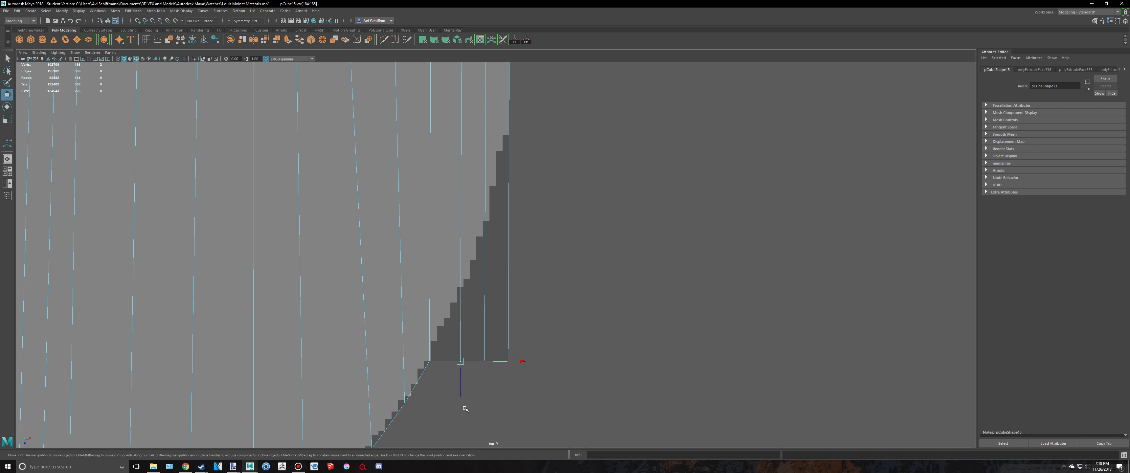
{"action": "left_click_drag", "start_coordinate": [461, 421], "coordinate": [494, 296]}
Step: Raise the bottom vertices of the second and third outer sections onto the silhouette's right curve
{"action": "key", "text": "q"}
{"action": "key", "text": "w"}
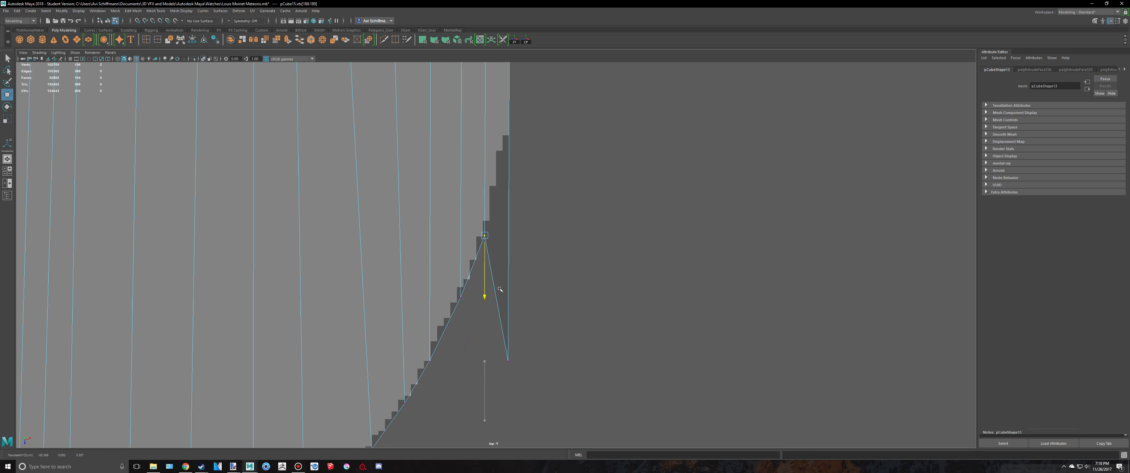
{"action": "key", "text": "q"}
{"action": "left_click_drag", "start_coordinate": [517, 371], "coordinate": [500, 354]}
{"action": "key", "text": "w"}
{"action": "left_click_drag", "start_coordinate": [509, 414], "coordinate": [543, 199]}
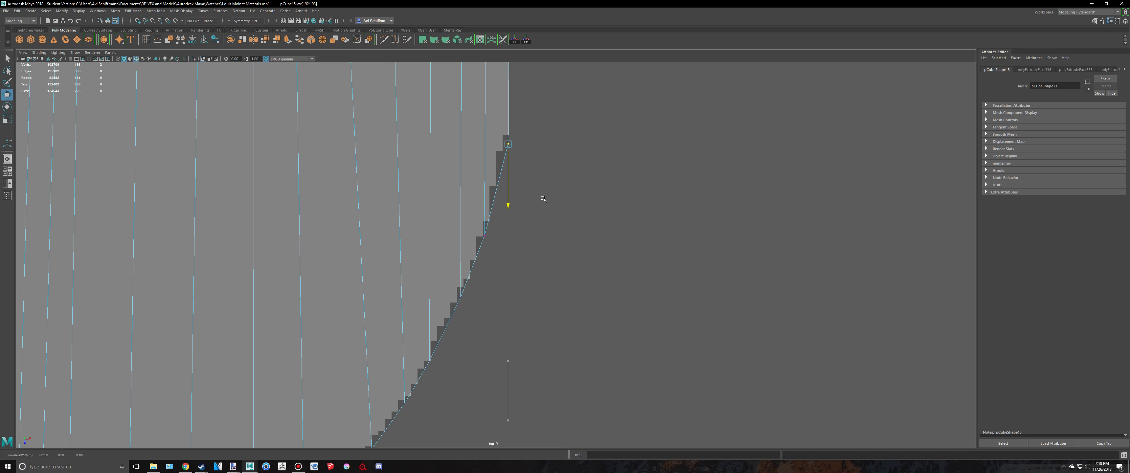
Step: Lower the top vertices of the first outer section onto the silhouette's upper-right curve below the horn's tip
{"action": "middle_click_drag", "start_coordinate": [545, 192], "coordinate": [544, 336], "text": "alt"}
{"action": "scroll", "coordinate": [541, 265], "scroll_direction": "down", "scroll_amount": 10}
{"action": "middle_click_drag", "start_coordinate": [531, 222], "coordinate": [522, 280], "text": "alt"}
{"action": "scroll", "coordinate": [504, 259], "scroll_direction": "up", "scroll_amount": 7}
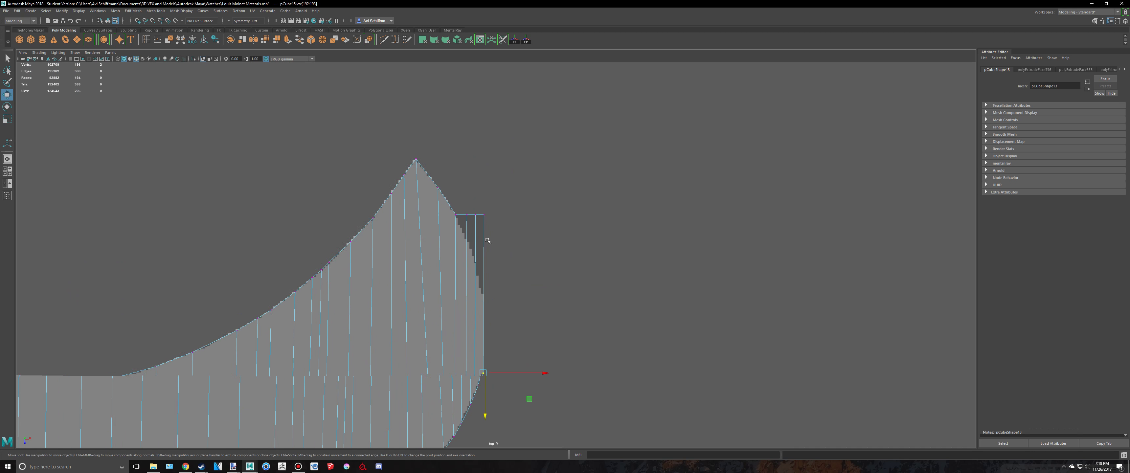
{"action": "scroll", "coordinate": [450, 218], "scroll_direction": "up", "scroll_amount": 2}
{"action": "left_click_drag", "start_coordinate": [425, 196], "coordinate": [425, 256]}
Step: Lower the top vertices of the second and third outer sections onto the silhouette's right curve
{"action": "key", "text": "q"}
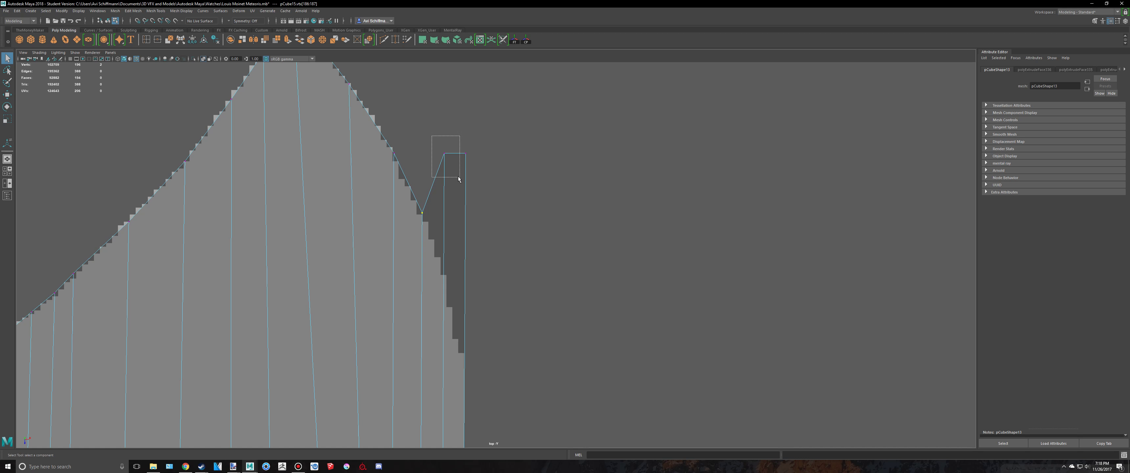
{"action": "left_click_drag", "start_coordinate": [445, 208], "coordinate": [435, 337]}
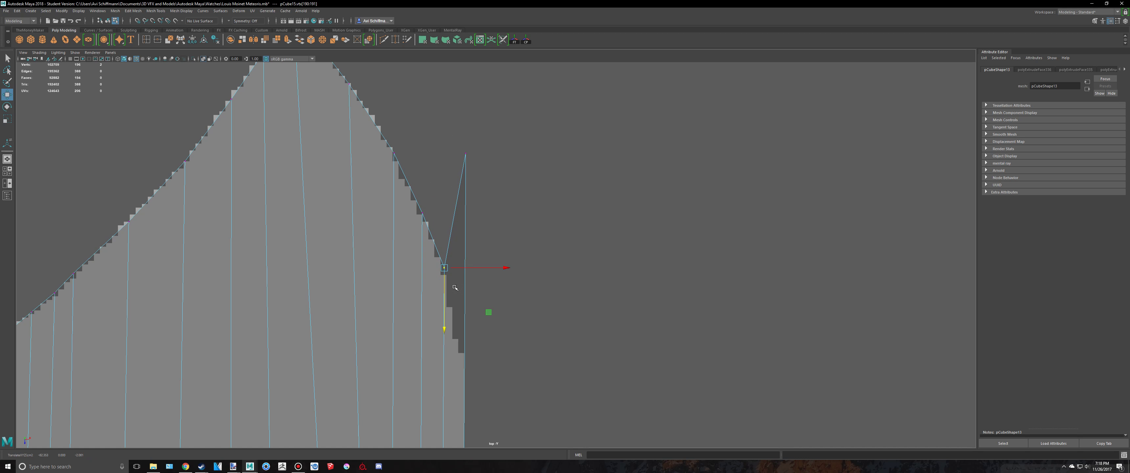
{"action": "left_click_drag", "start_coordinate": [446, 132], "coordinate": [446, 132]}
{"action": "key", "text": "w"}
{"action": "left_click_drag", "start_coordinate": [466, 219], "coordinate": [451, 397]}
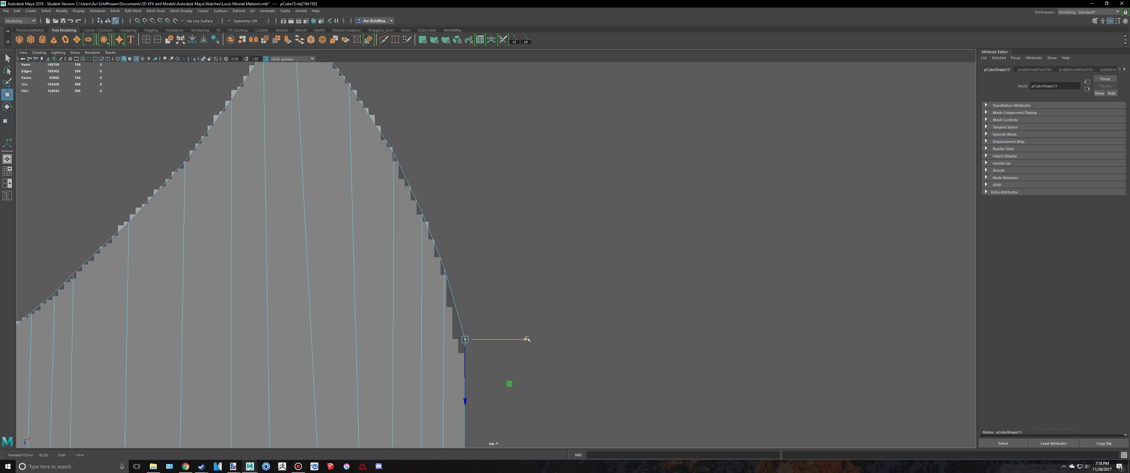
{"action": "scroll", "coordinate": [528, 339], "scroll_direction": "down", "scroll_amount": 10}
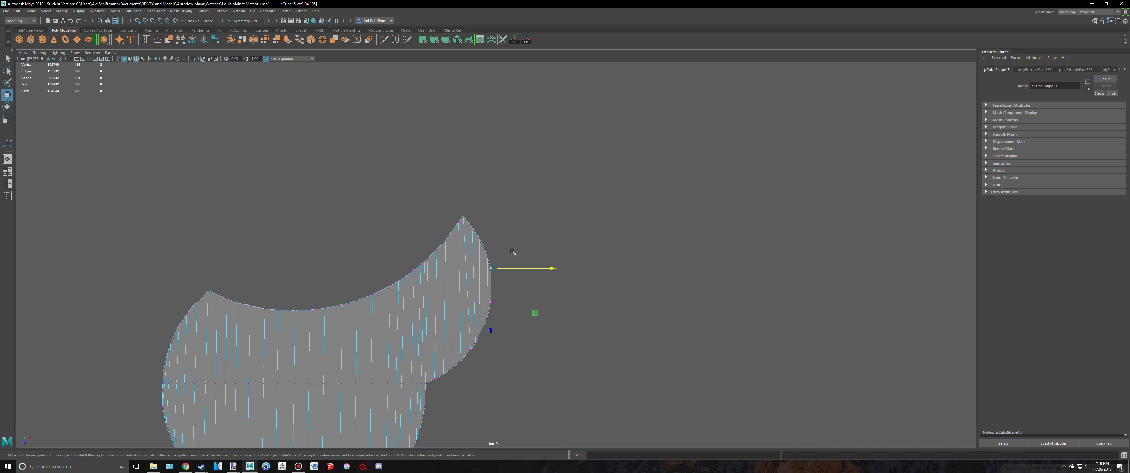
Step: Return to object mode, deselect the part and examine its outline in the perspective and top views
{"action": "key", "text": "space"}
{"action": "key", "text": "space"}
{"action": "left_click_drag", "start_coordinate": [661, 197], "coordinate": [720, 303], "text": "alt"}
{"action": "key", "text": "q"}
{"action": "right_click_drag", "start_coordinate": [567, 250], "coordinate": [611, 238]}
{"action": "left_click", "coordinate": [690, 260]}
{"action": "scroll", "coordinate": [689, 260], "scroll_direction": "down", "scroll_amount": 3}
{"action": "mouse_move", "coordinate": [690, 261]}
{"action": "left_mouse_down", "text": "alt"}
{"action": "mouse_move", "coordinate": [666, 253]}
{"action": "mouse_move", "coordinate": [679, 257]}
{"action": "left_mouse_up", "text": "alt"}
{"action": "key", "text": "space"}
{"action": "key", "text": "space"}
{"action": "left_click_drag", "start_coordinate": [549, 210], "coordinate": [556, 216], "text": "alt"}
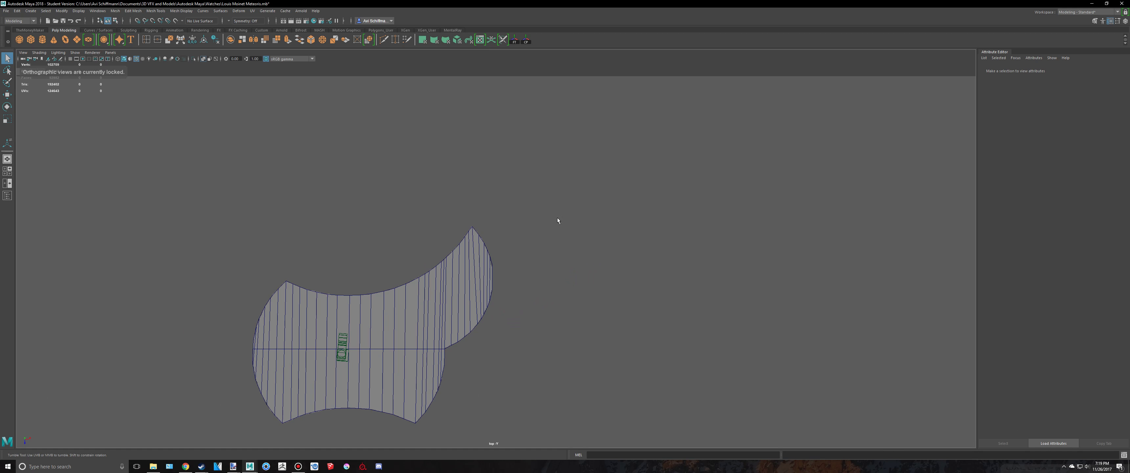
Step: Select the narrow outermost end face of the horn in face mode and frame it in the top view
{"action": "key", "text": "space"}
{"action": "left_click_drag", "start_coordinate": [809, 184], "coordinate": [766, 171], "text": "alt"}
{"action": "scroll", "coordinate": [766, 171], "scroll_direction": "up", "scroll_amount": 6}
{"action": "left_click", "coordinate": [828, 204]}
{"action": "left_click_drag", "start_coordinate": [827, 205], "coordinate": [672, 163], "text": "alt"}
{"action": "middle_click_drag", "start_coordinate": [672, 162], "coordinate": [746, 197], "text": "alt"}
{"action": "right_click_drag", "start_coordinate": [681, 124], "coordinate": [681, 143]}
{"action": "left_click", "coordinate": [645, 144]}
{"action": "key", "text": "space"}
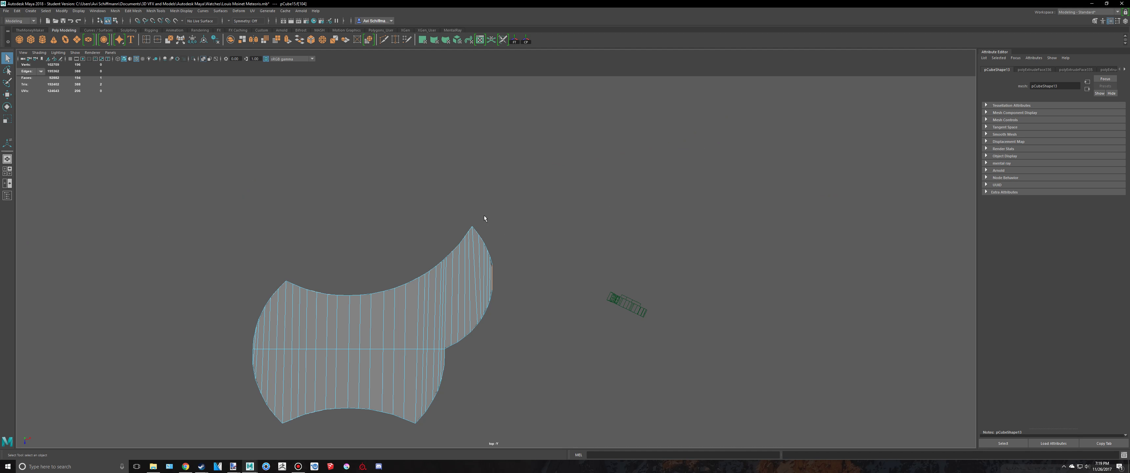
{"action": "key", "text": "f"}
{"action": "scroll", "coordinate": [566, 235], "scroll_direction": "down", "scroll_amount": 5}
{"action": "key", "text": "w"}
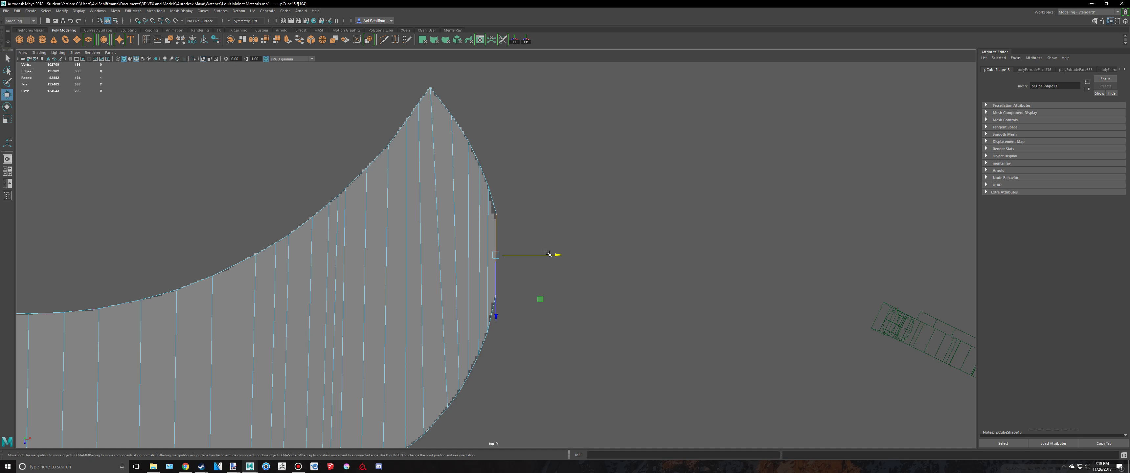
Step: Extrude the horn's end face slightly outward to the silhouette's right edge and shorten the new face to follow the curve
{"action": "scroll", "coordinate": [500, 260], "scroll_direction": "up", "scroll_amount": 3}
{"action": "key", "text": "r"}
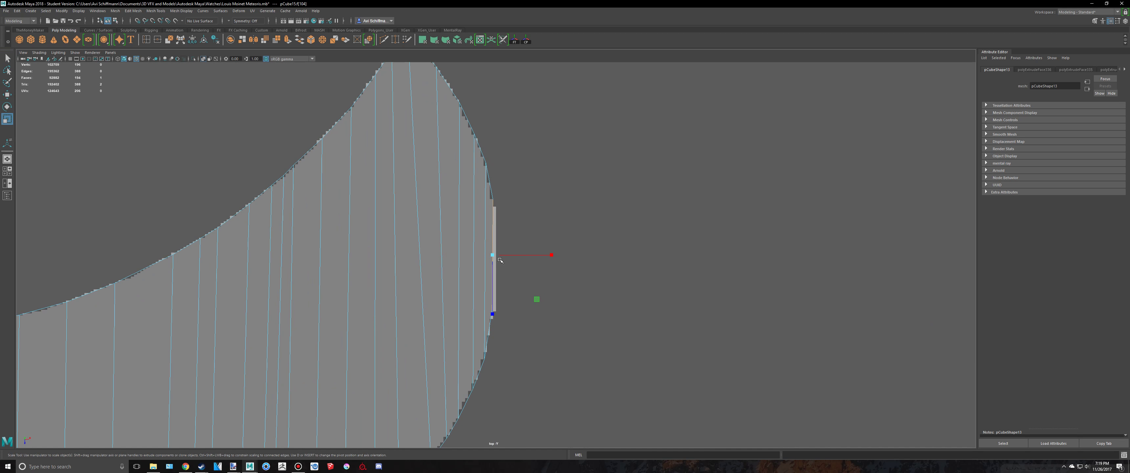
{"action": "left_click_drag", "start_coordinate": [536, 298], "coordinate": [538, 300]}
{"action": "scroll", "coordinate": [538, 301], "scroll_direction": "up", "scroll_amount": 2}
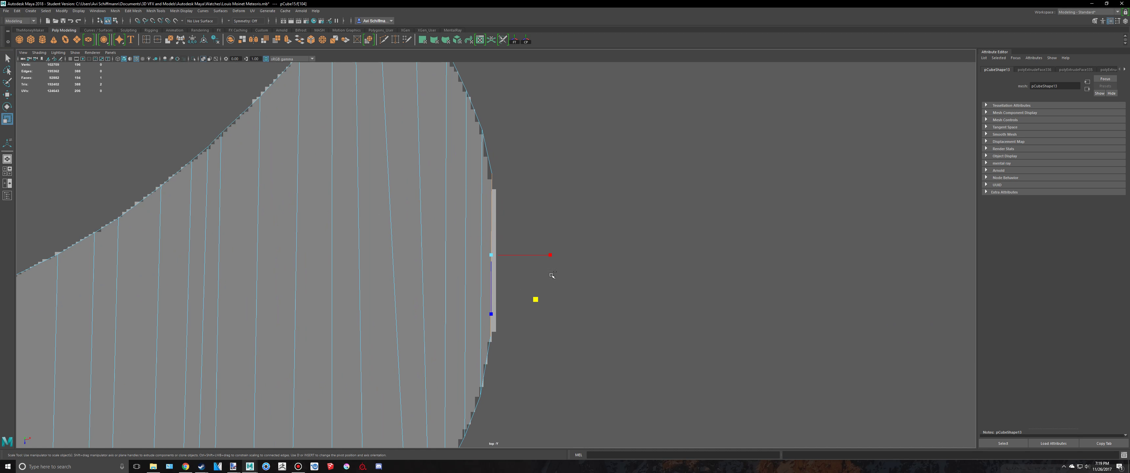
{"action": "key", "text": "ctrl+e"}
{"action": "left_click_drag", "start_coordinate": [541, 259], "coordinate": [535, 305]}
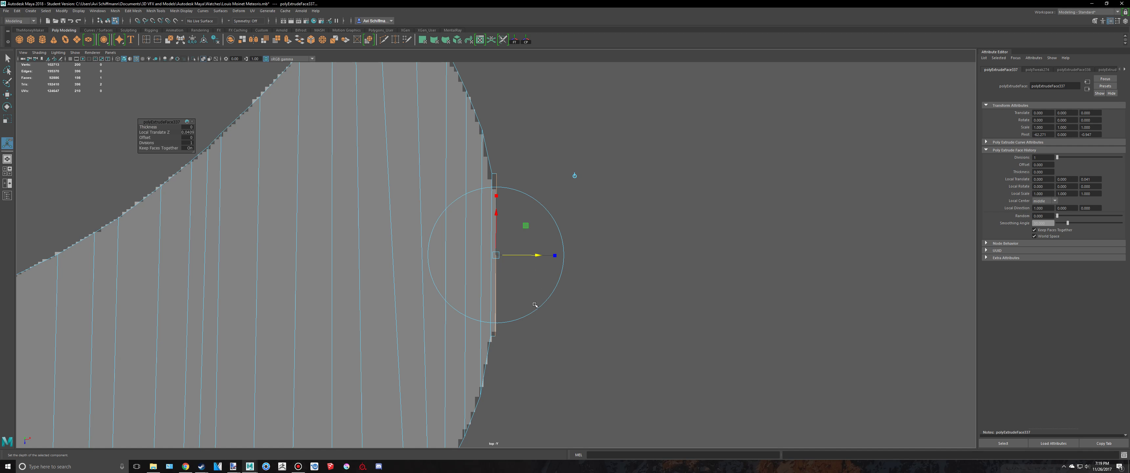
{"action": "left_click_drag", "start_coordinate": [496, 196], "coordinate": [501, 219]}
Step: Return to object mode in the perspective view, deselect the finished part and save the scene
{"action": "key", "text": "space"}
{"action": "key", "text": "space"}
{"action": "left_click_drag", "start_coordinate": [681, 185], "coordinate": [701, 204], "text": "alt"}
{"action": "right_click_drag", "start_coordinate": [702, 205], "coordinate": [495, 242], "text": "alt"}
{"action": "key", "text": "q"}
{"action": "left_click", "coordinate": [508, 229]}
{"action": "left_click_drag", "start_coordinate": [508, 229], "coordinate": [555, 242], "text": "alt"}
{"action": "key", "text": "ctrl+s"}
{"action": "scroll", "coordinate": [548, 240], "scroll_direction": "down", "scroll_amount": 5}
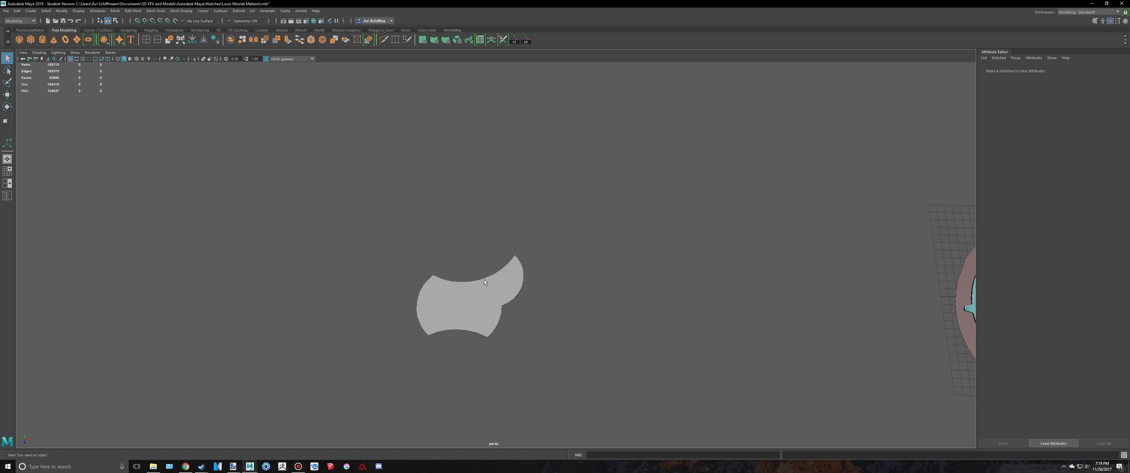
Step: Move the whole curved part along the X axis until it sits over the watch assembly
{"action": "left_click", "coordinate": [484, 279]}
{"action": "key", "text": "f"}
{"action": "scroll", "coordinate": [561, 260], "scroll_direction": "down", "scroll_amount": 9}
{"action": "key", "text": "w"}
{"action": "scroll", "coordinate": [568, 252], "scroll_direction": "down", "scroll_amount": 5}
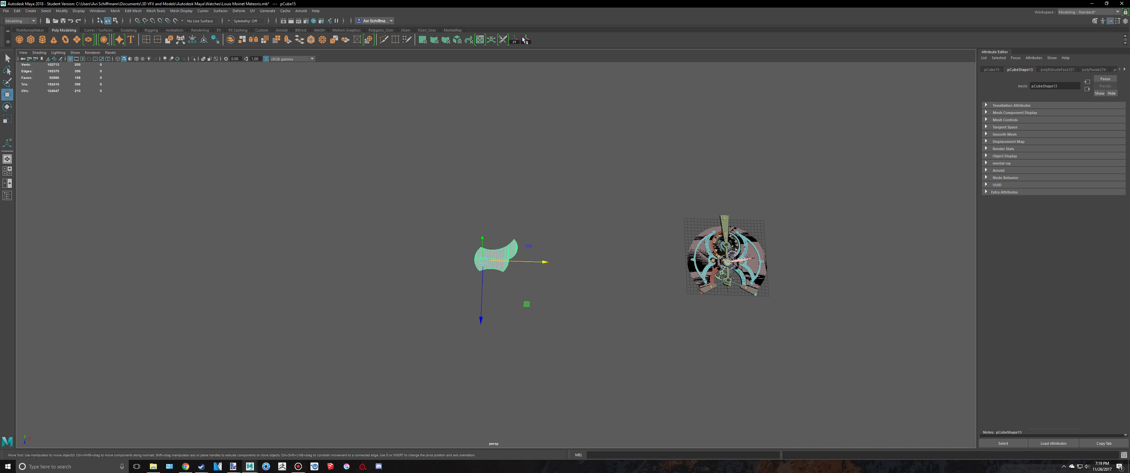
{"action": "left_click_drag", "start_coordinate": [553, 256], "coordinate": [784, 276]}
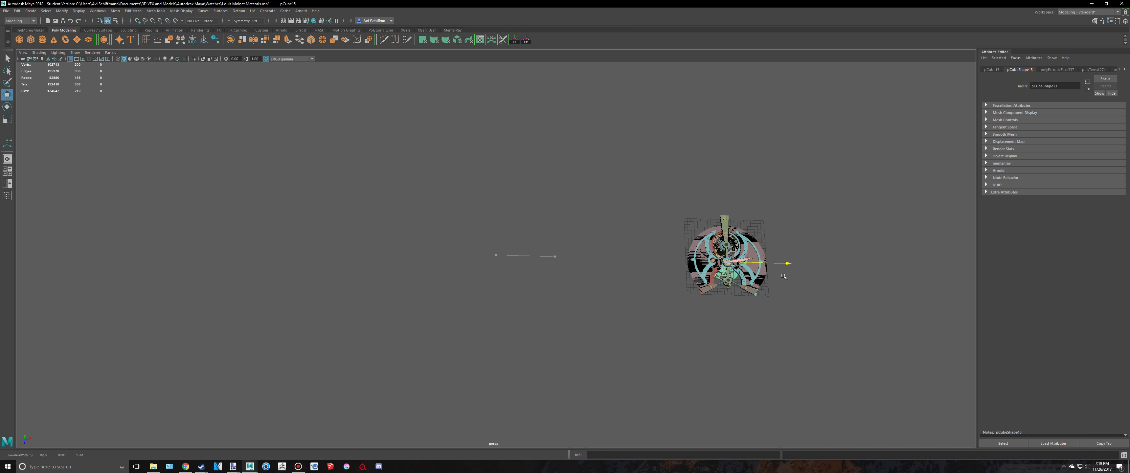
Step: Examine the curved part's height and position relative to the watch movement from an angled perspective view
{"action": "left_click_drag", "start_coordinate": [728, 229], "coordinate": [671, 248], "text": "alt"}
{"action": "key", "text": "f"}
{"action": "scroll", "coordinate": [666, 248], "scroll_direction": "down", "scroll_amount": 9}
{"action": "left_click_drag", "start_coordinate": [615, 281], "coordinate": [649, 276], "text": "alt"}
{"action": "middle_click_drag", "start_coordinate": [548, 317], "coordinate": [676, 246], "text": "alt"}
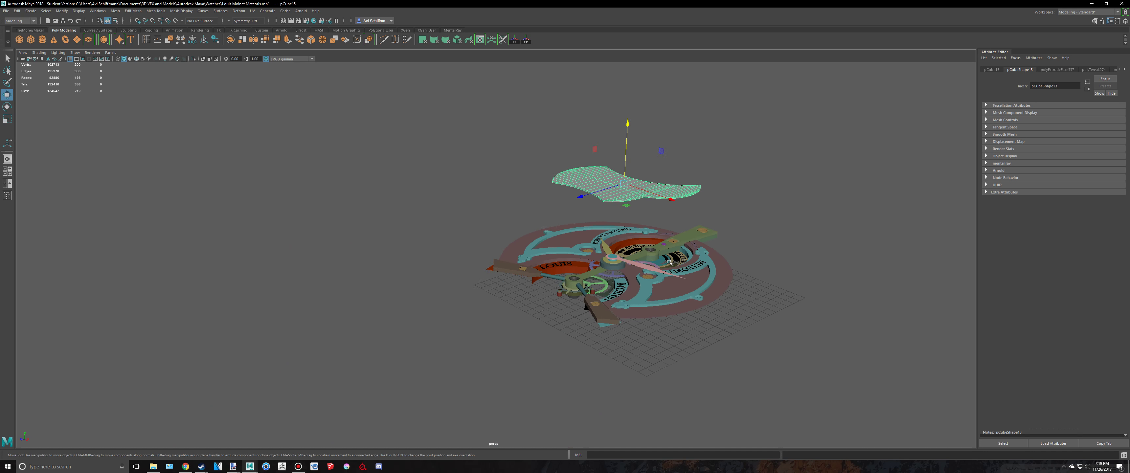
{"action": "scroll", "coordinate": [672, 250], "scroll_direction": "up", "scroll_amount": 5}
{"action": "left_click_drag", "start_coordinate": [669, 248], "coordinate": [678, 273], "text": "alt"}
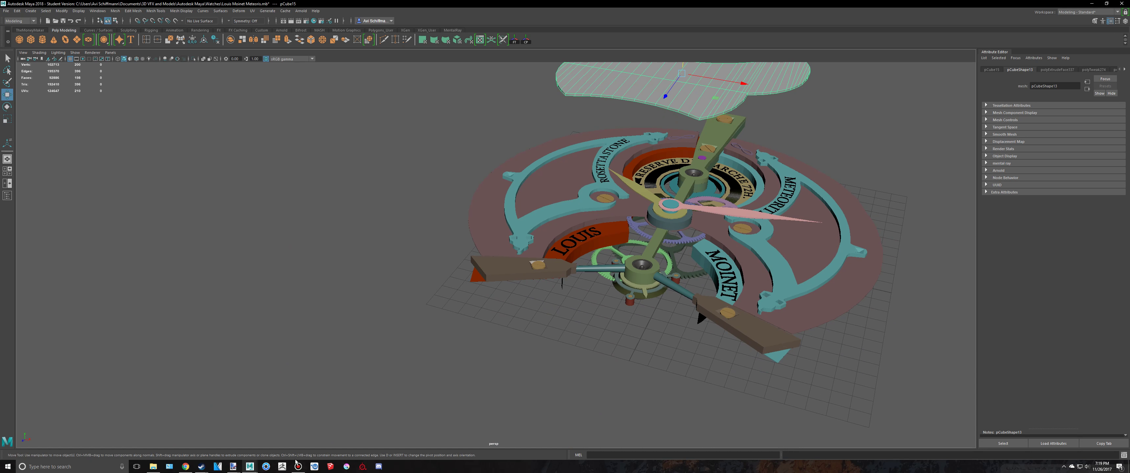